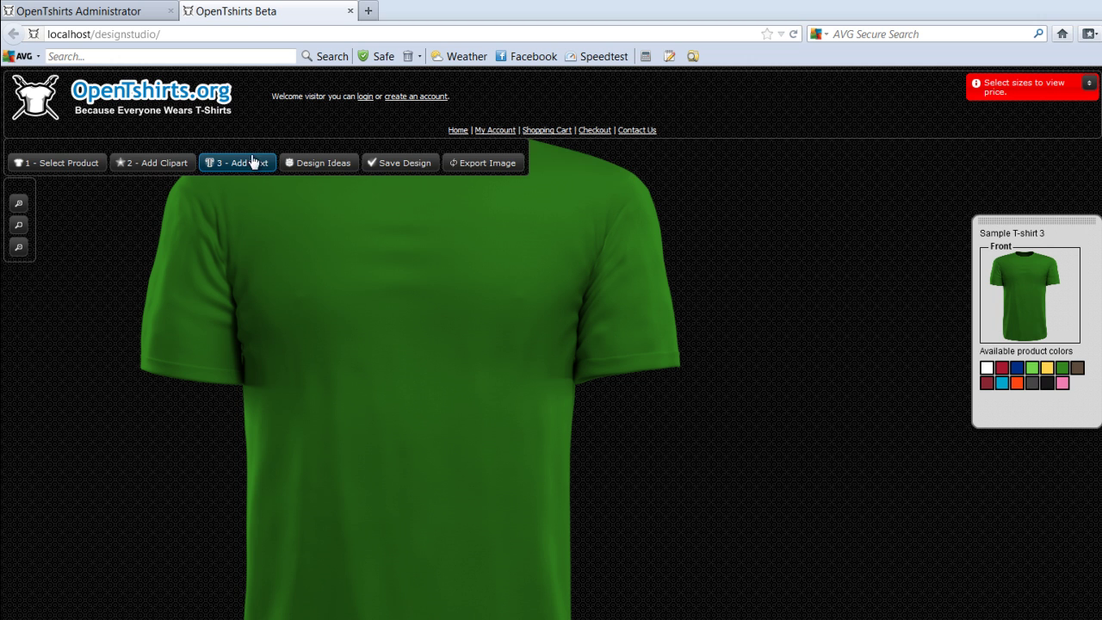
Step: Move the floating design-steps toolbar from the left to the centre above the green shirt
{"action": "left_click_drag", "start_coordinate": [253, 147], "coordinate": [465, 163]}
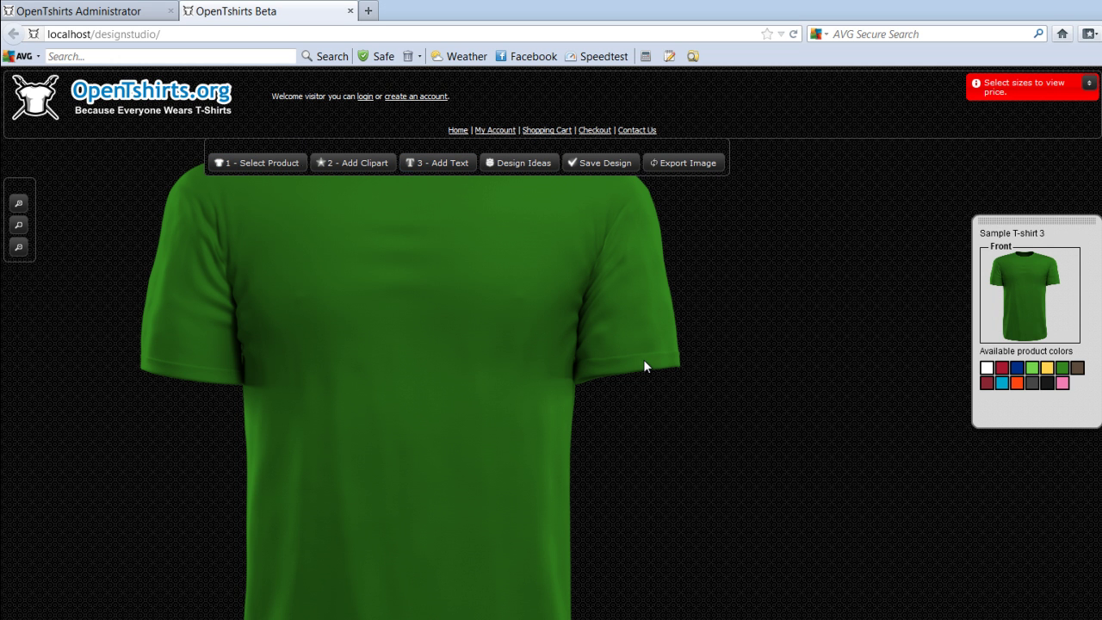
Step: Add the Track tail clipart to the shirt, trying One Color and Invert before returning to Full Color
{"action": "left_click", "coordinate": [353, 164]}
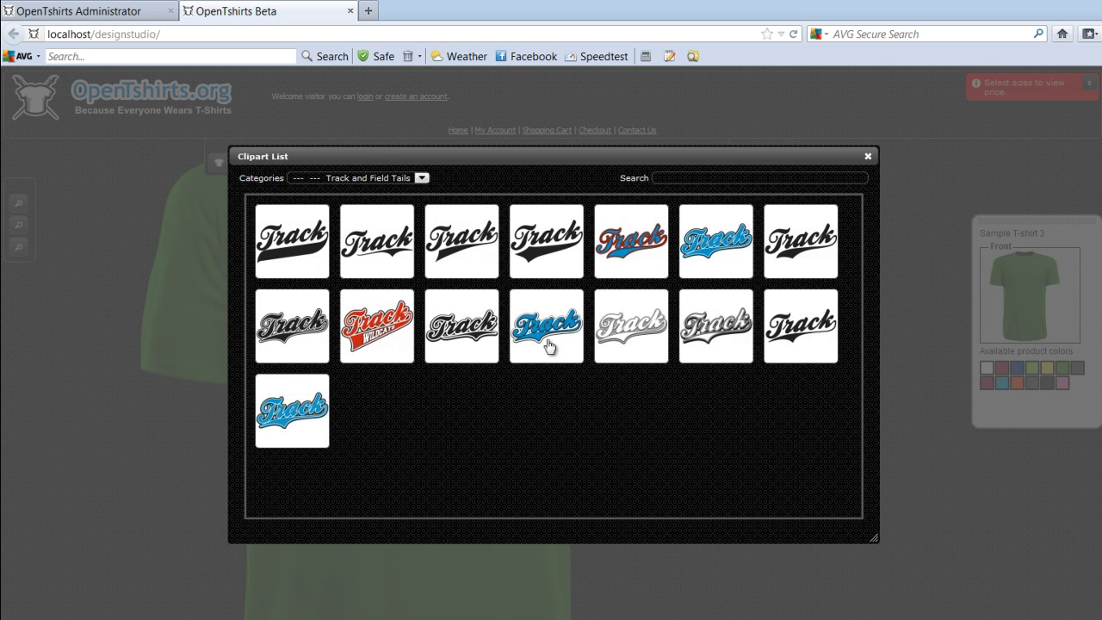
{"action": "left_click", "coordinate": [556, 339]}
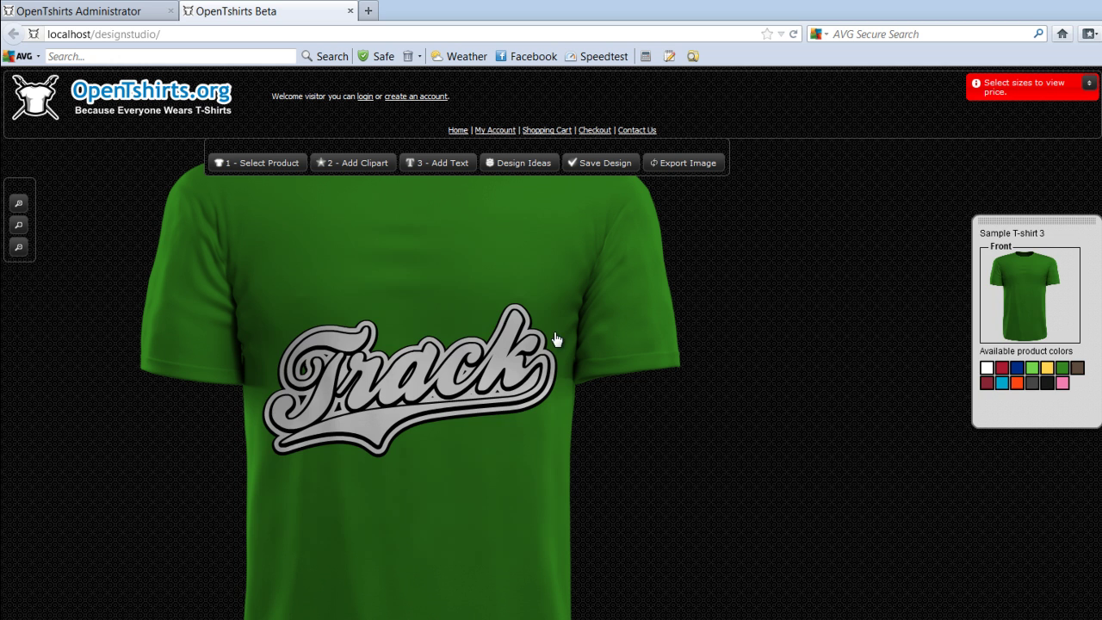
{"action": "left_click", "coordinate": [400, 325]}
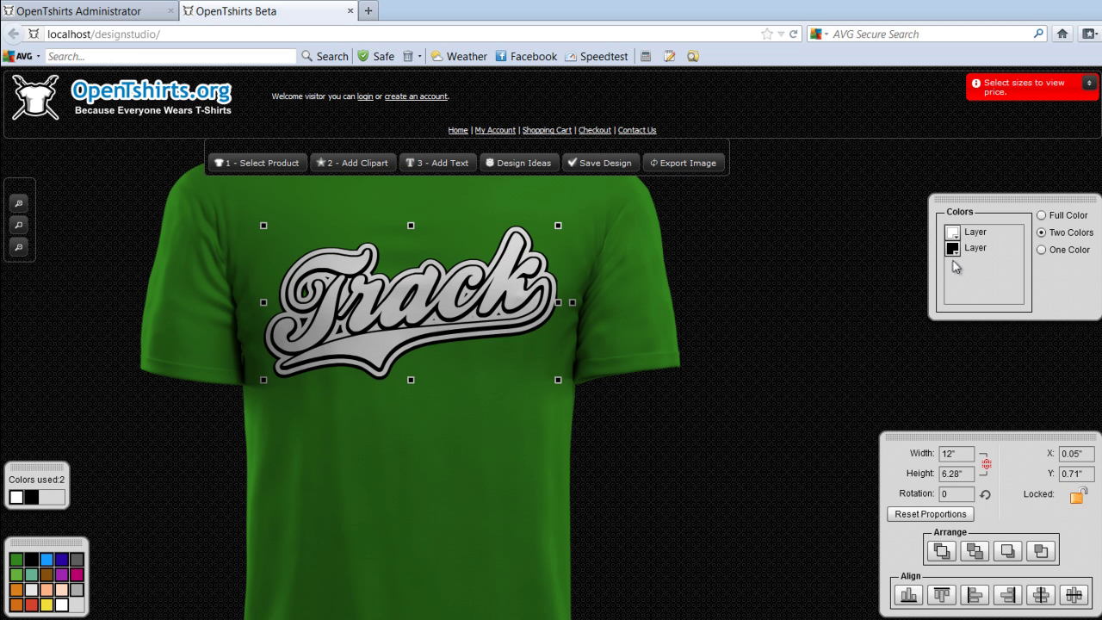
{"action": "left_click", "coordinate": [1042, 252]}
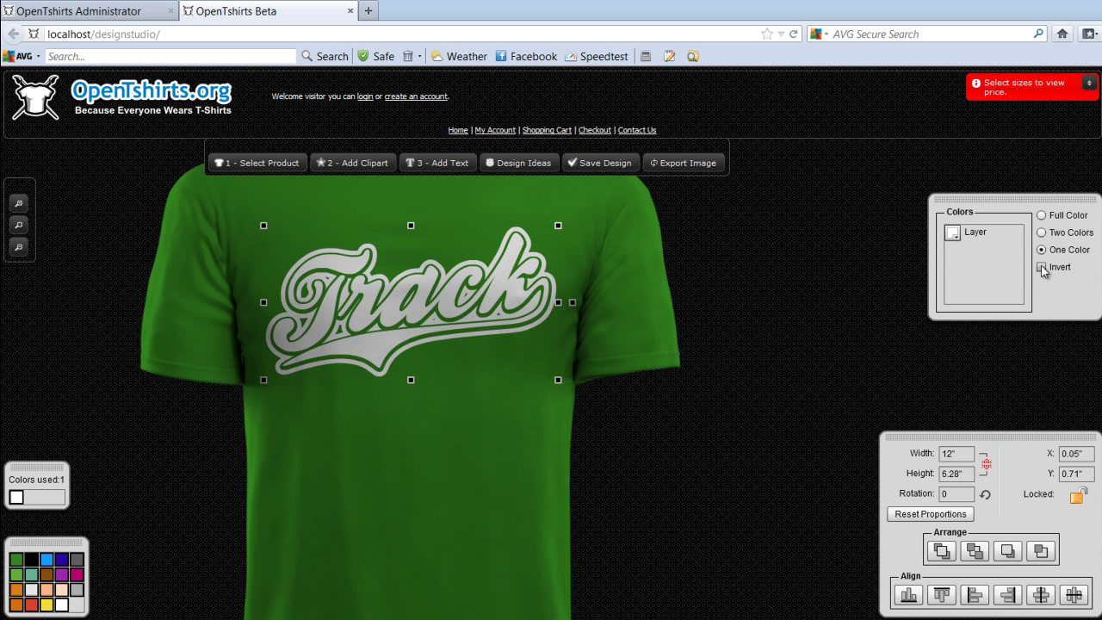
{"action": "left_click", "coordinate": [1042, 267]}
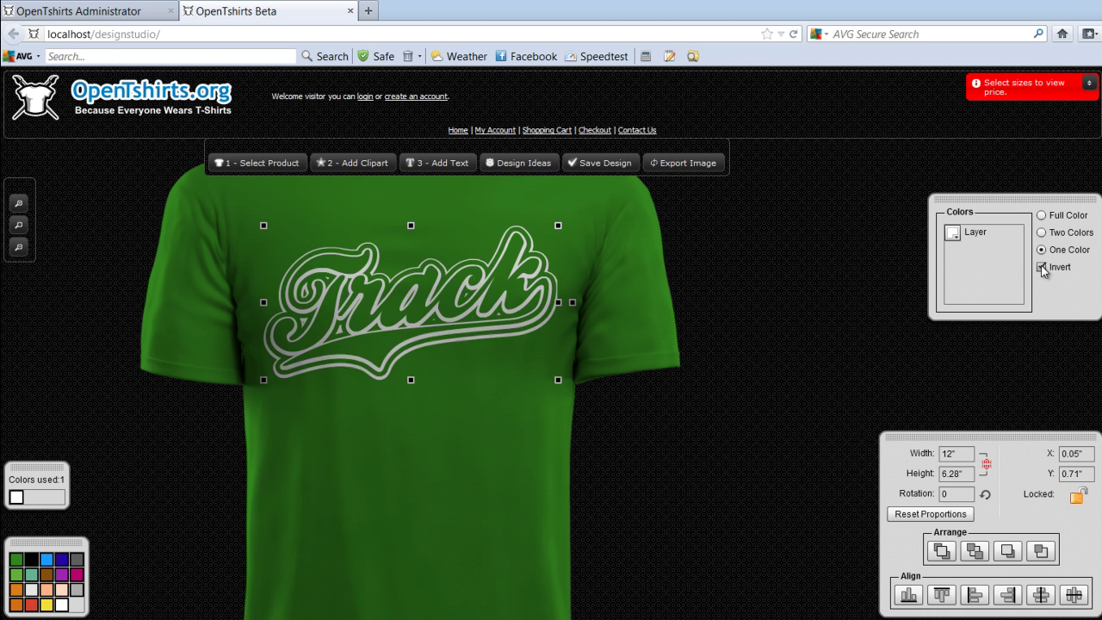
{"action": "left_click", "coordinate": [1042, 216]}
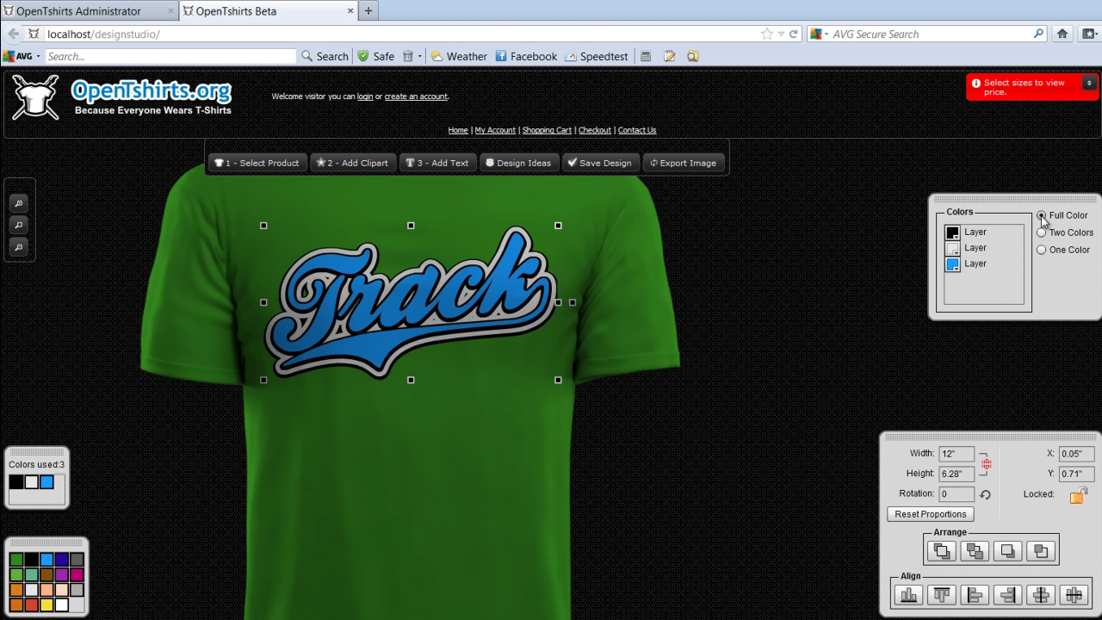
Step: Recolour the Track lettering fill magenta and the inner outline layer yellow
{"action": "left_click", "coordinate": [955, 270]}
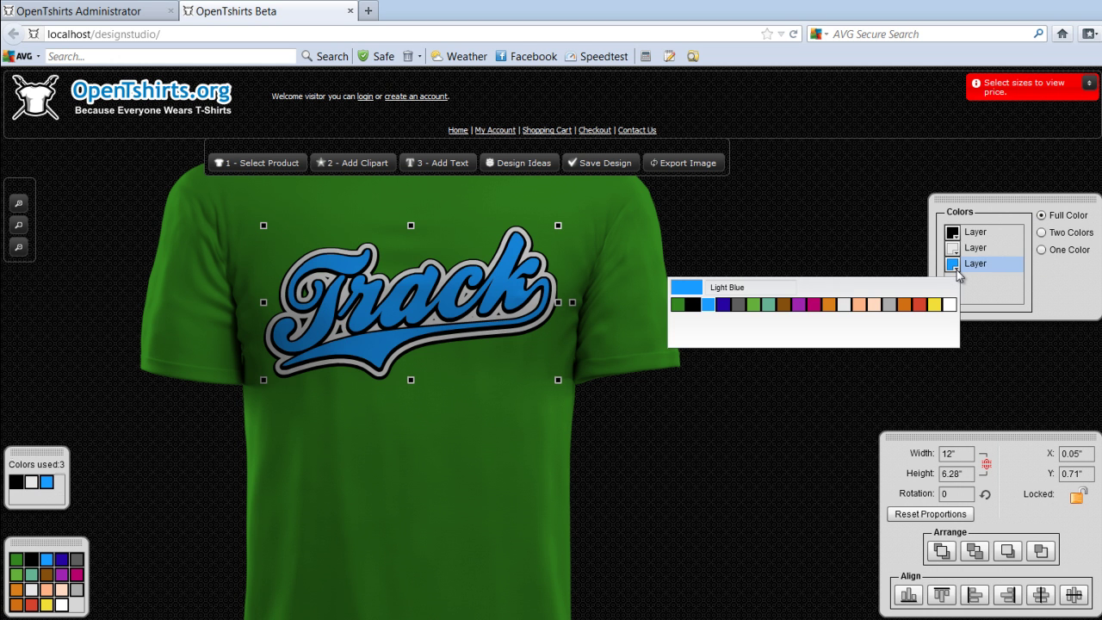
{"action": "left_click", "coordinate": [814, 304]}
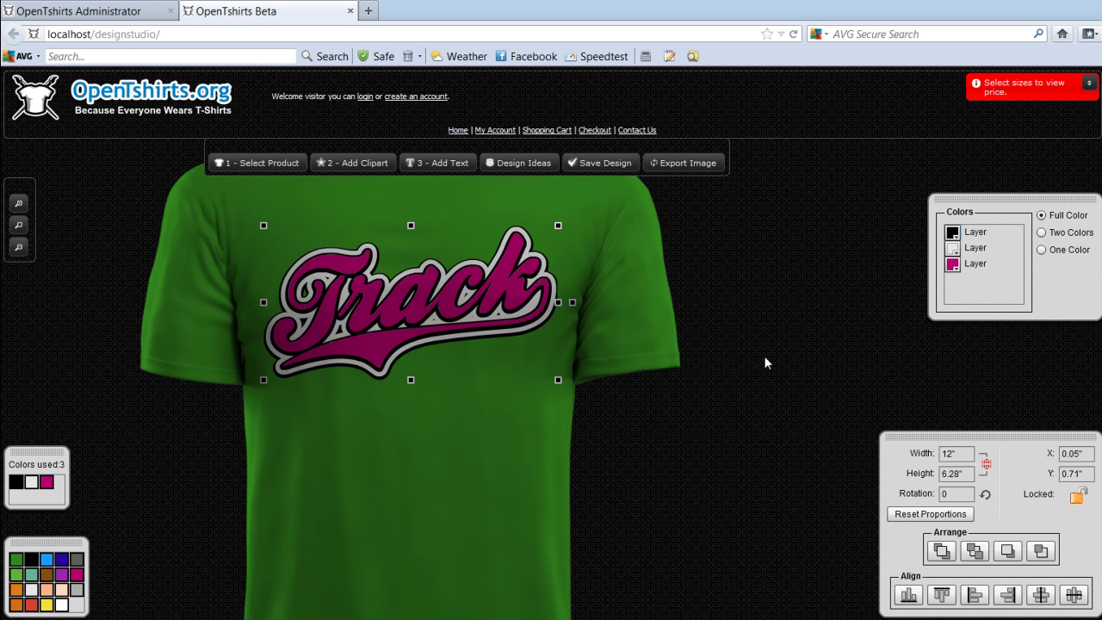
{"action": "left_click", "coordinate": [958, 255]}
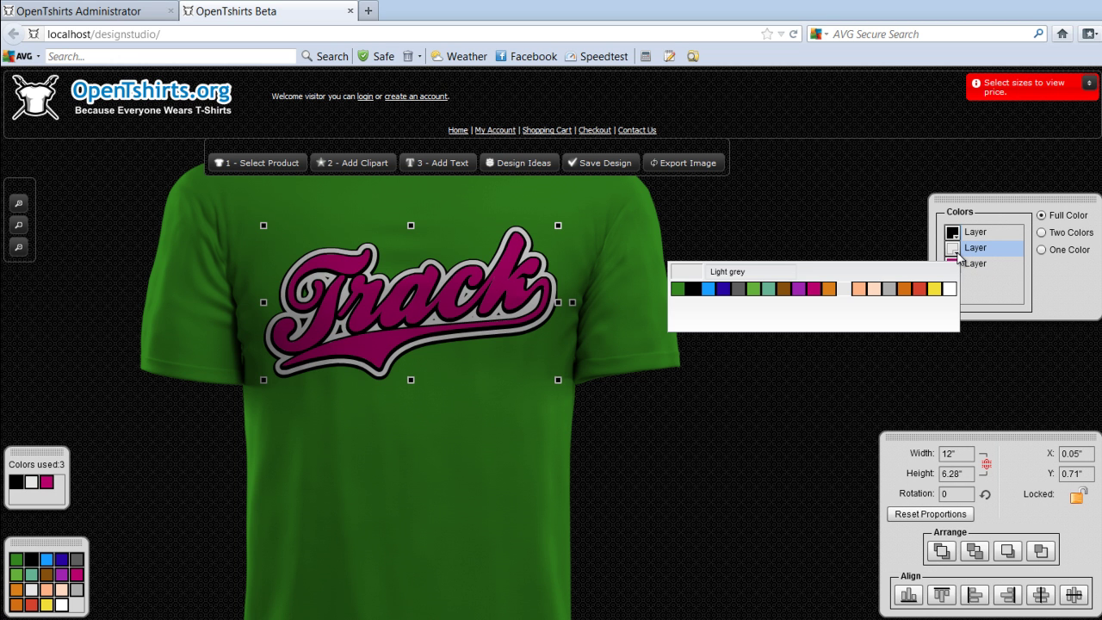
{"action": "left_click", "coordinate": [935, 289]}
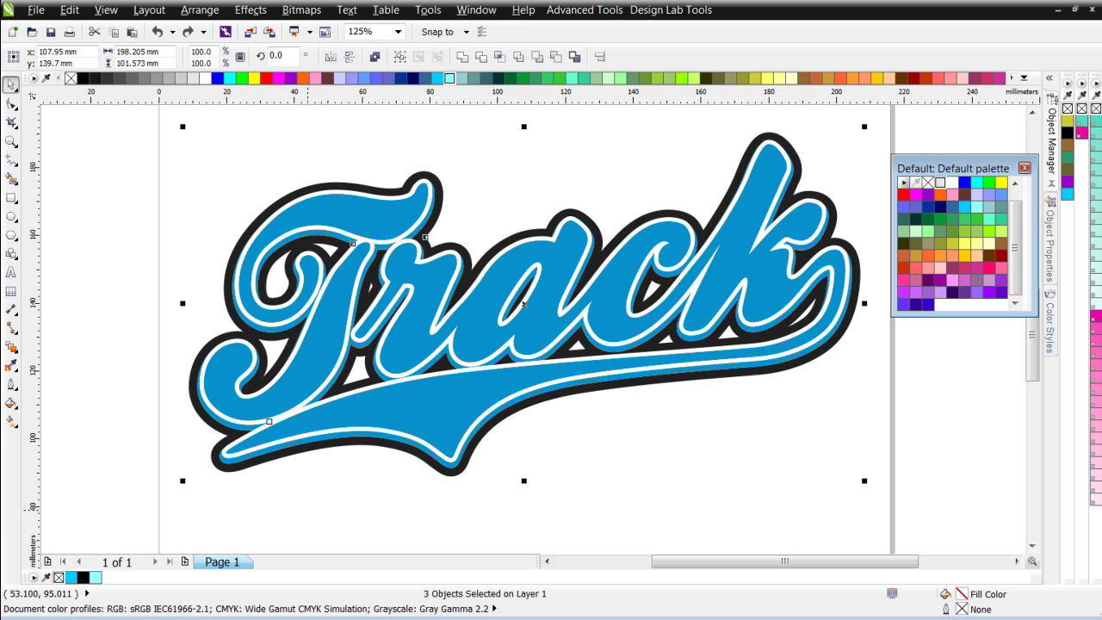
{"action": "left_click", "coordinate": [655, 462]}
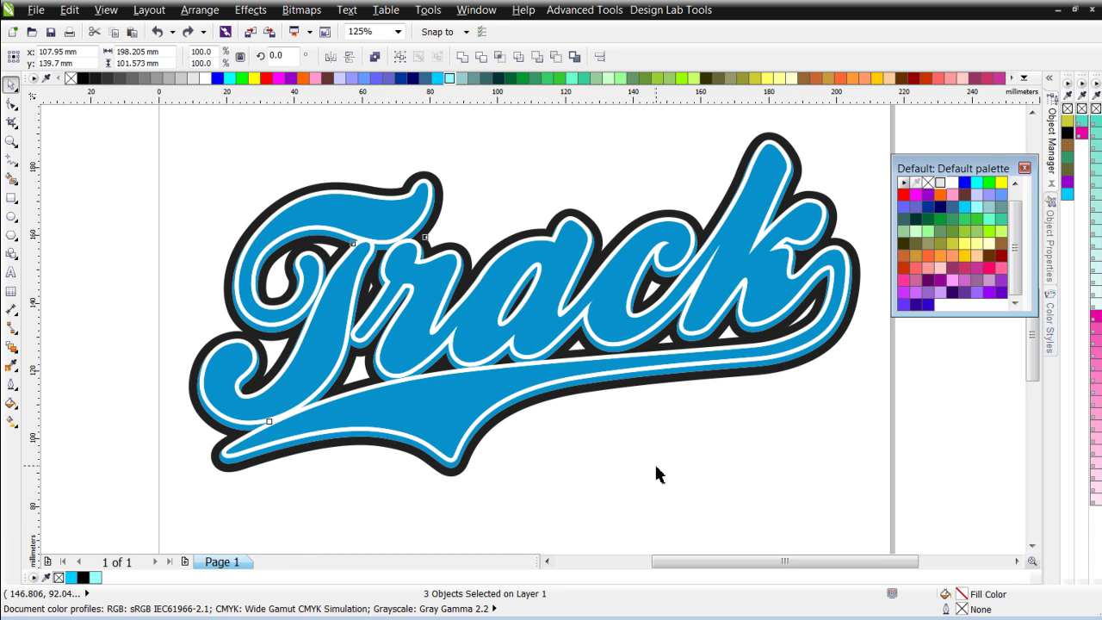
{"action": "left_click", "coordinate": [561, 405]}
{"action": "left_click_drag", "start_coordinate": [563, 394], "coordinate": [568, 422]}
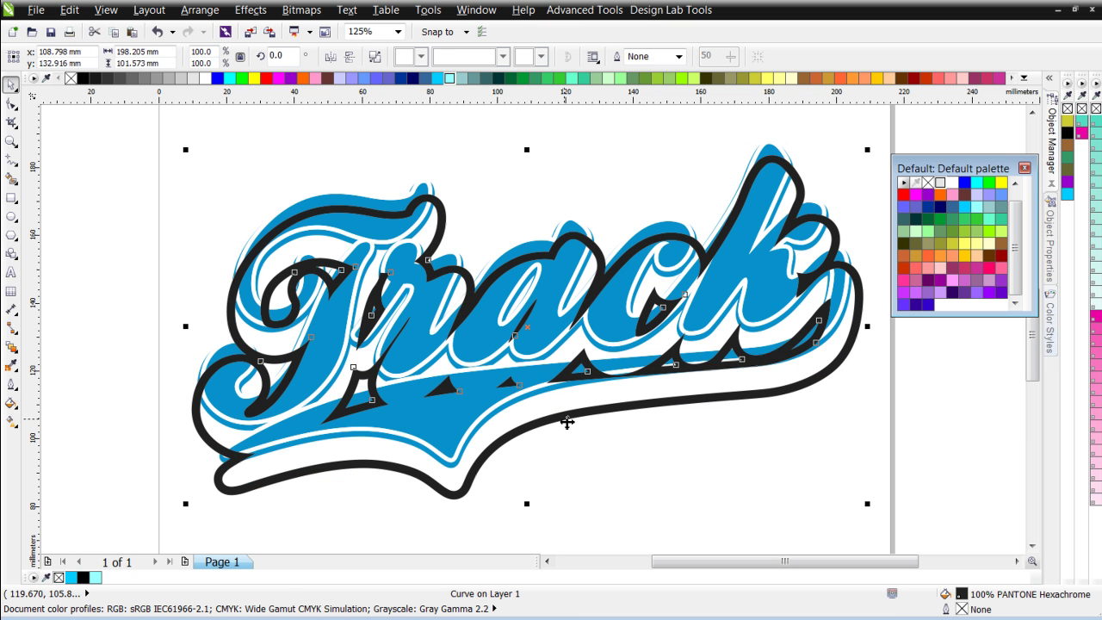
{"action": "key", "text": "ctrl+z"}
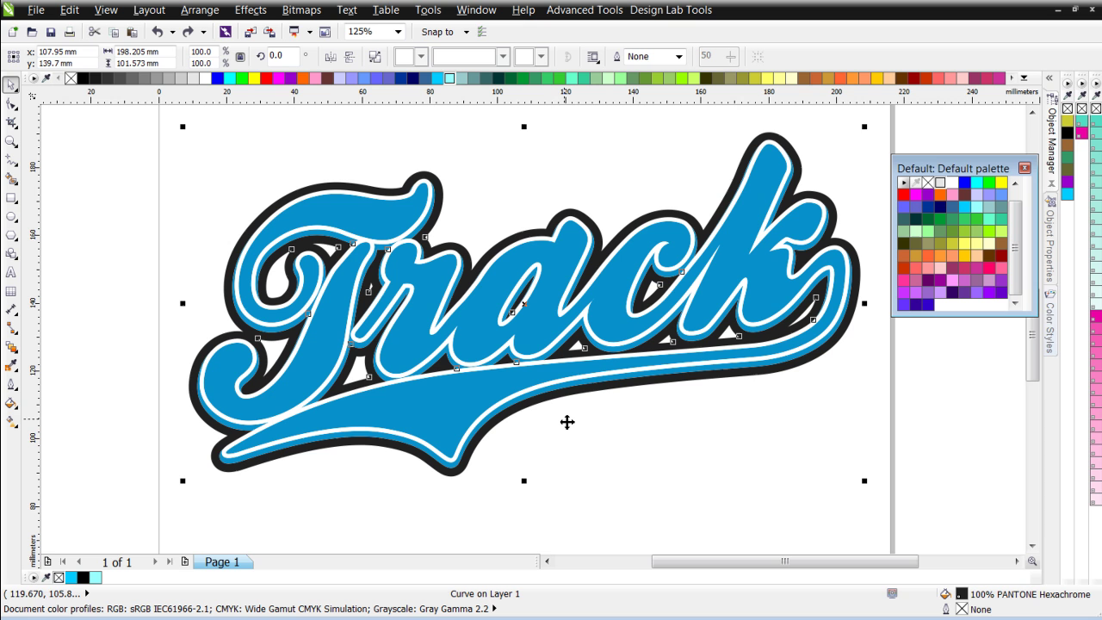
{"action": "left_click_drag", "start_coordinate": [151, 124], "coordinate": [908, 541]}
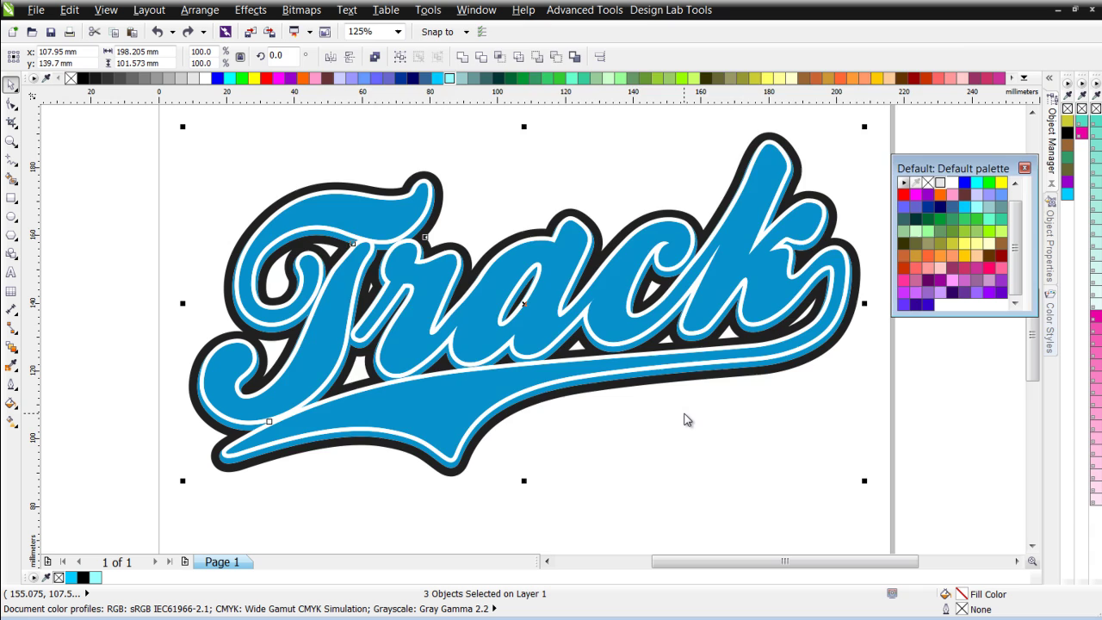
Step: Export the Track drawing as a JPEG named tracktail1 to the opentshirts clipart folder
{"action": "key", "text": "ctrl+e"}
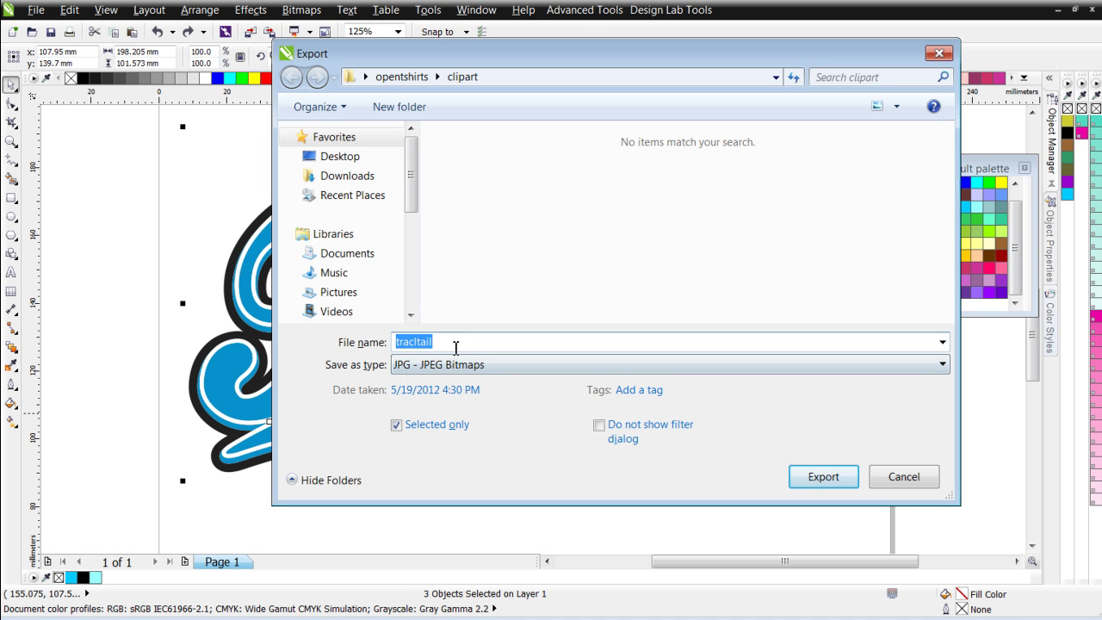
{"action": "type", "text": "trac"}
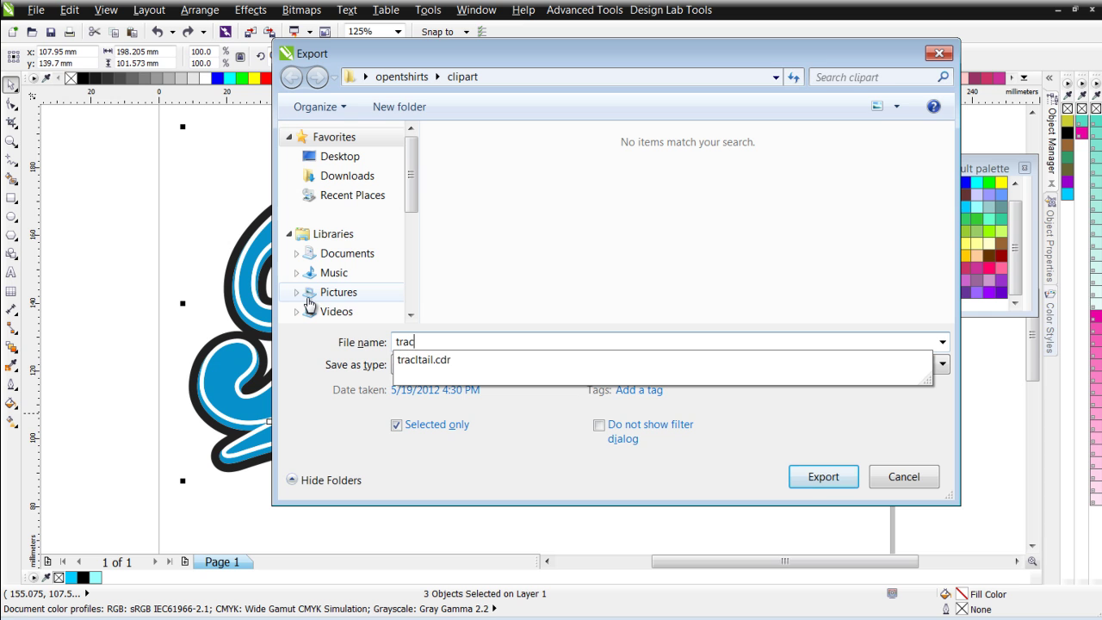
{"action": "type", "text": "ktail"}
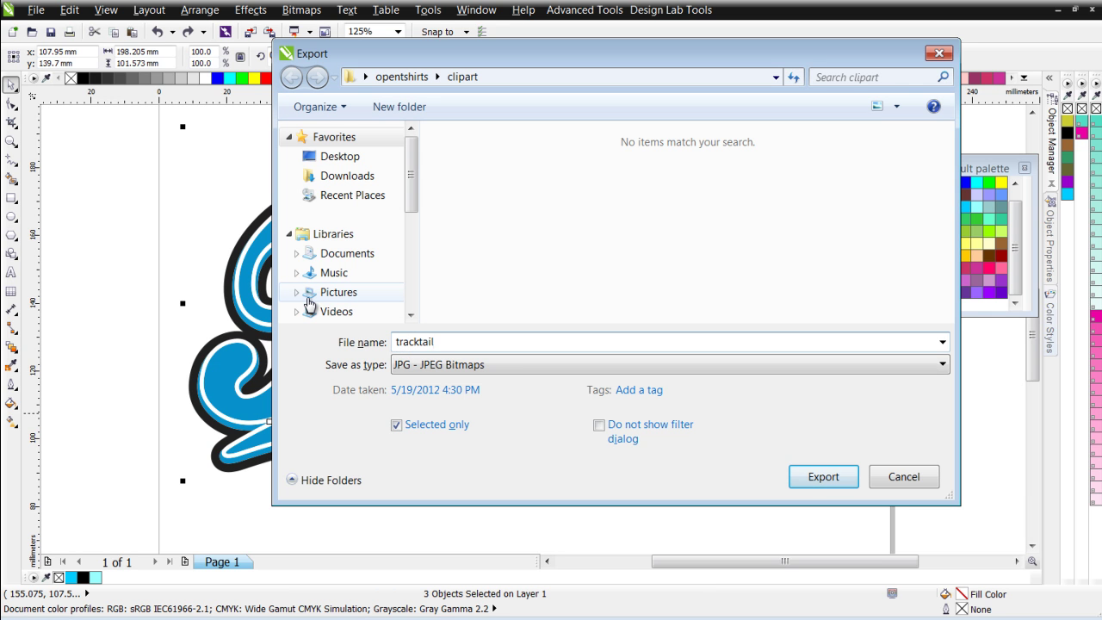
{"action": "type", "text": "1"}
{"action": "left_click", "coordinate": [843, 480]}
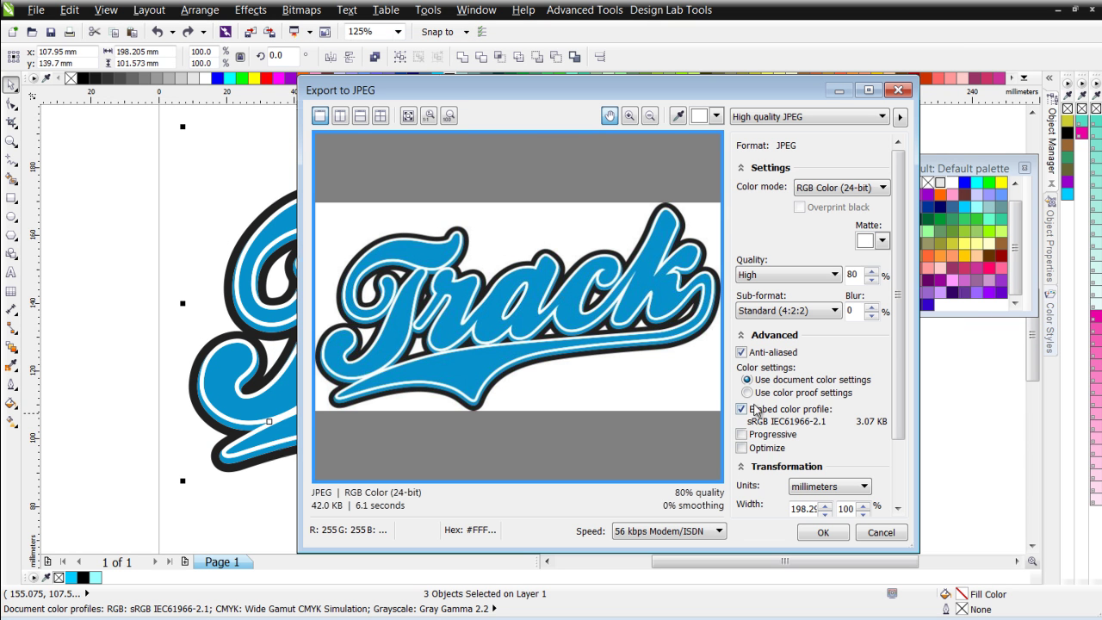
Step: Scale the JPEG export to 50% width (99.14 × 50.8 mm) and finish the export
{"action": "scroll", "coordinate": [903, 344], "scroll_direction": "down", "scroll_amount": 3}
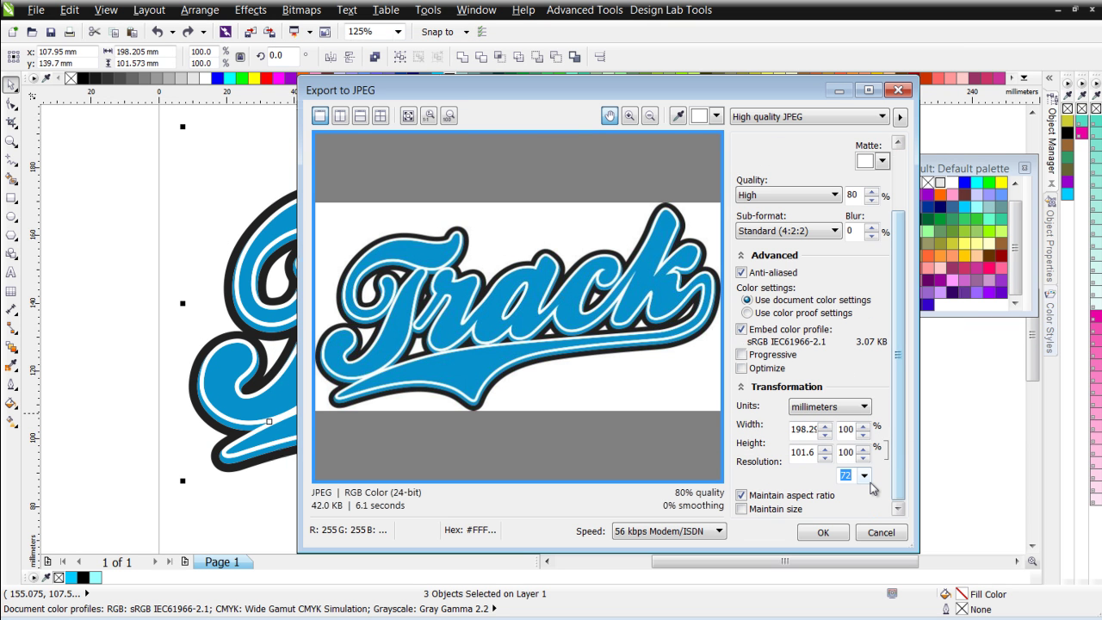
{"action": "double_click", "coordinate": [844, 429]}
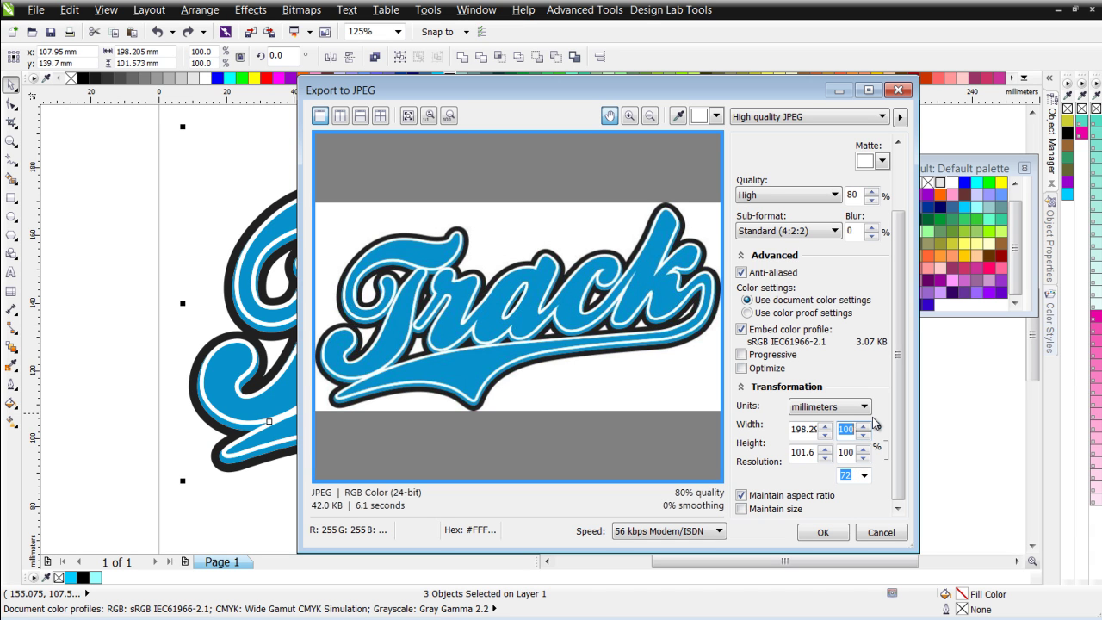
{"action": "type", "text": "50"}
{"action": "left_click", "coordinate": [844, 454]}
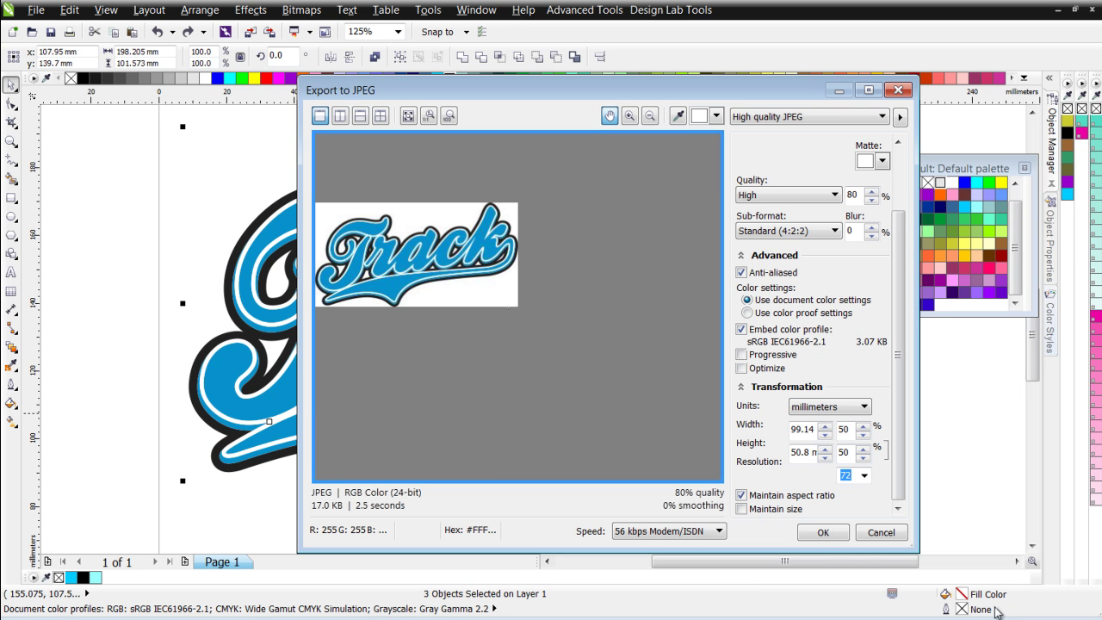
{"action": "left_click", "coordinate": [842, 532]}
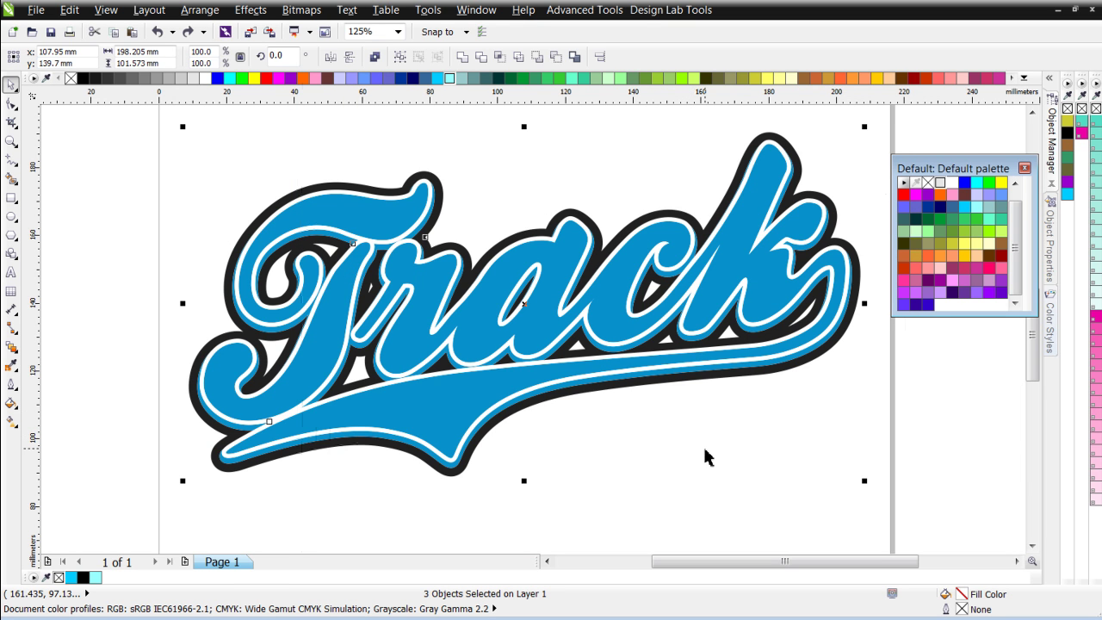
Step: Export the logo as EPS - Encapsulated PostScript named tracktail1, keeping the default EPS settings
{"action": "key", "text": "ctrl+e"}
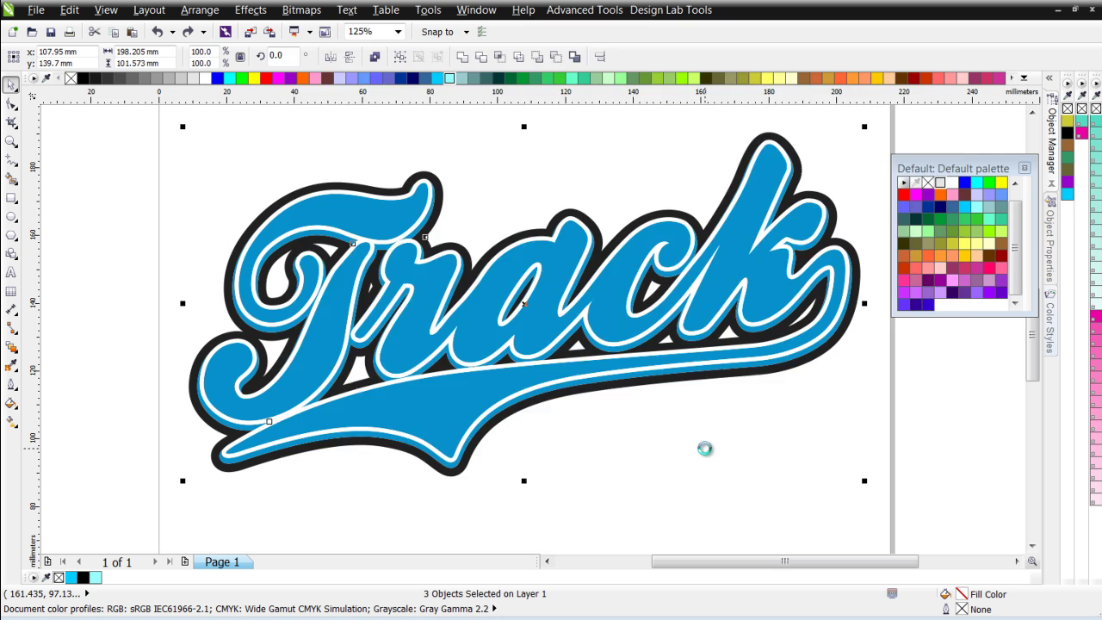
{"action": "left_click", "coordinate": [942, 365]}
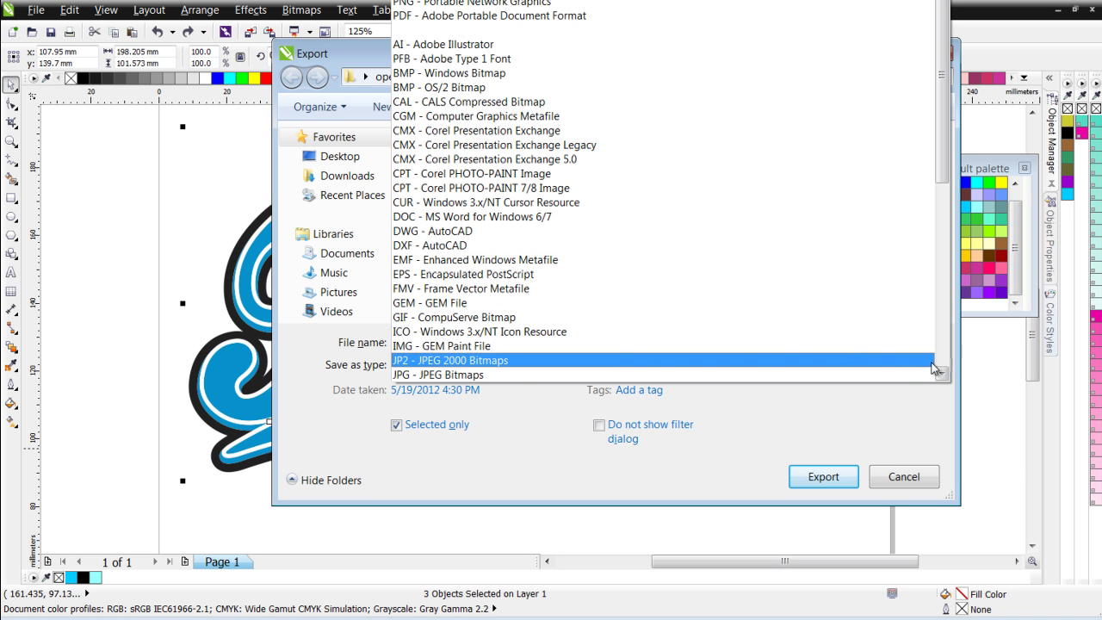
{"action": "left_click", "coordinate": [465, 274]}
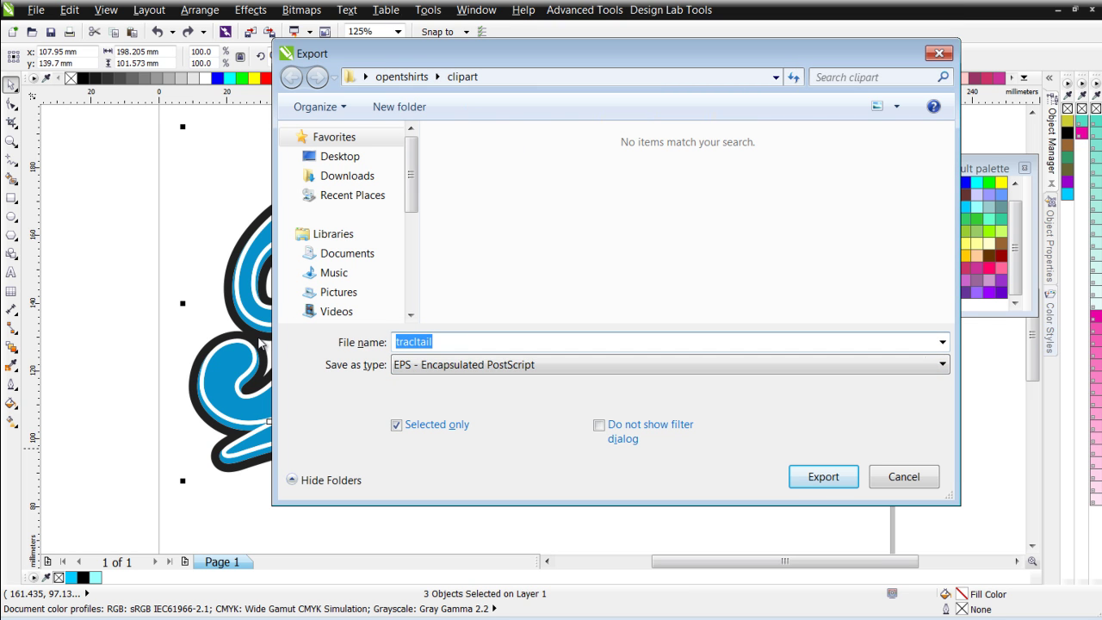
{"action": "type", "text": "tracktail"}
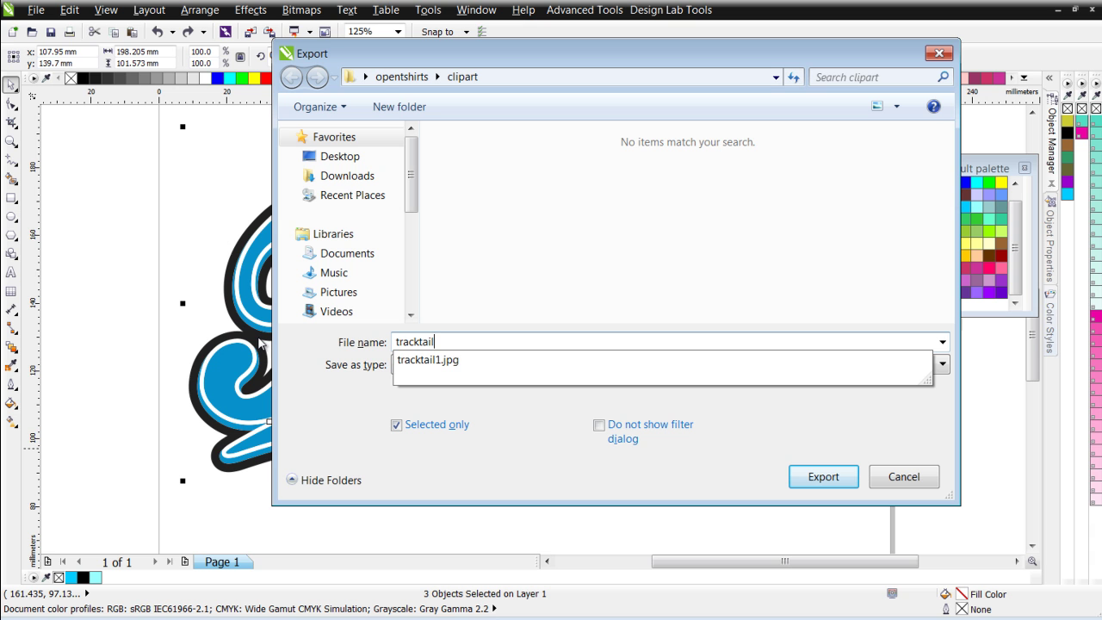
{"action": "type", "text": "1"}
{"action": "left_click", "coordinate": [576, 286]}
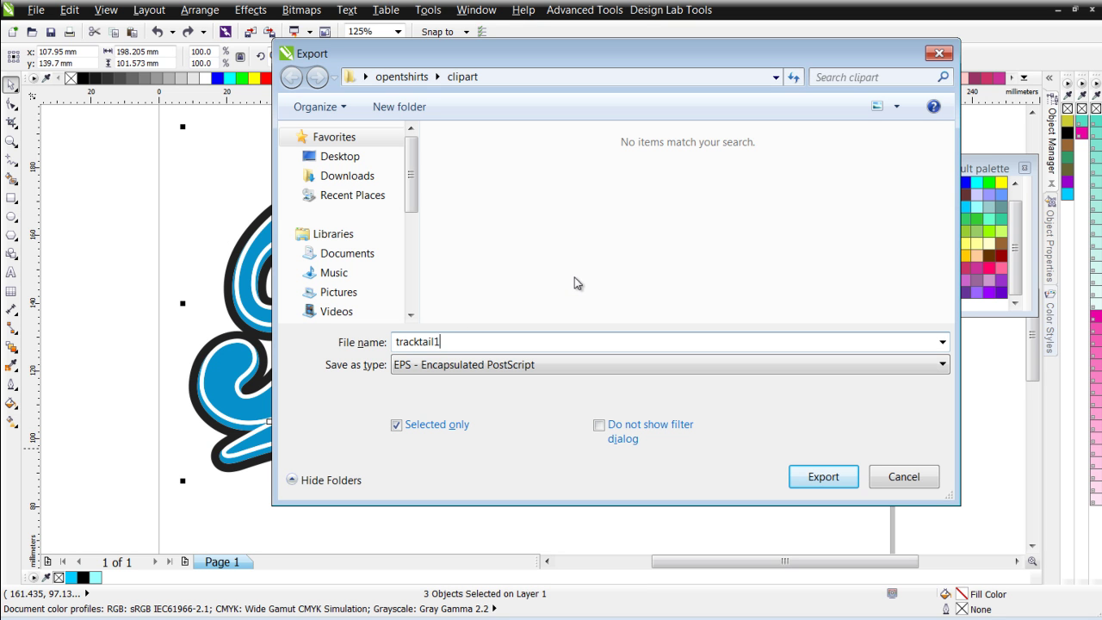
{"action": "left_click", "coordinate": [833, 479]}
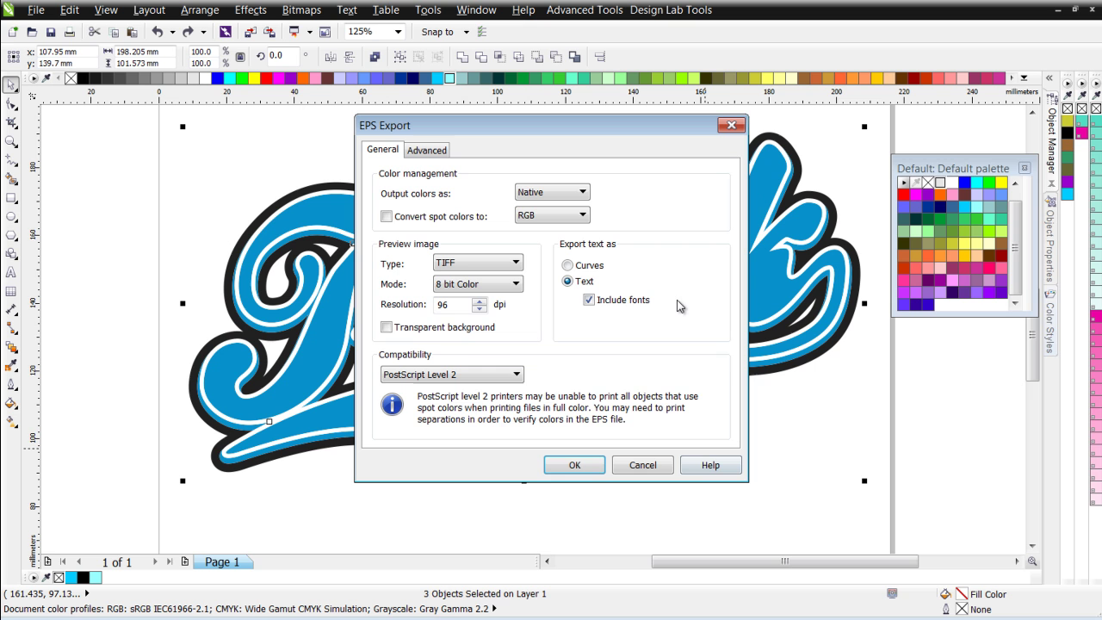
{"action": "left_click", "coordinate": [578, 465]}
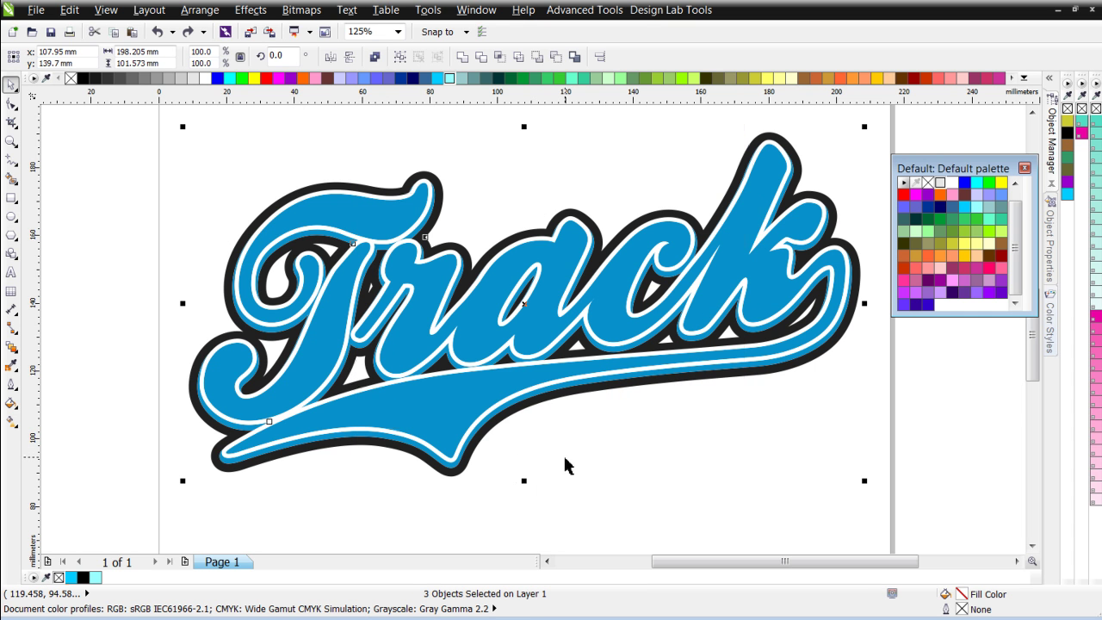
Step: Export the logo as SWF - Adobe Flash named tracktail1, accepting the default Flash export options
{"action": "key", "text": "ctrl+e"}
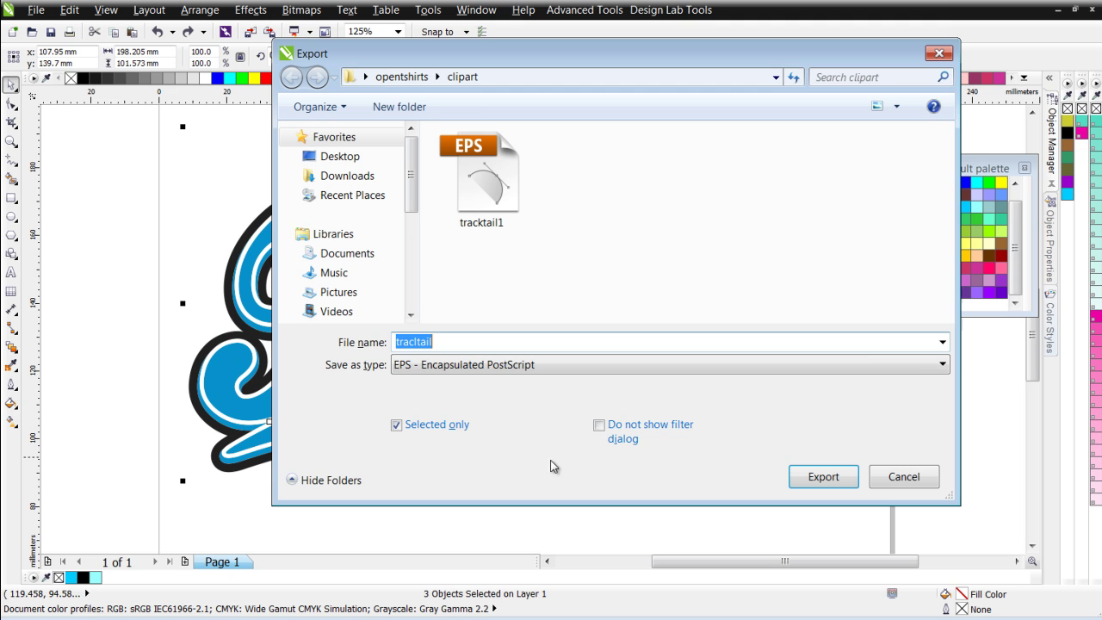
{"action": "left_click", "coordinate": [946, 366]}
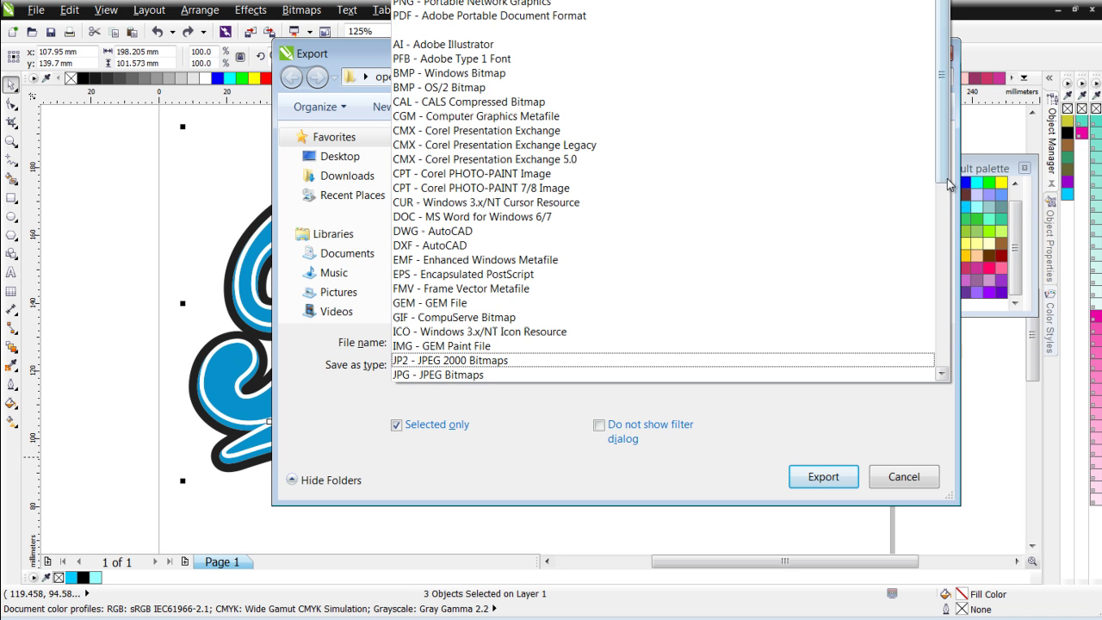
{"action": "left_click_drag", "start_coordinate": [941, 186], "coordinate": [938, 372]}
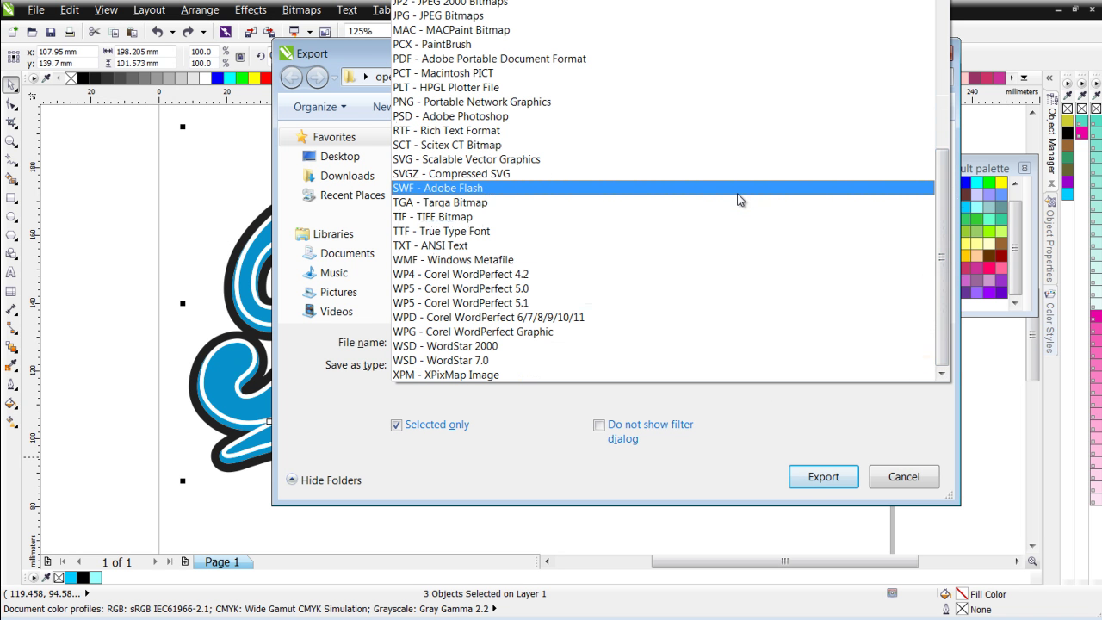
{"action": "left_click", "coordinate": [738, 188]}
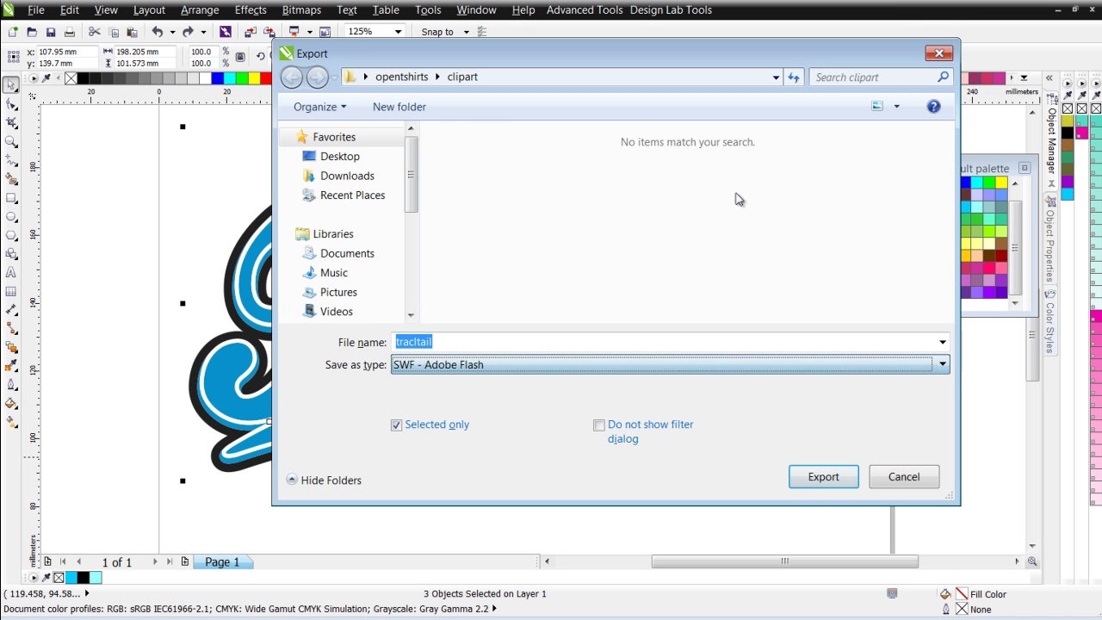
{"action": "left_click", "coordinate": [454, 341]}
{"action": "type", "text": "tracktail"}
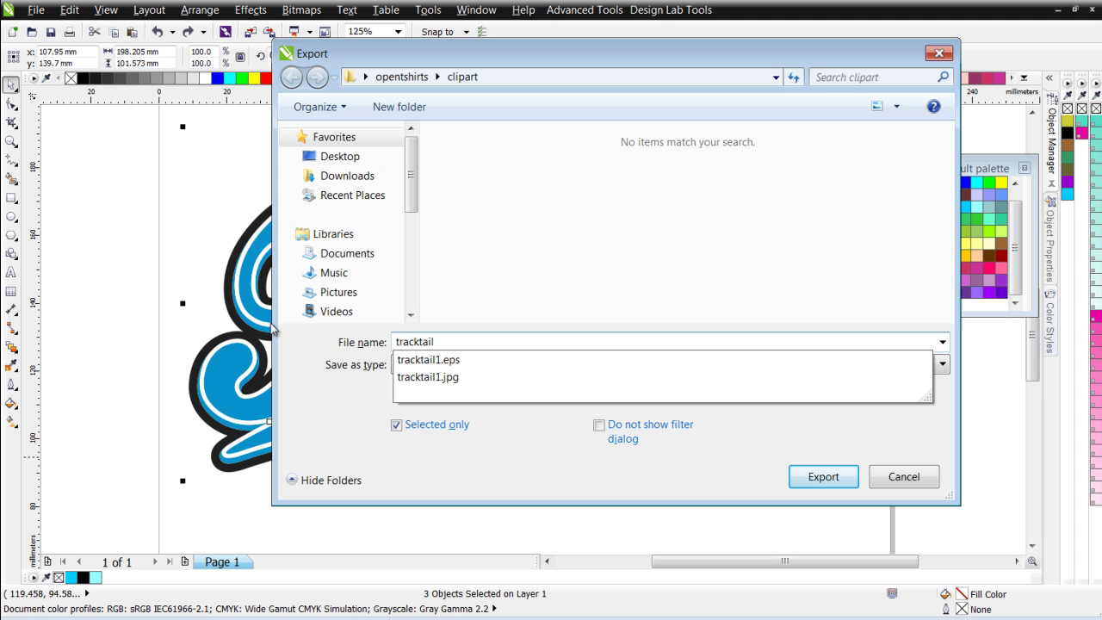
{"action": "type", "text": "1"}
{"action": "left_click", "coordinate": [686, 515]}
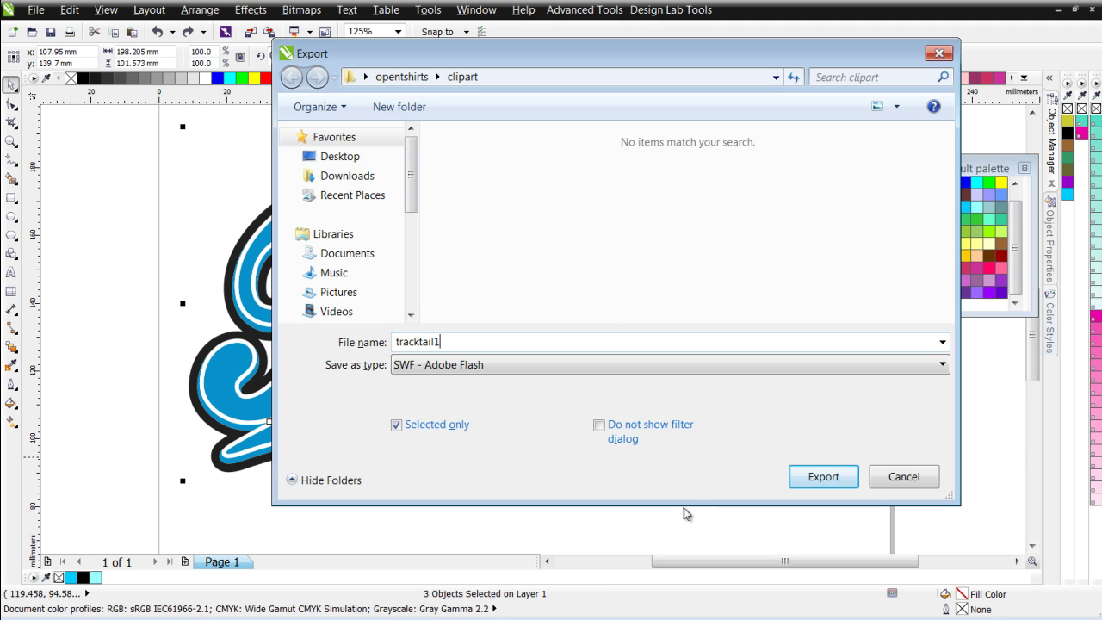
{"action": "left_click", "coordinate": [831, 479]}
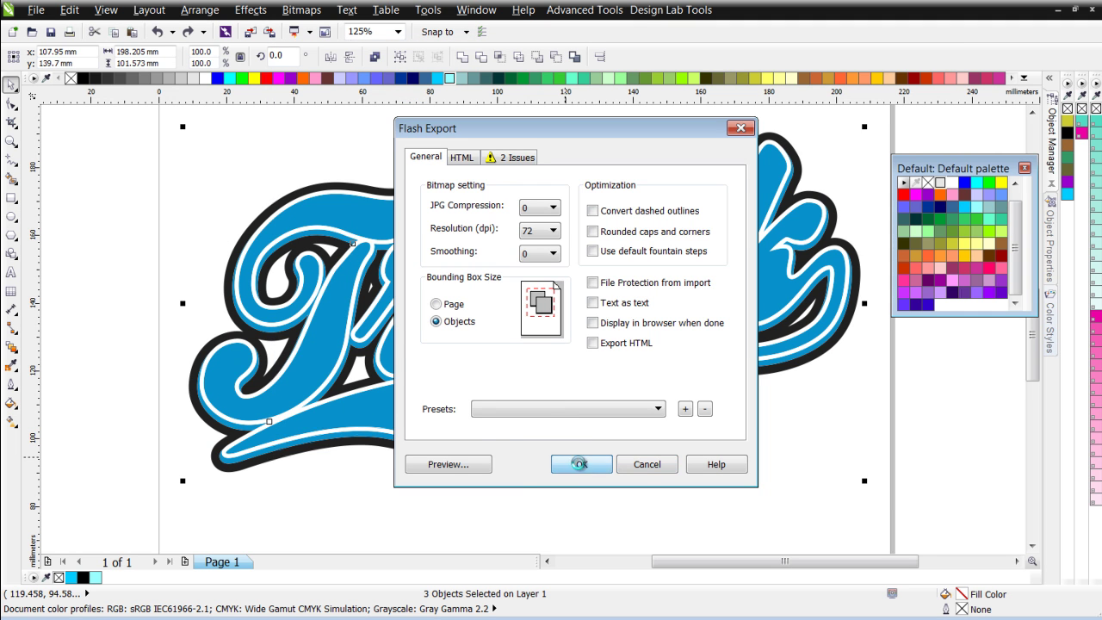
{"action": "left_click", "coordinate": [582, 465]}
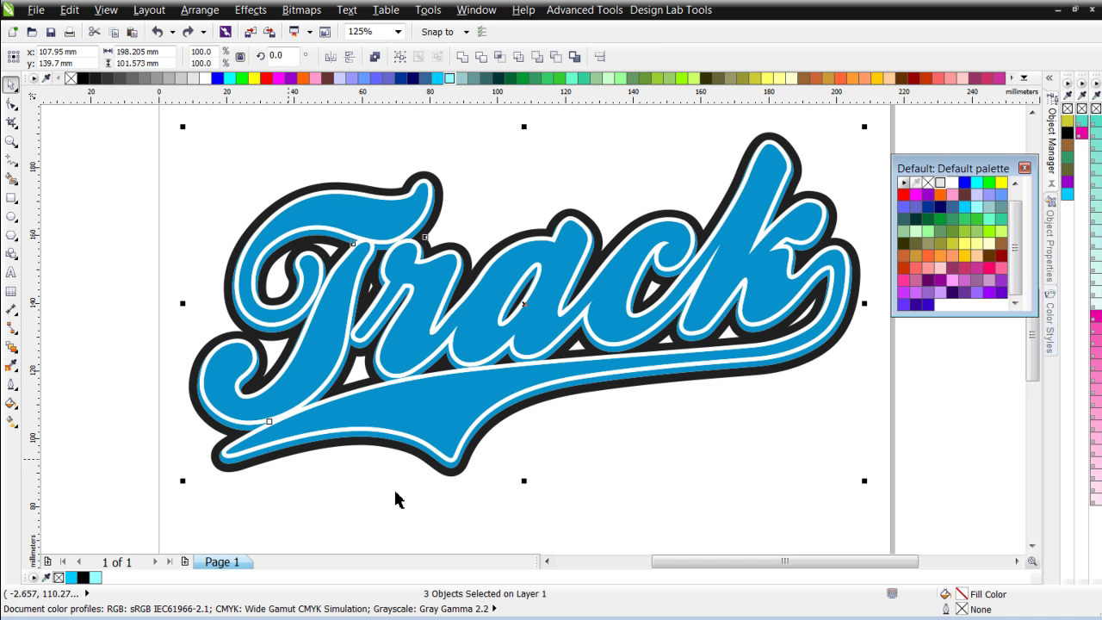
Step: Save the Track drawing as CorelDRAW file tracktail1.cdr in the opentshirts clipart folder
{"action": "left_click", "coordinate": [35, 10]}
{"action": "left_click", "coordinate": [75, 162]}
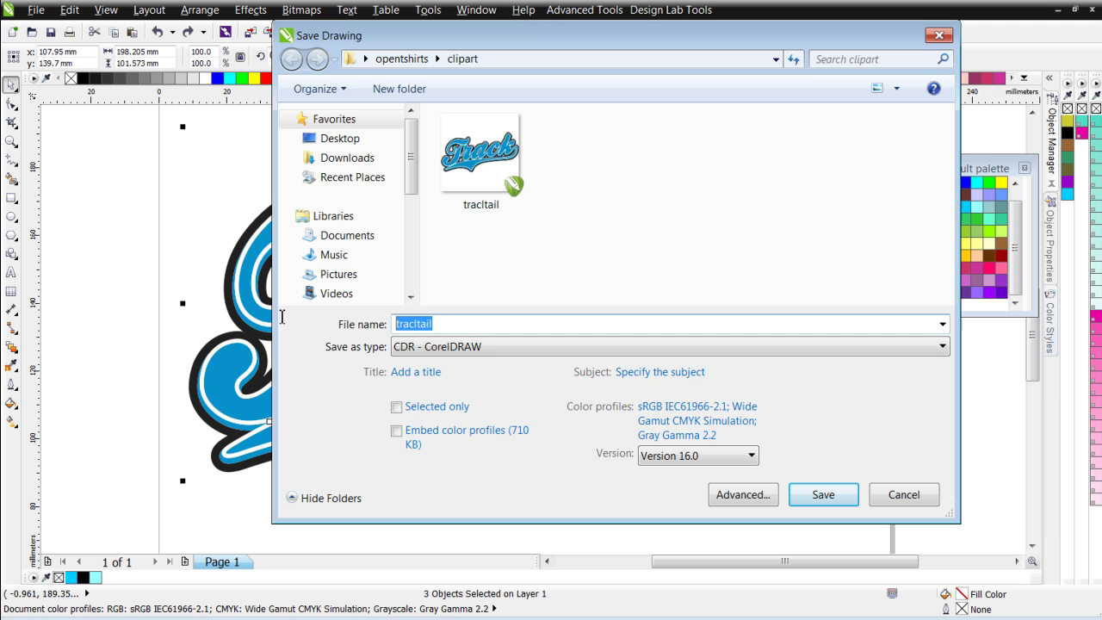
{"action": "type", "text": "track"}
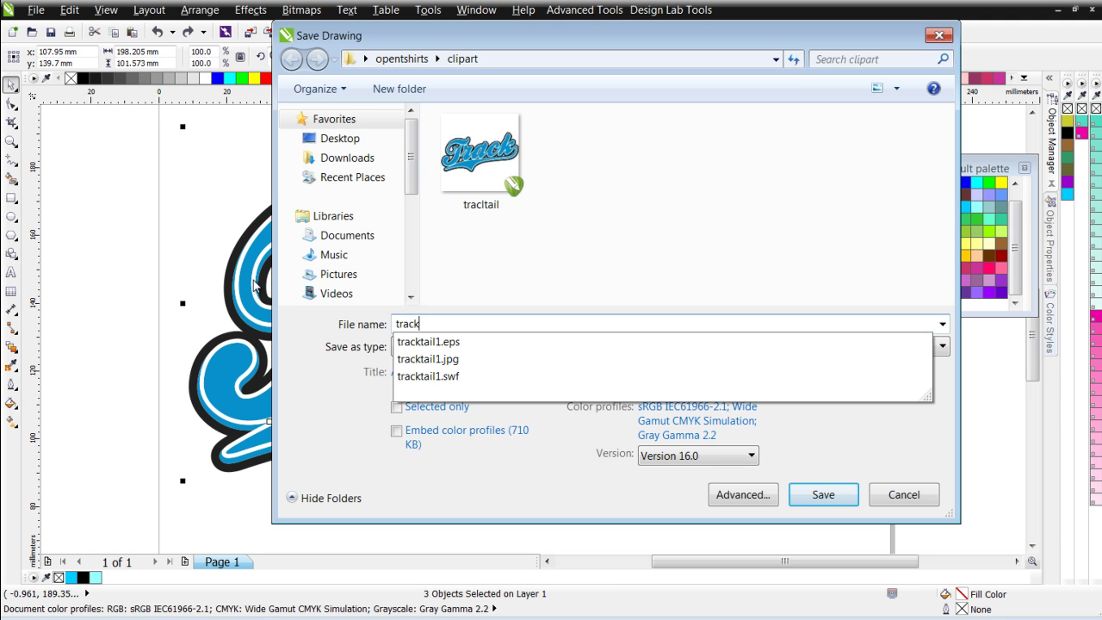
{"action": "type", "text": "tails"}
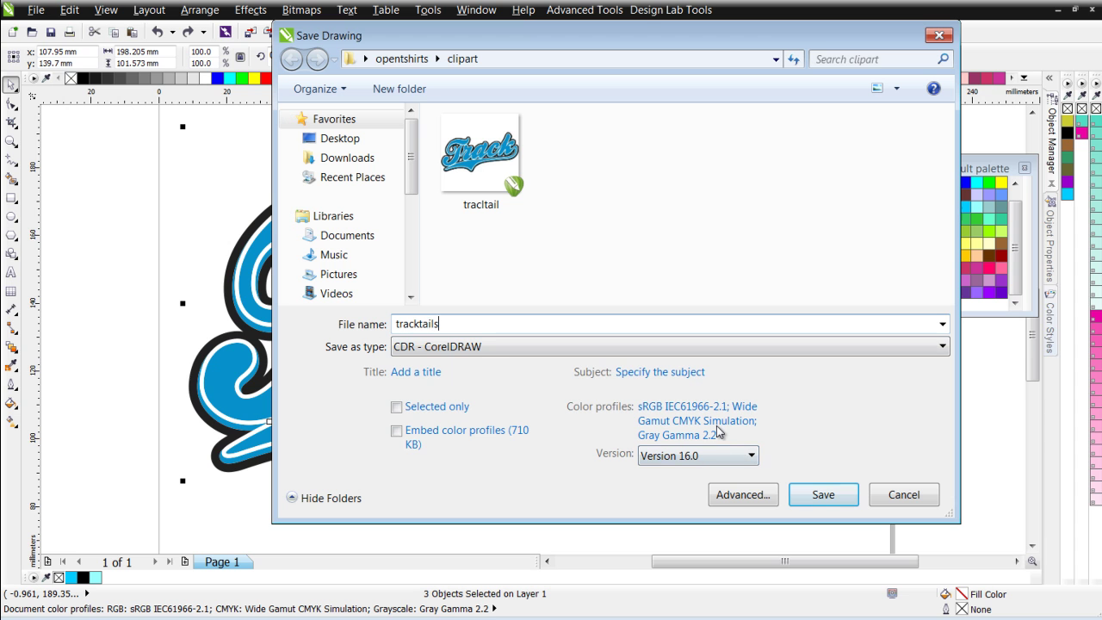
{"action": "key", "text": "BackSpace"}
{"action": "type", "text": "1"}
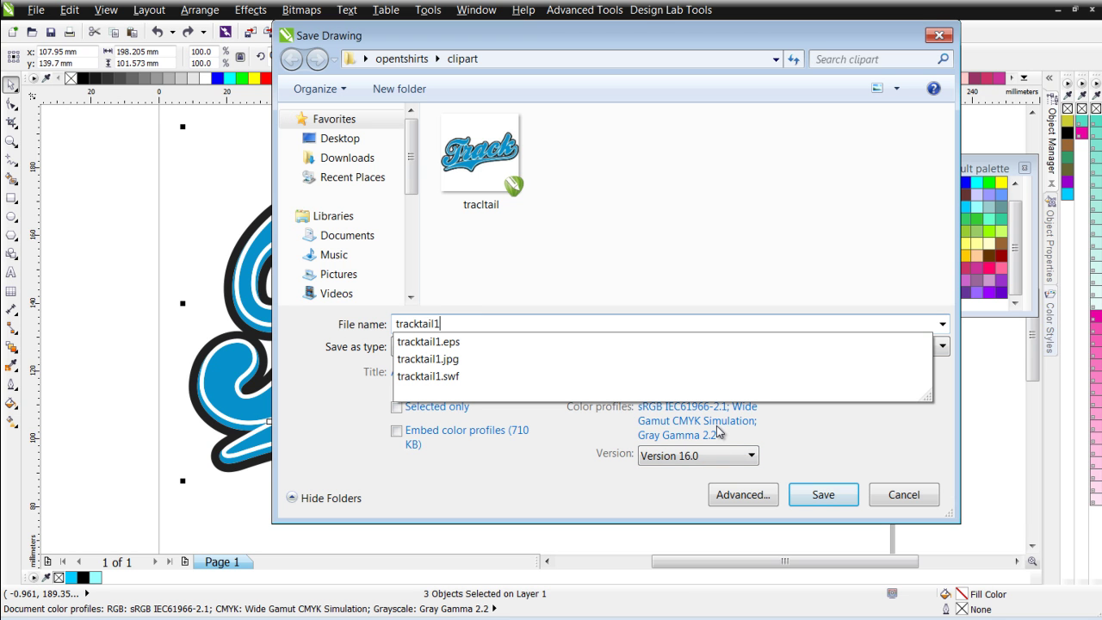
{"action": "left_click", "coordinate": [832, 500]}
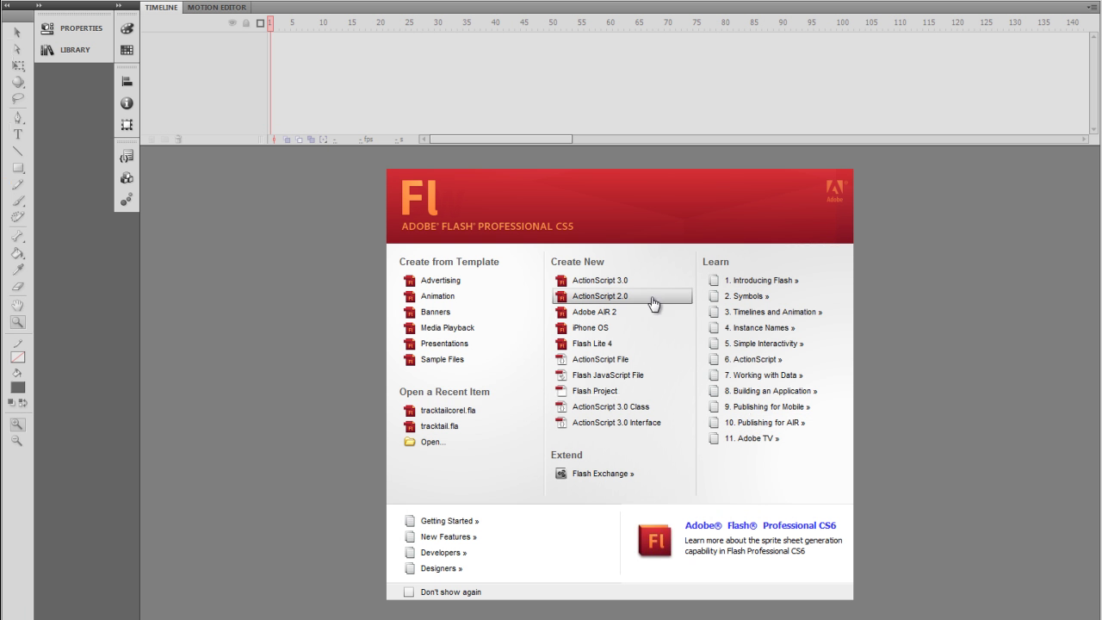
Step: Create a new ActionScript 3.0 document and import tracktail1.swf onto its stage
{"action": "left_click", "coordinate": [620, 283]}
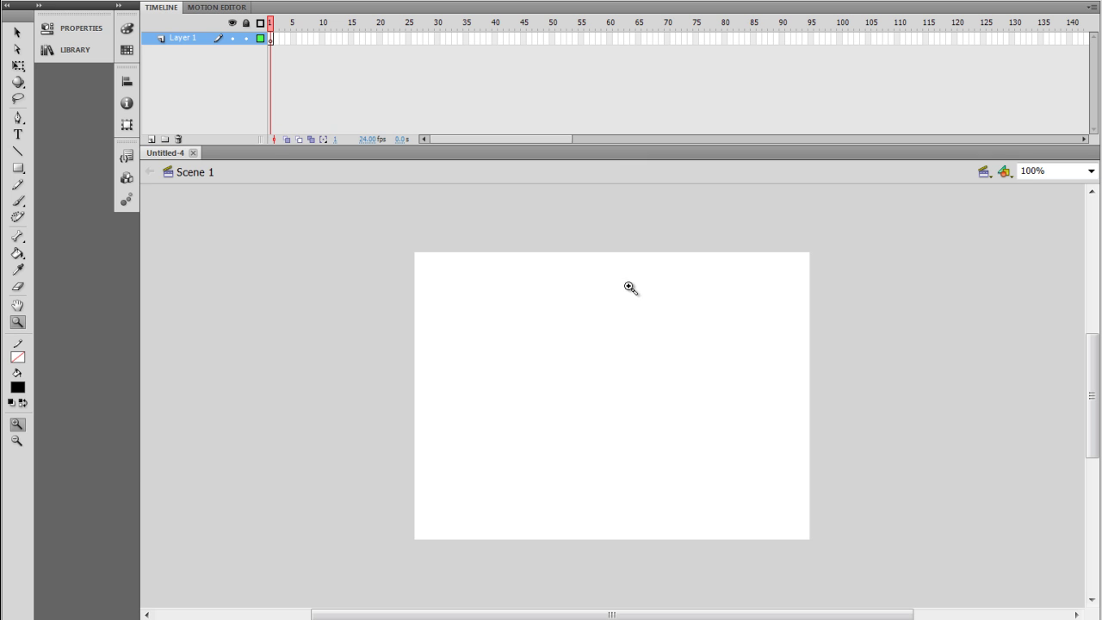
{"action": "left_click", "coordinate": [45, 2]}
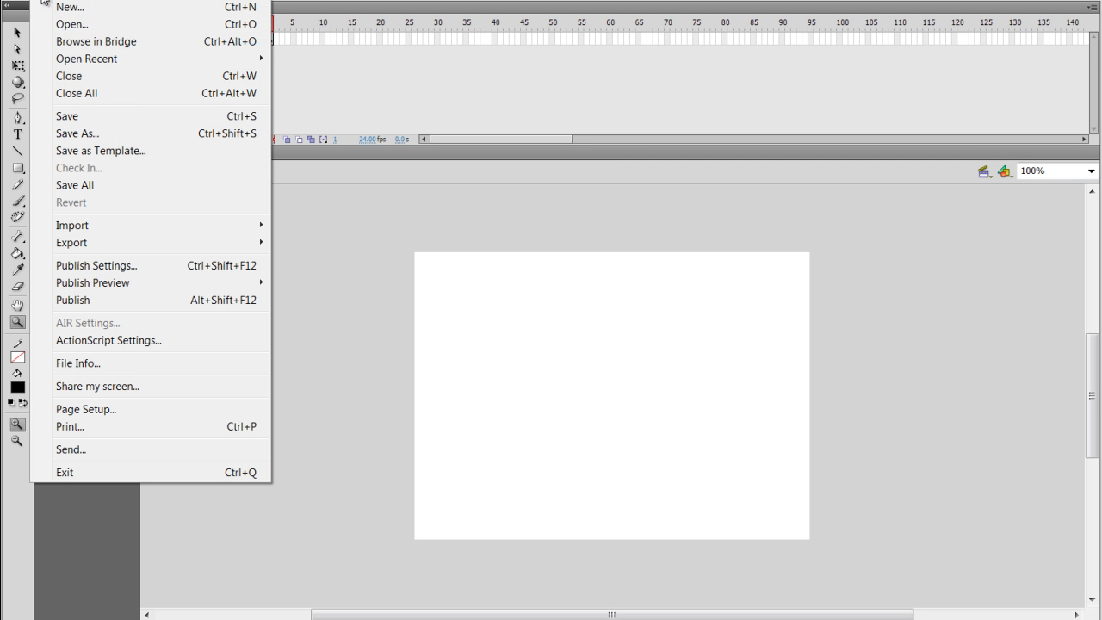
{"action": "mouse_move", "coordinate": [192, 226]}
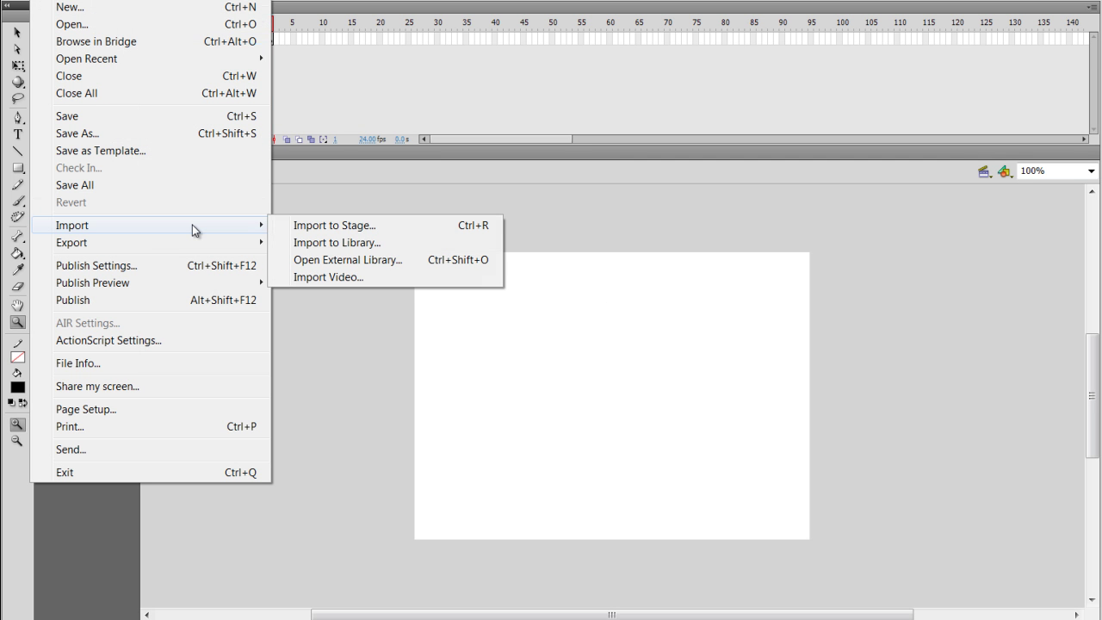
{"action": "left_click", "coordinate": [387, 227]}
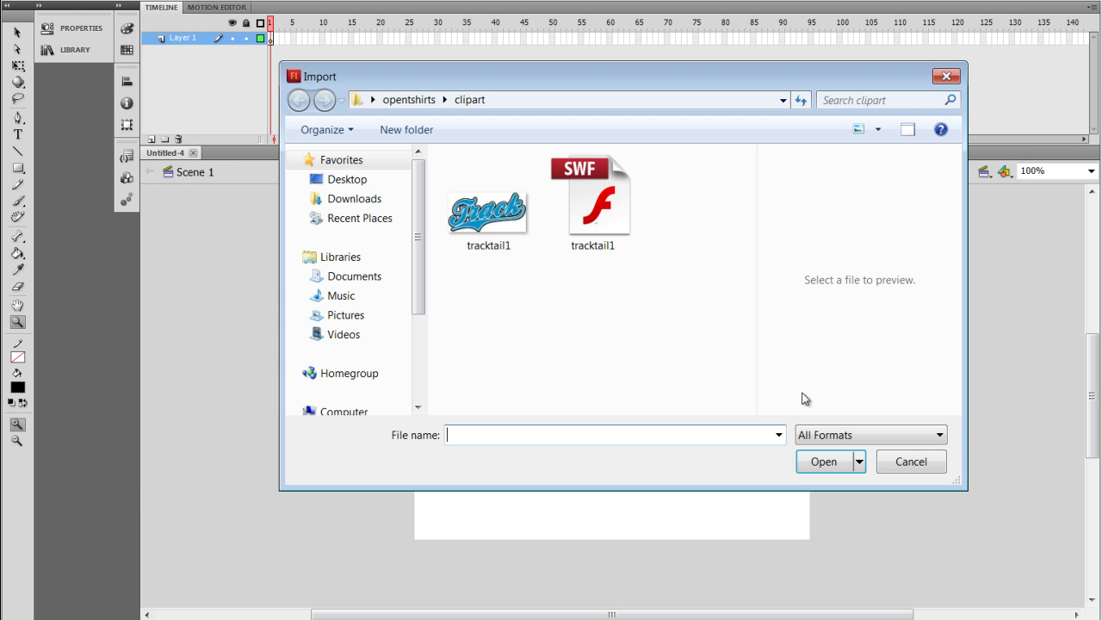
{"action": "left_click", "coordinate": [508, 223]}
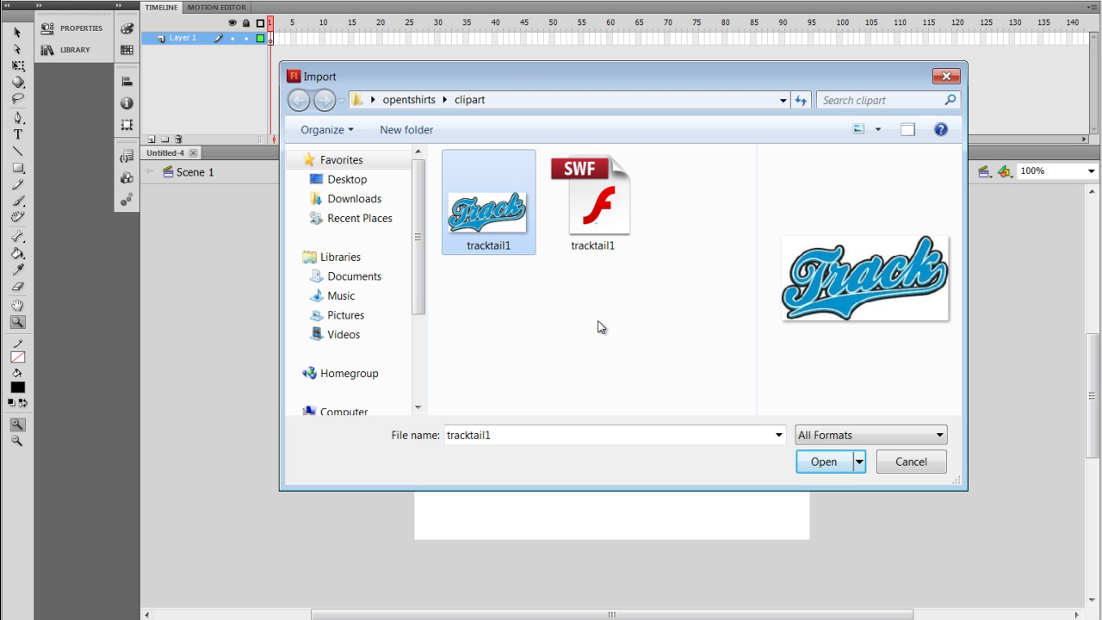
{"action": "left_click", "coordinate": [603, 222]}
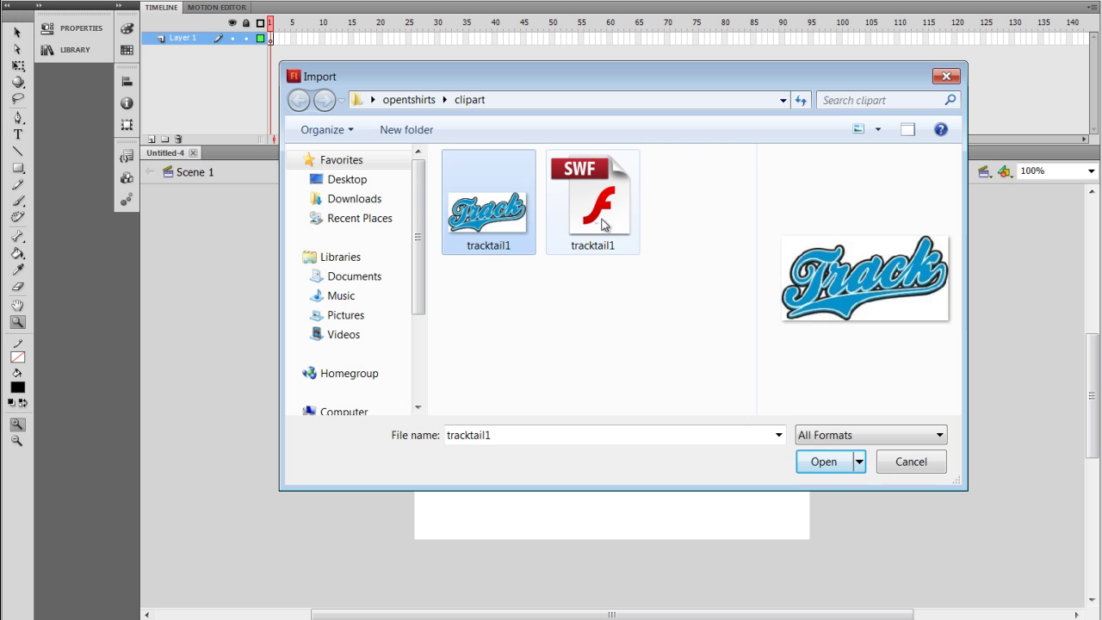
{"action": "left_click", "coordinate": [839, 464]}
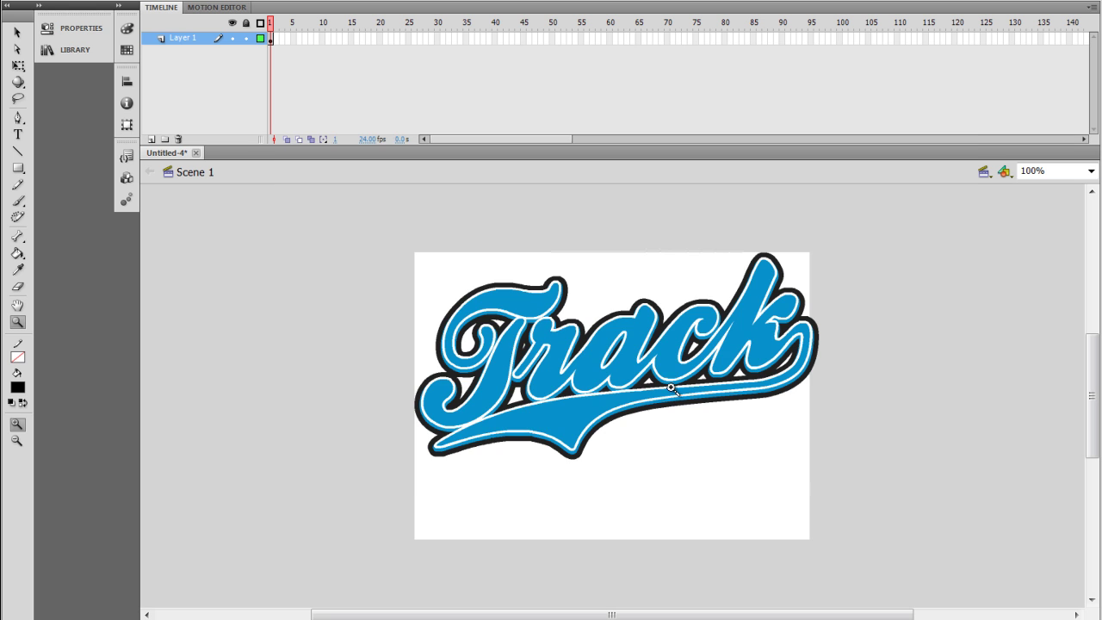
Step: Scale the whole Track graphic down to fit inside the stage and nudge it slightly right
{"action": "left_click", "coordinate": [17, 33]}
{"action": "left_click_drag", "start_coordinate": [308, 203], "coordinate": [917, 519]}
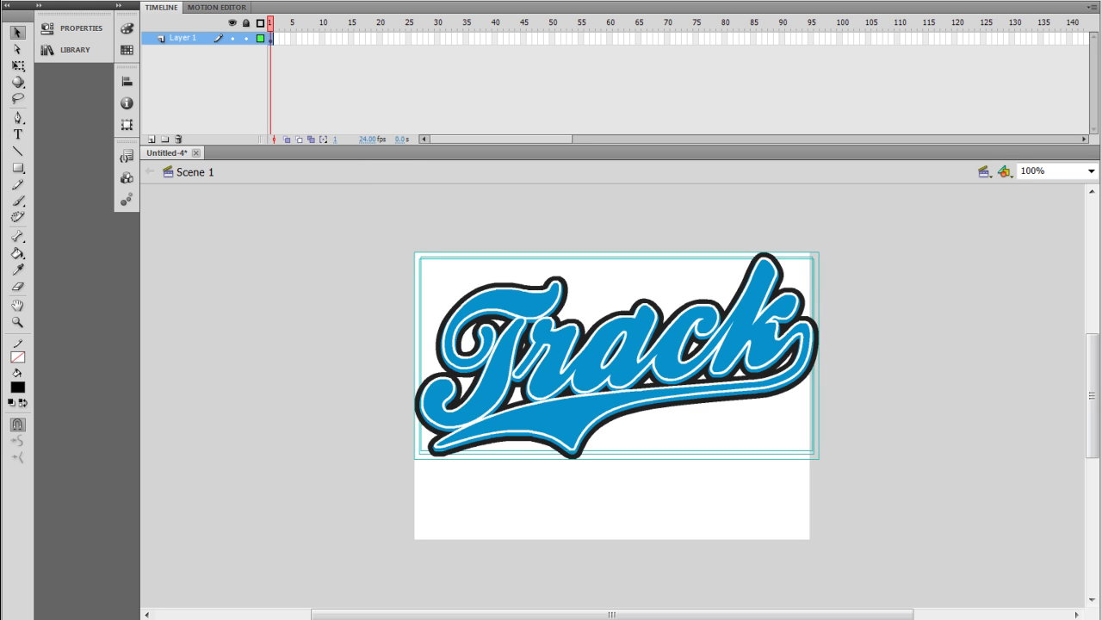
{"action": "left_click", "coordinate": [175, 2]}
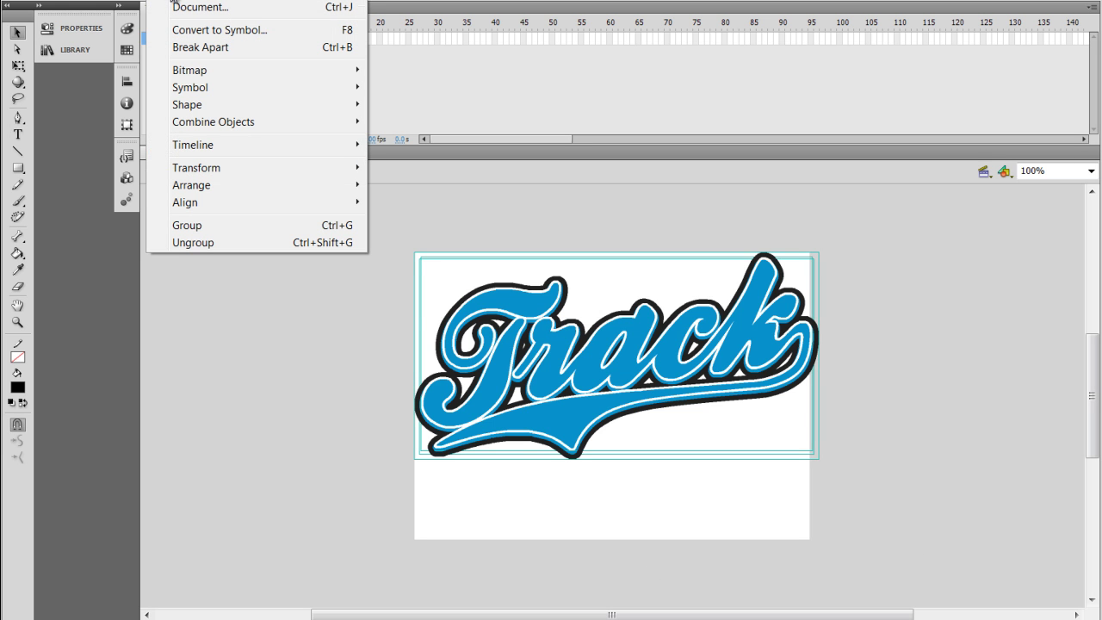
{"action": "mouse_move", "coordinate": [287, 175]}
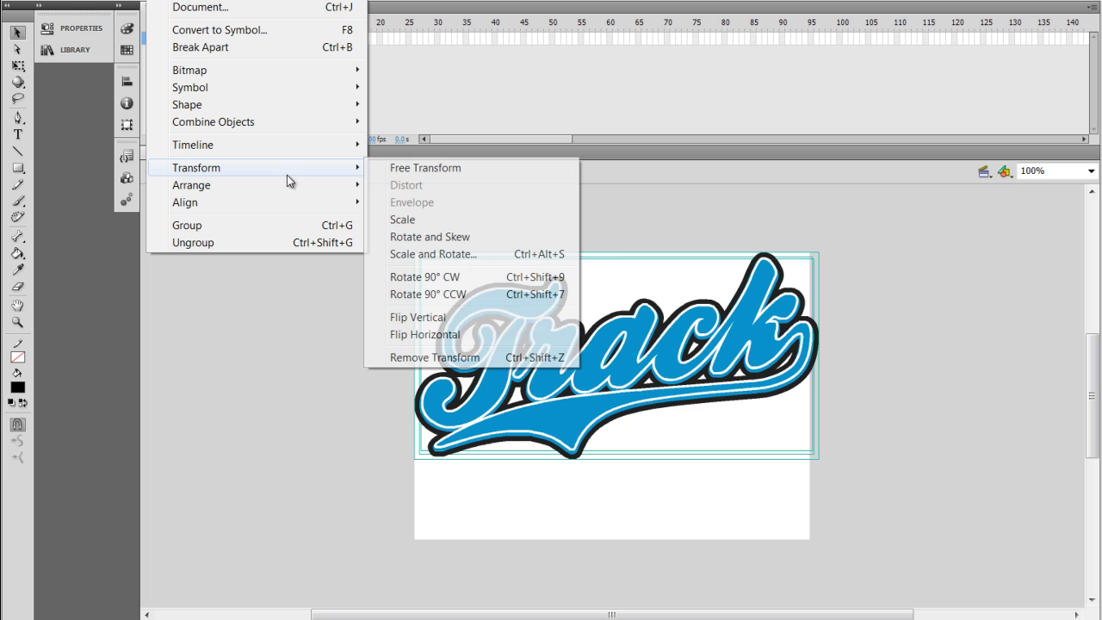
{"action": "left_click", "coordinate": [520, 220]}
{"action": "left_click_drag", "start_coordinate": [821, 253], "coordinate": [776, 274]}
{"action": "left_click_drag", "start_coordinate": [644, 355], "coordinate": [658, 355]}
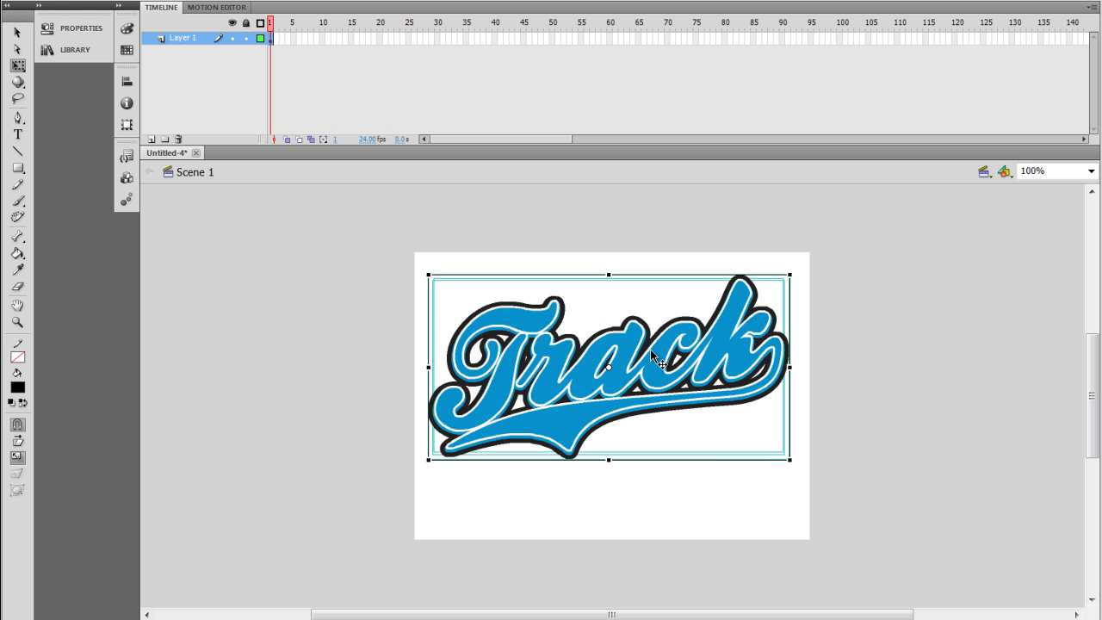
{"action": "left_click", "coordinate": [706, 528]}
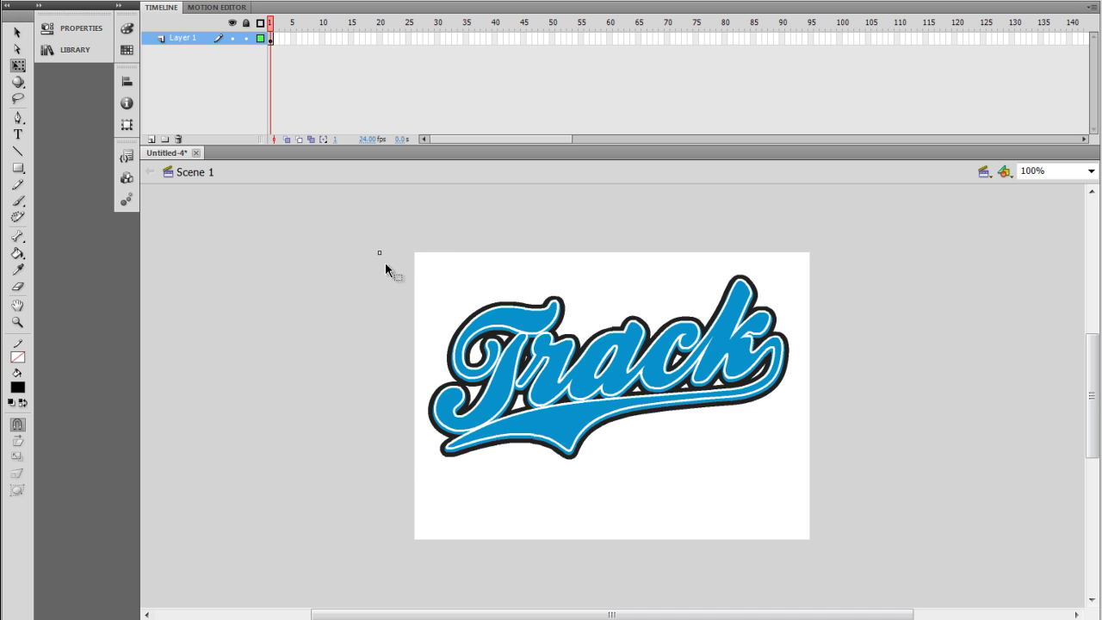
Step: Break the Track logo apart into shapes and fill it white
{"action": "left_click_drag", "start_coordinate": [379, 253], "coordinate": [894, 522]}
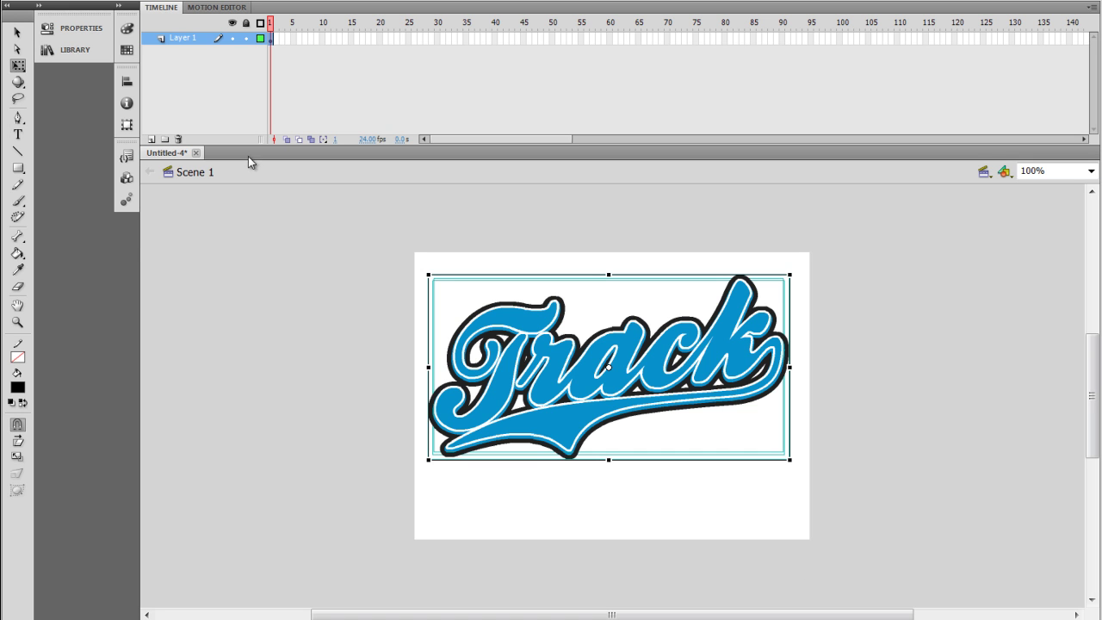
{"action": "left_click", "coordinate": [164, 1]}
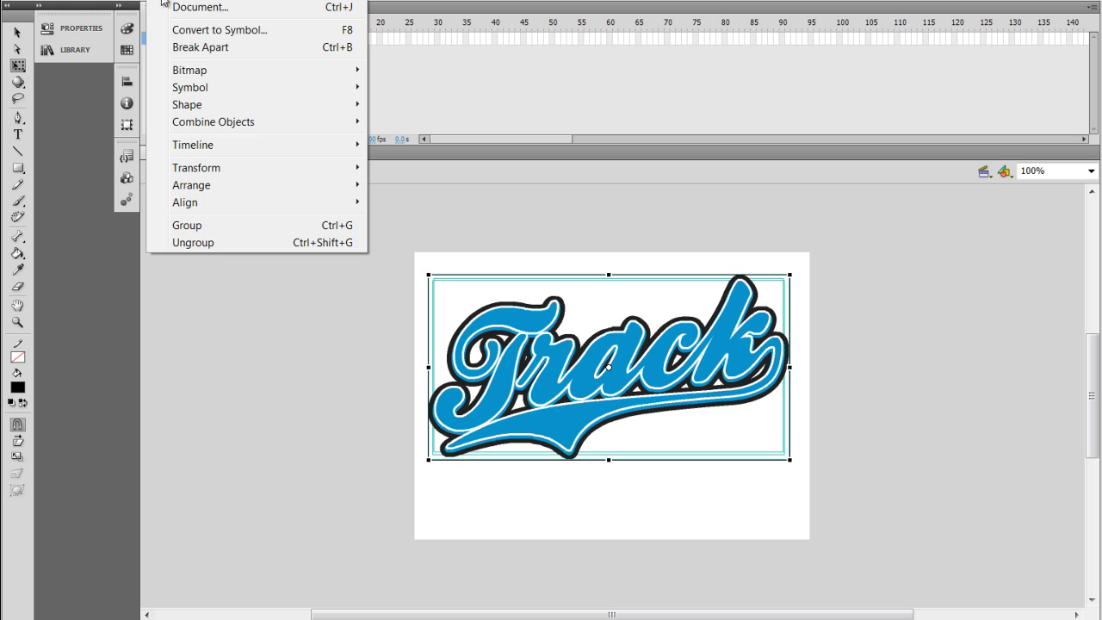
{"action": "left_click", "coordinate": [184, 48]}
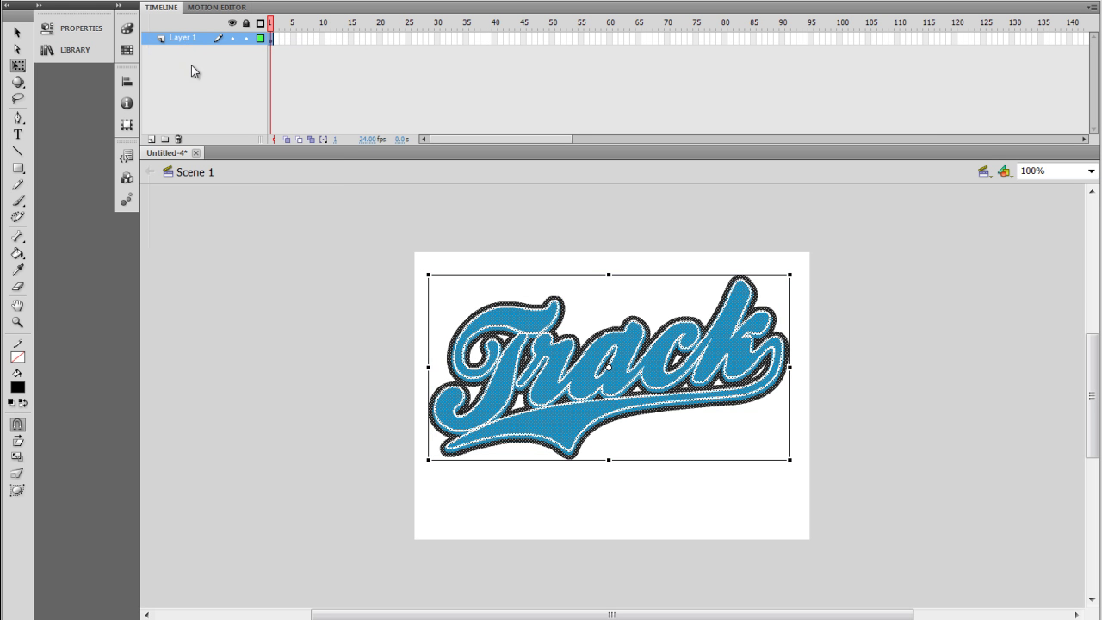
{"action": "left_click", "coordinate": [126, 51]}
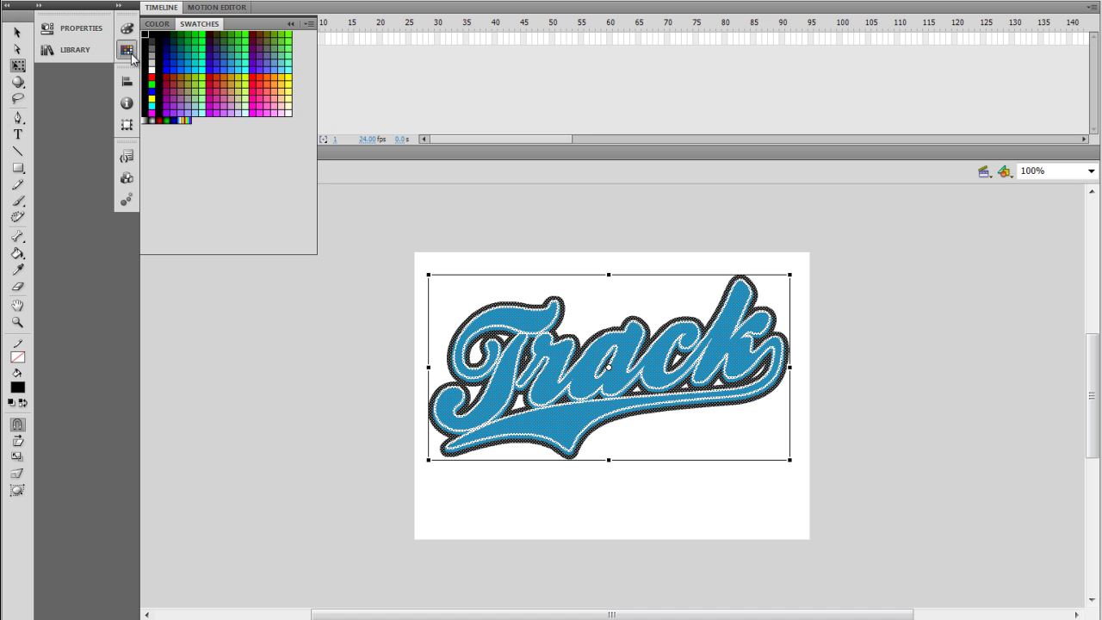
{"action": "left_click", "coordinate": [153, 70]}
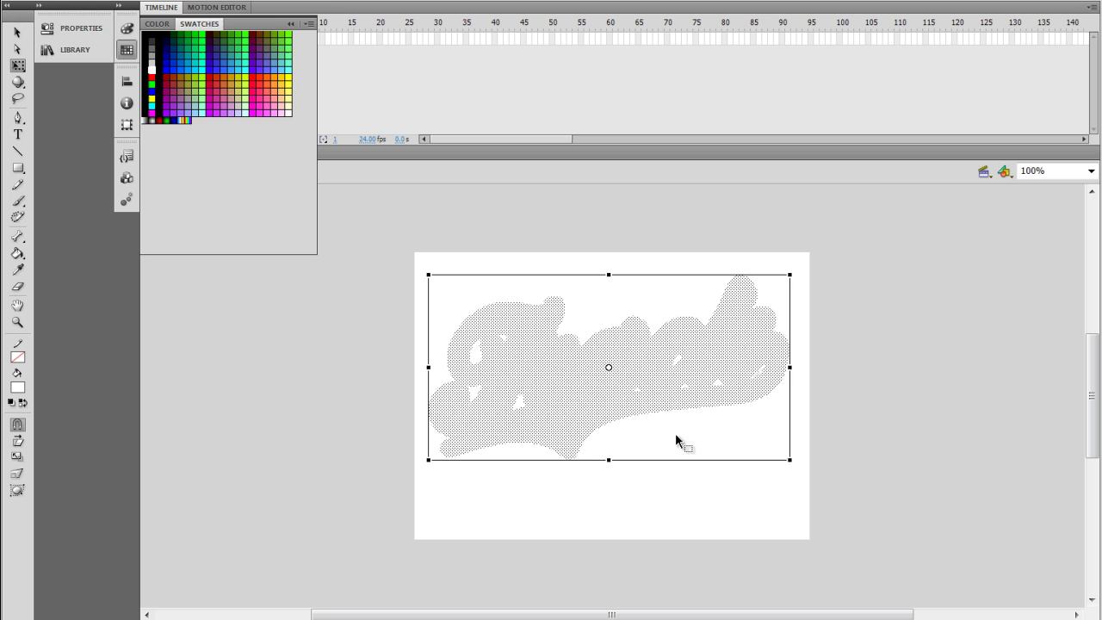
{"action": "left_click", "coordinate": [306, 328]}
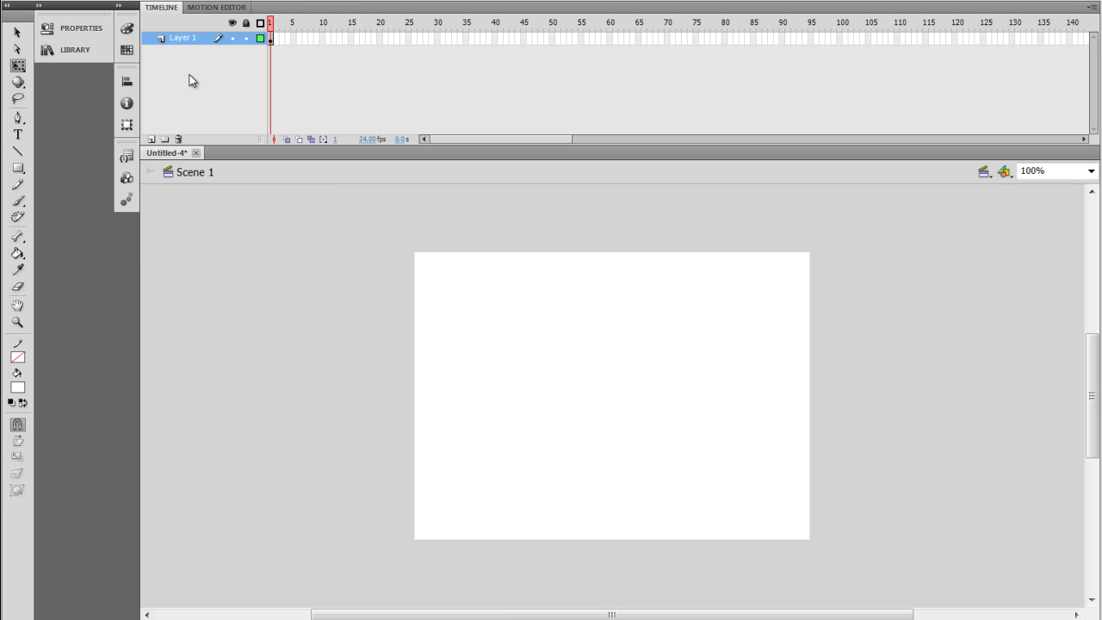
Step: Add Layer 2 and paste the Track logo in place, slightly adjusting its size
{"action": "right_click", "coordinate": [180, 39]}
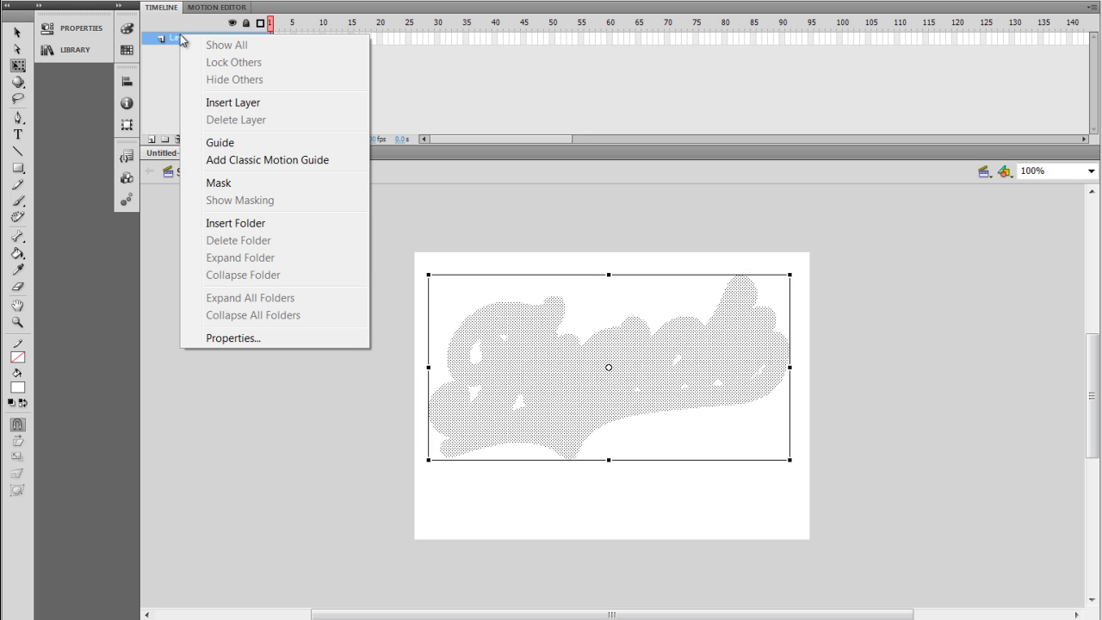
{"action": "left_click", "coordinate": [222, 106]}
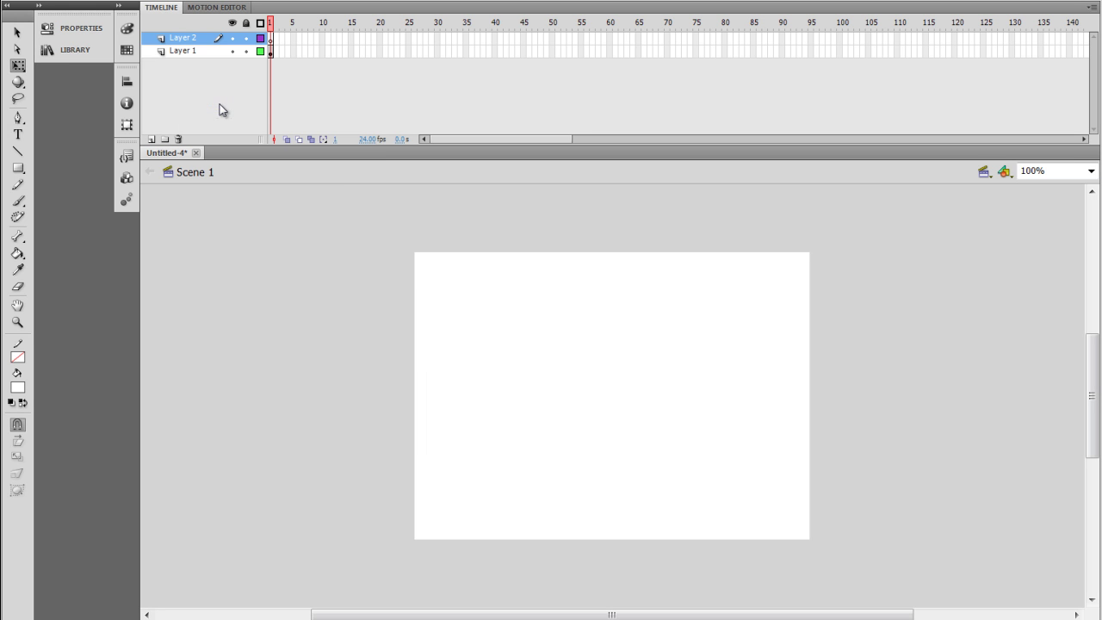
{"action": "left_click", "coordinate": [82, 2]}
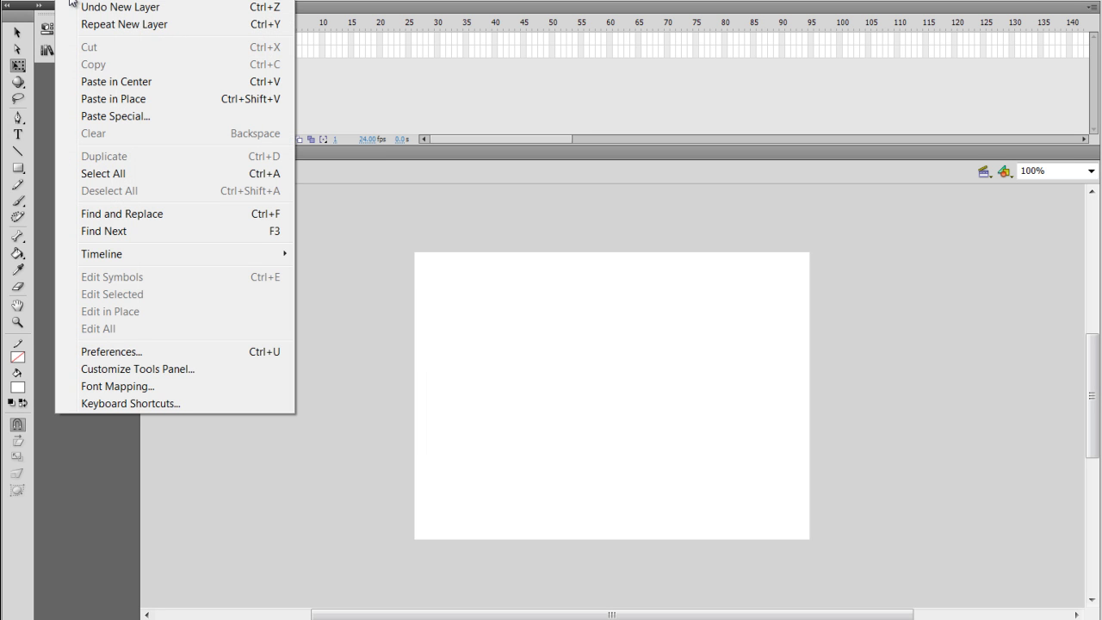
{"action": "left_click", "coordinate": [131, 101]}
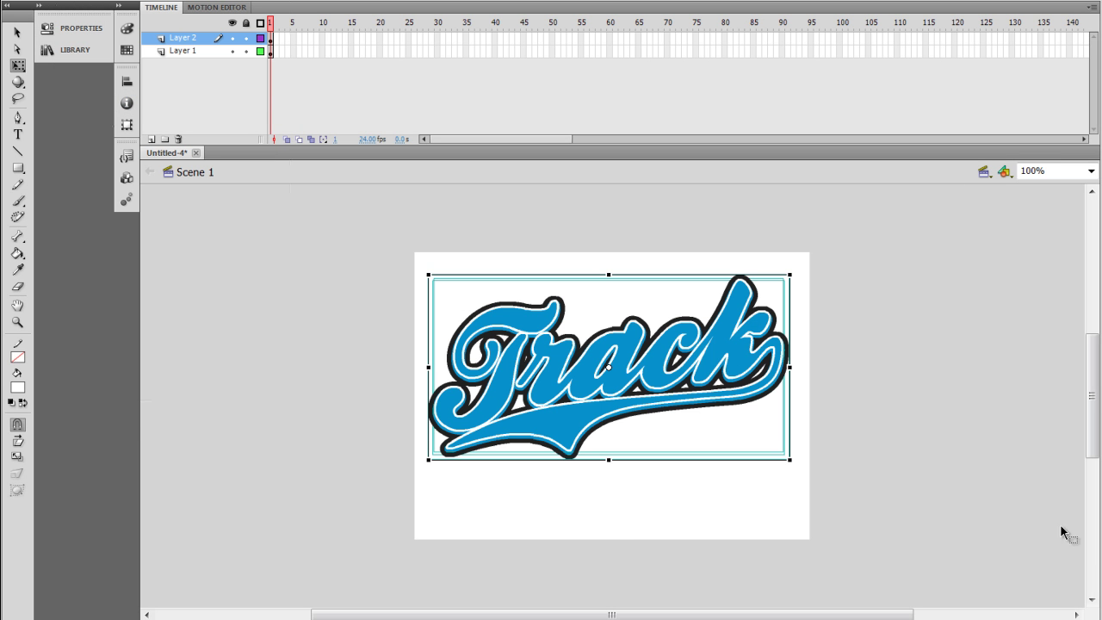
{"action": "left_click", "coordinate": [974, 369]}
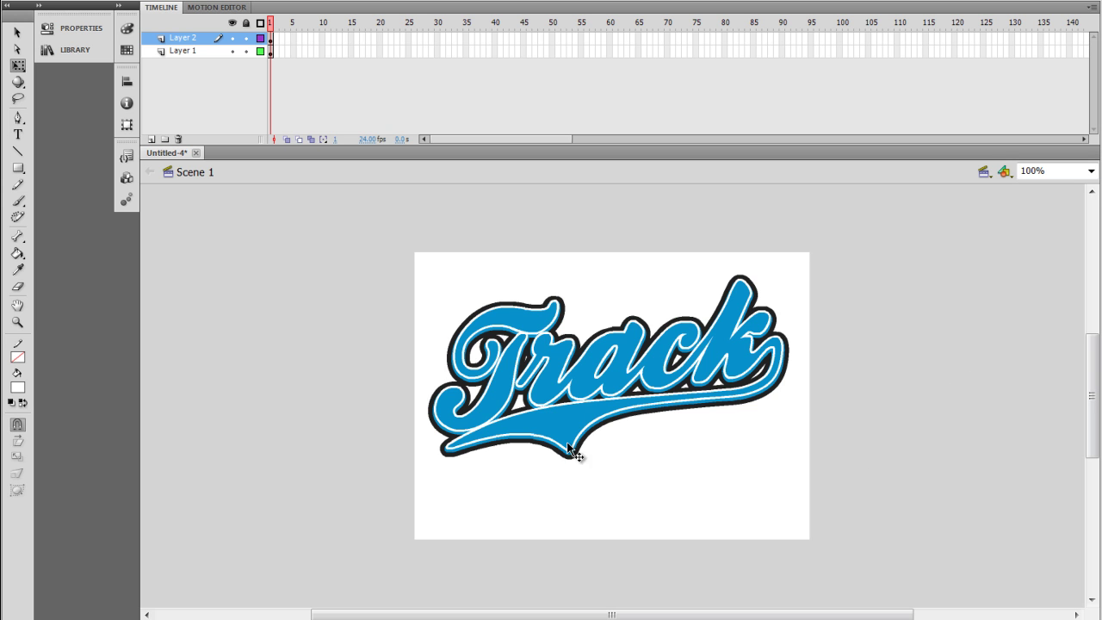
{"action": "left_click", "coordinate": [578, 391]}
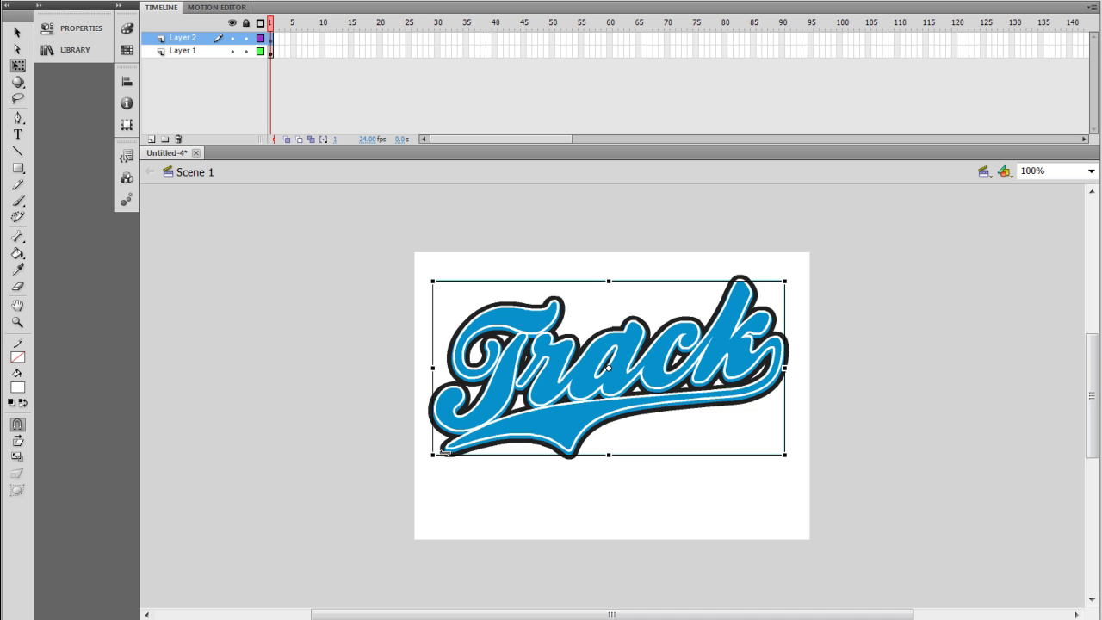
{"action": "left_click_drag", "start_coordinate": [452, 449], "coordinate": [450, 447]}
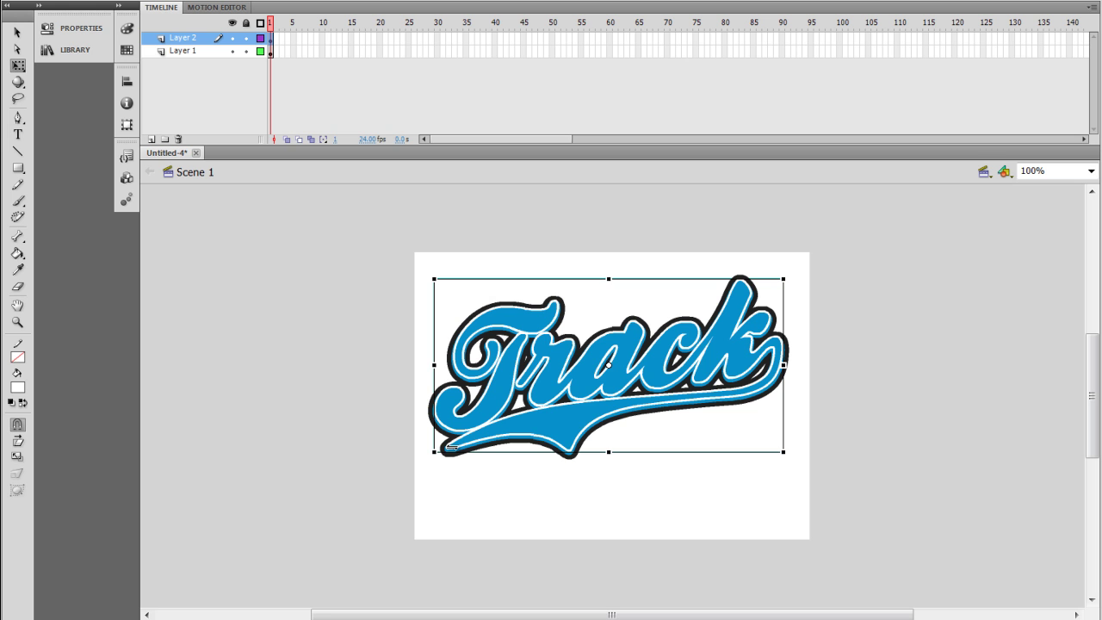
{"action": "left_click", "coordinate": [451, 449]}
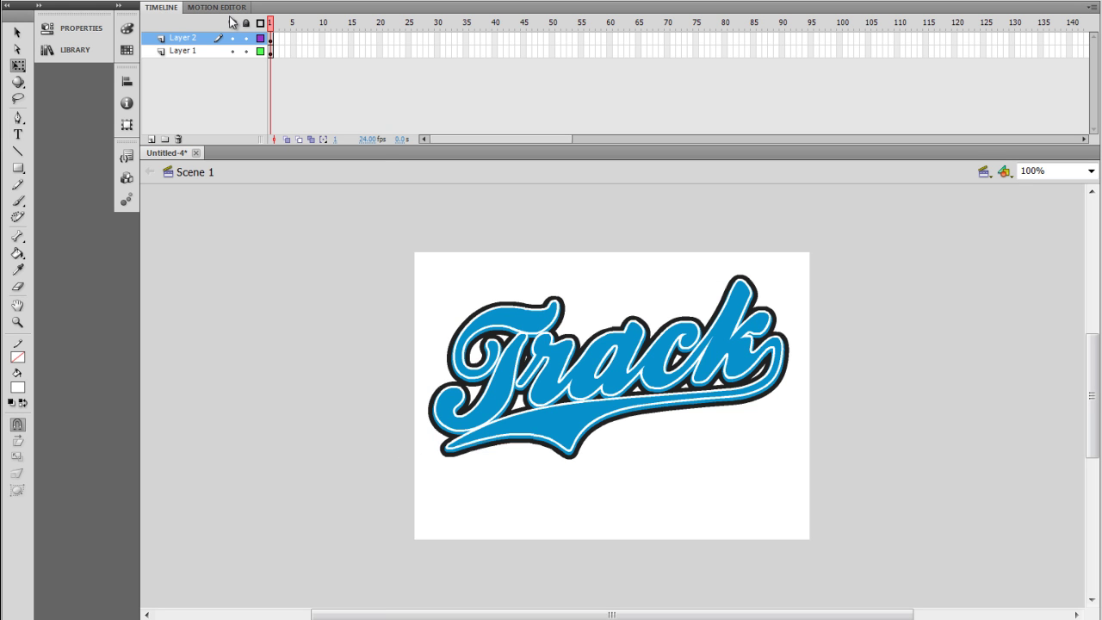
Step: Add Layer 3 and paste another copy of the logo in place
{"action": "right_click", "coordinate": [200, 39]}
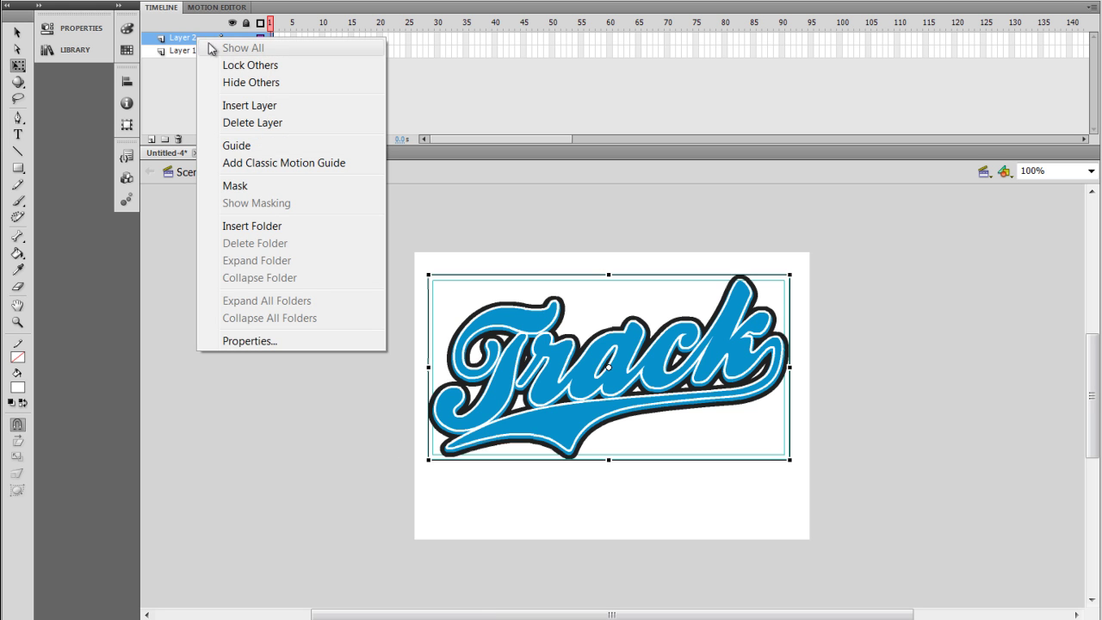
{"action": "left_click", "coordinate": [260, 106]}
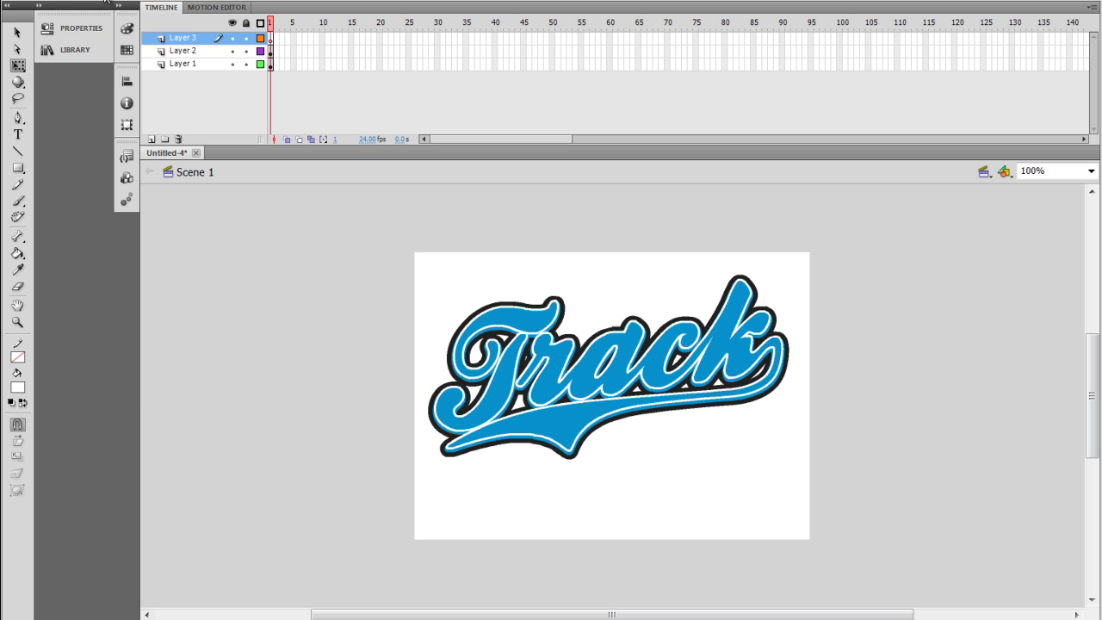
{"action": "left_click", "coordinate": [75, 2]}
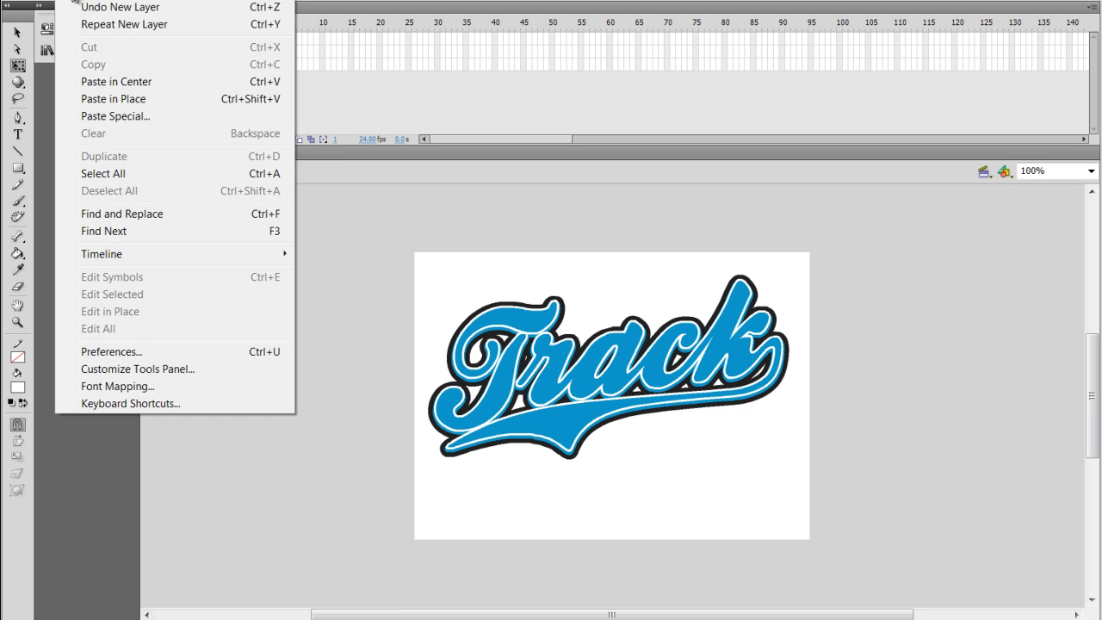
{"action": "left_click", "coordinate": [114, 103]}
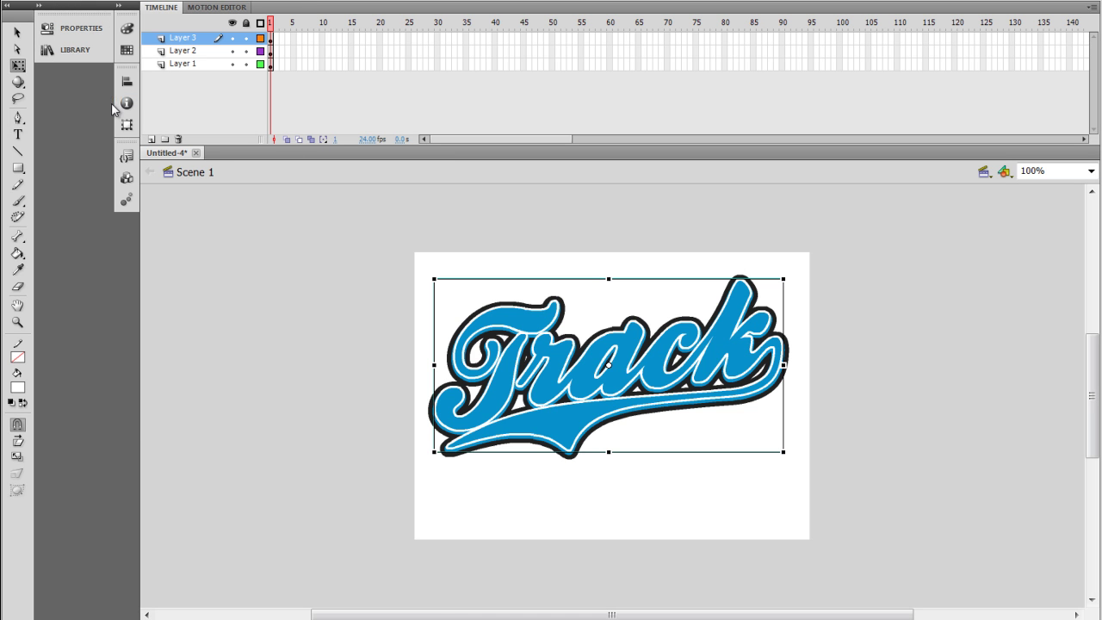
{"action": "left_click", "coordinate": [455, 467]}
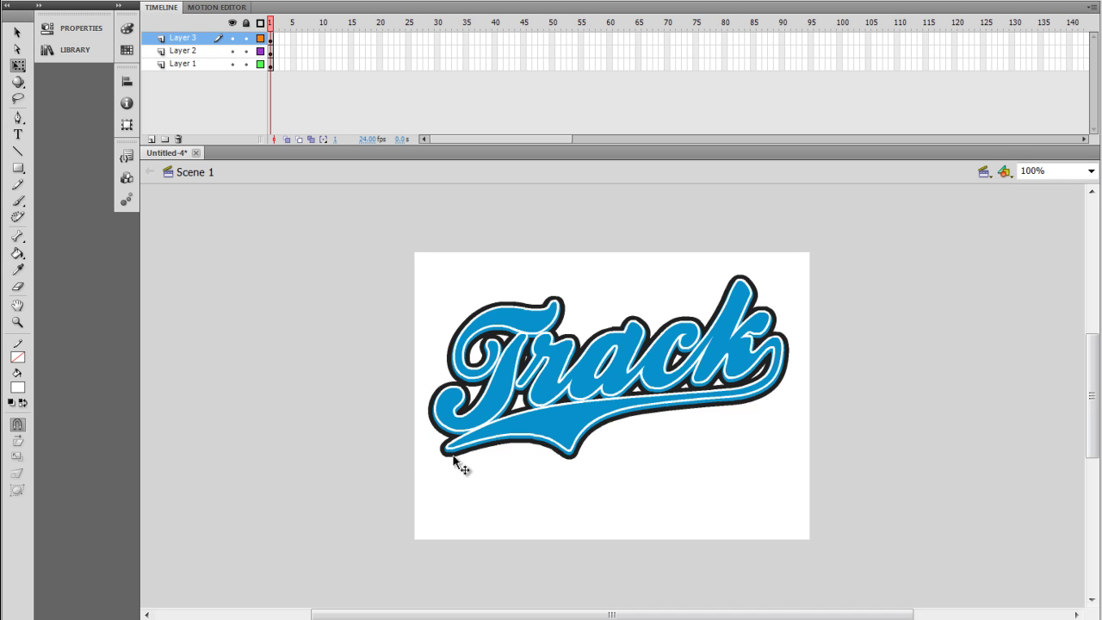
Step: Delete the black outline from the logo copy on Layer 2
{"action": "left_click", "coordinate": [454, 455]}
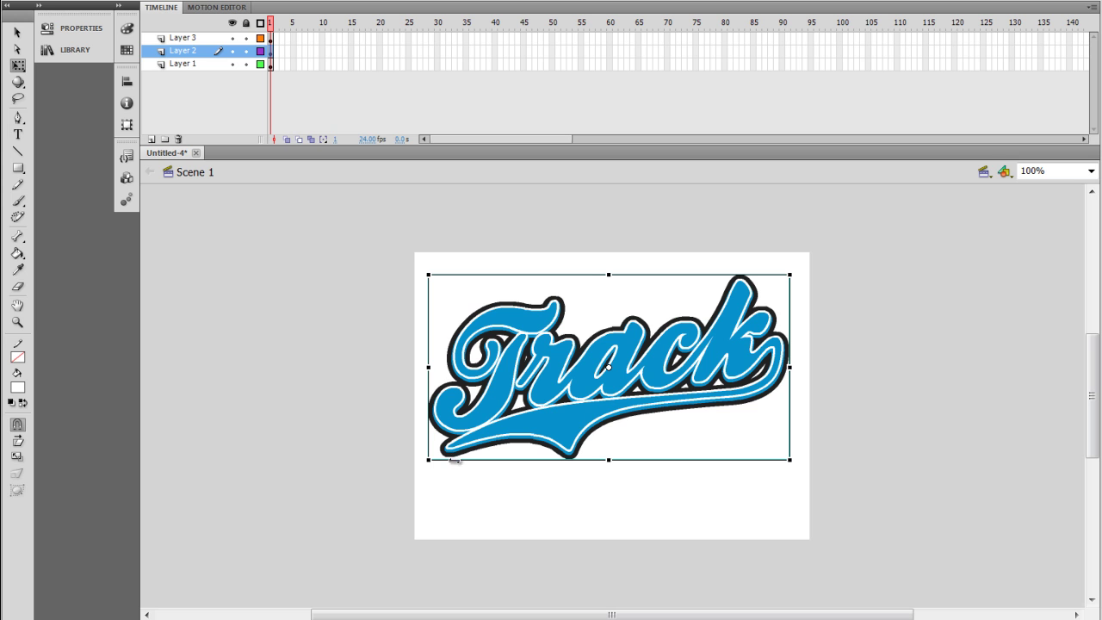
{"action": "left_click", "coordinate": [197, 64]}
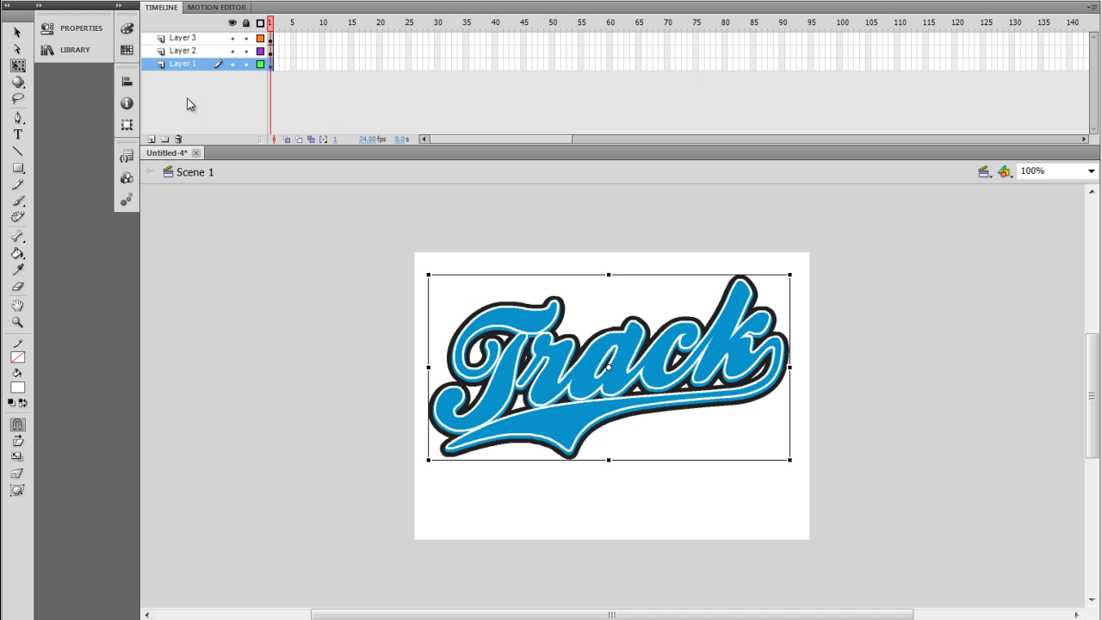
{"action": "left_click", "coordinate": [204, 52]}
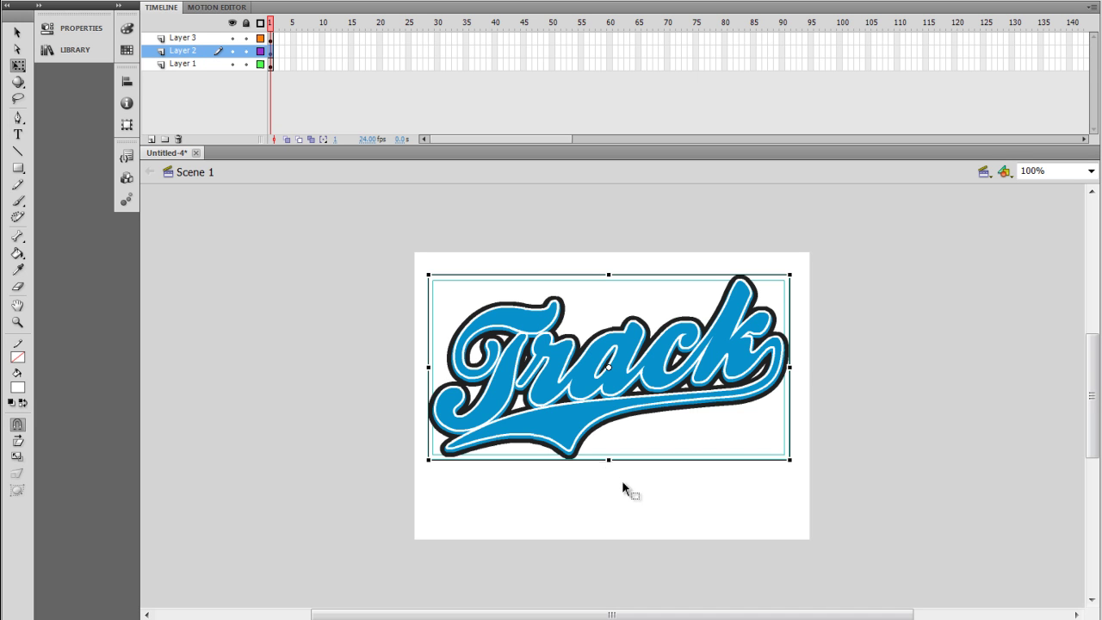
{"action": "left_click", "coordinate": [614, 520]}
{"action": "left_click", "coordinate": [579, 458]}
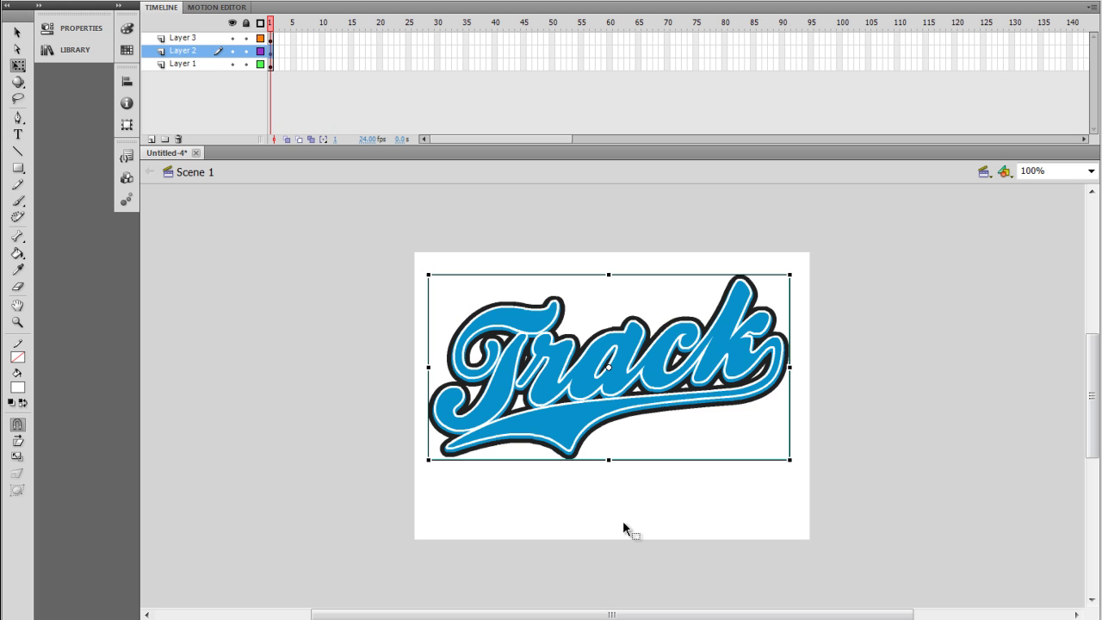
{"action": "key", "text": "Delete"}
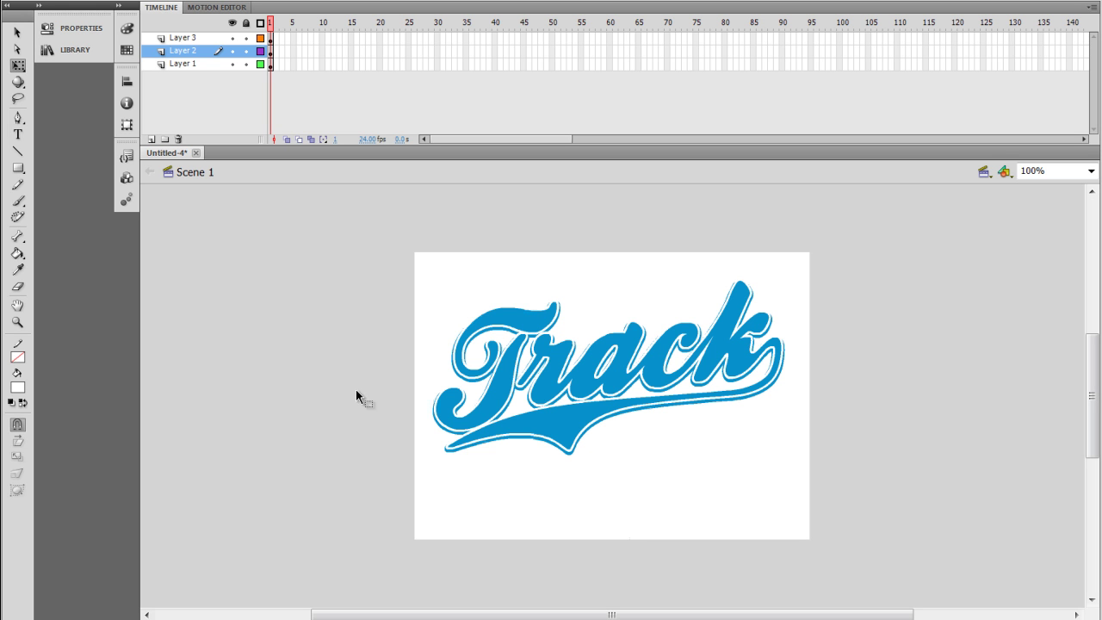
Step: Add Layer 4 at the top and paste the black-outlined logo in place
{"action": "left_click", "coordinate": [173, 39]}
{"action": "right_click", "coordinate": [191, 39]}
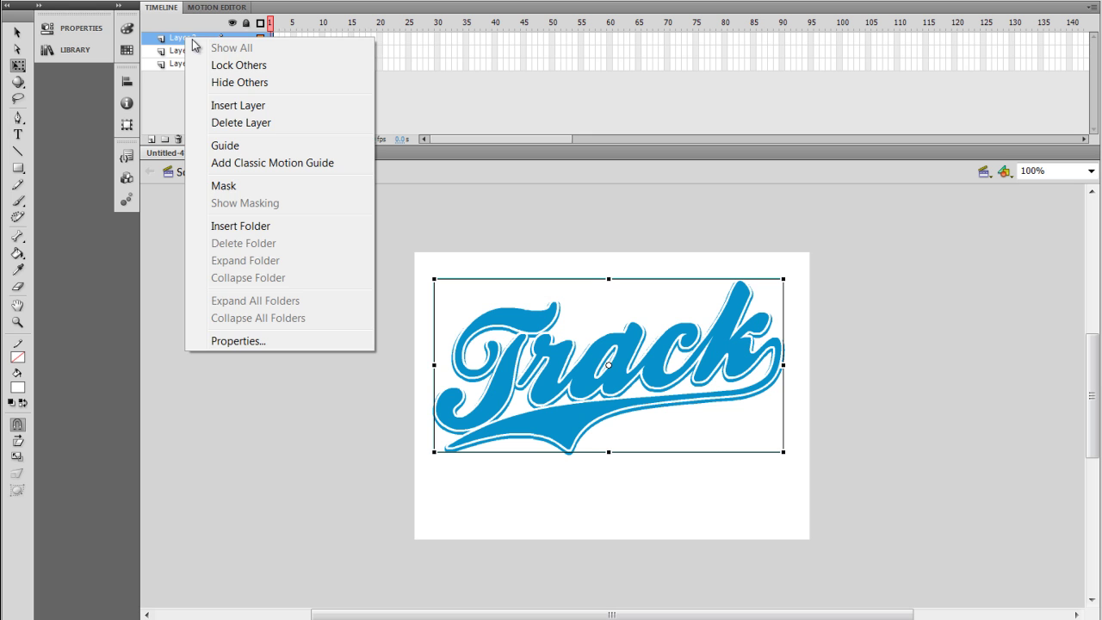
{"action": "left_click", "coordinate": [257, 107]}
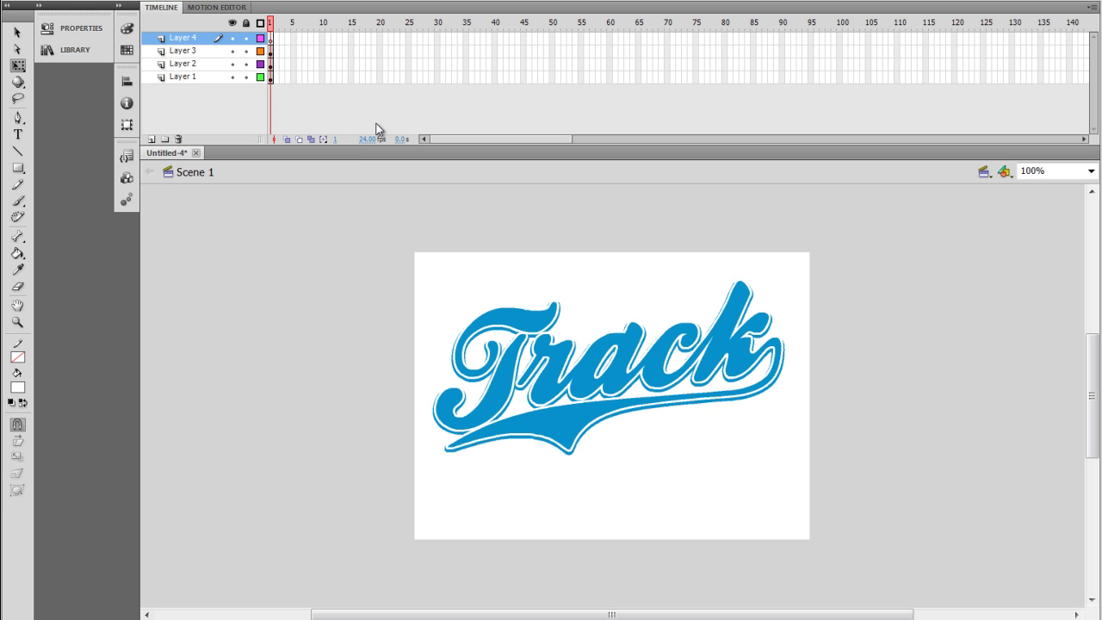
{"action": "left_click", "coordinate": [76, 2]}
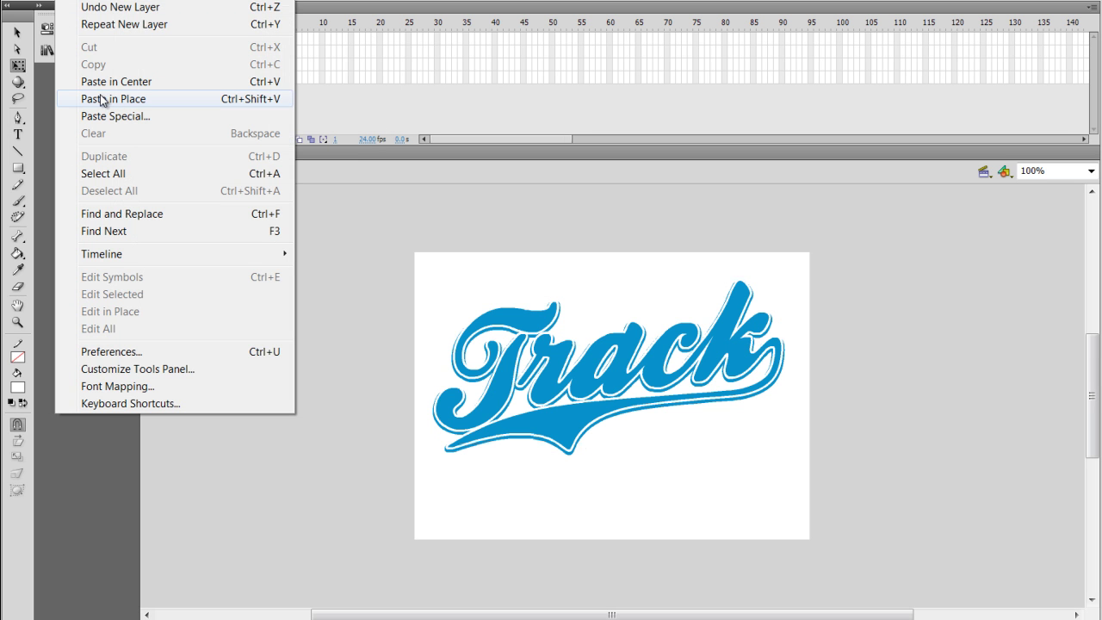
{"action": "left_click", "coordinate": [101, 99]}
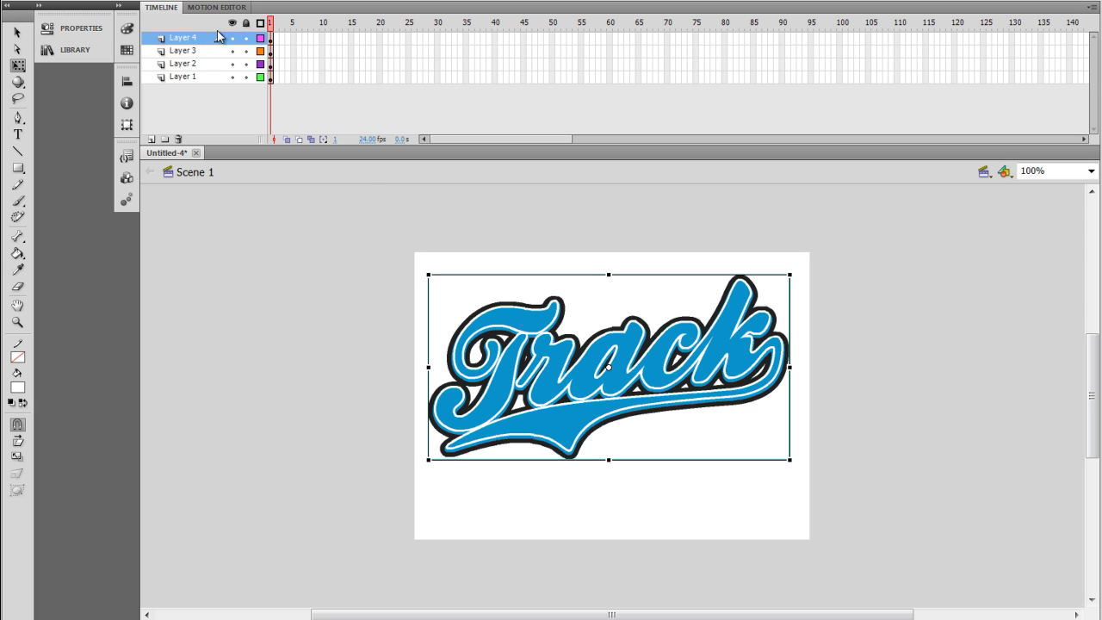
Step: Convert the logo copies on Layer 4 and Layer 3 into movie clip symbols
{"action": "left_click", "coordinate": [176, 0]}
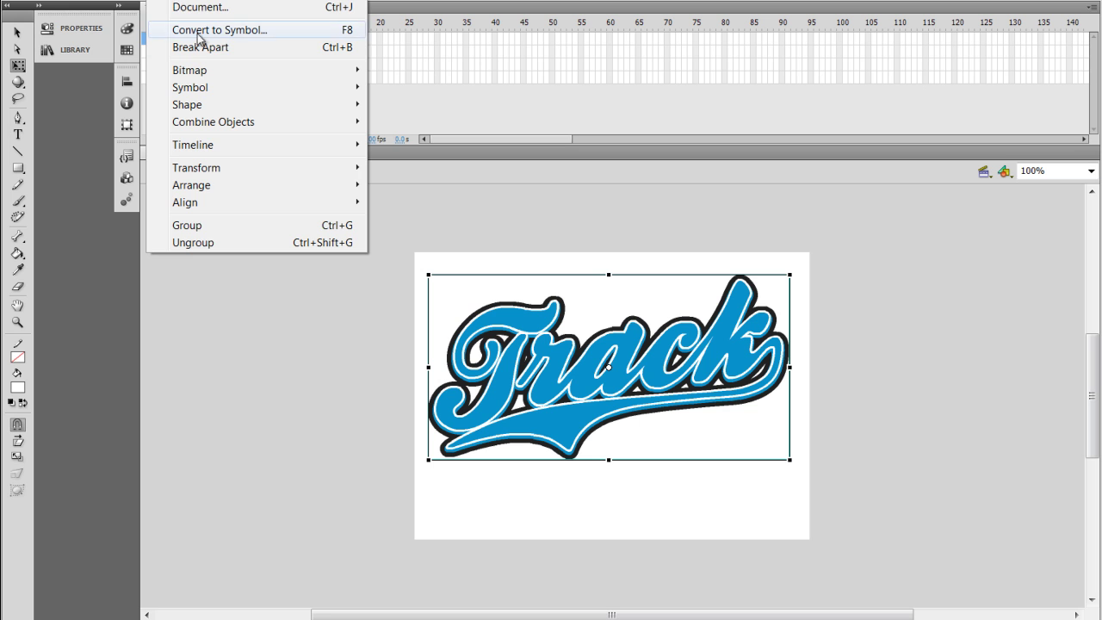
{"action": "left_click", "coordinate": [185, 31]}
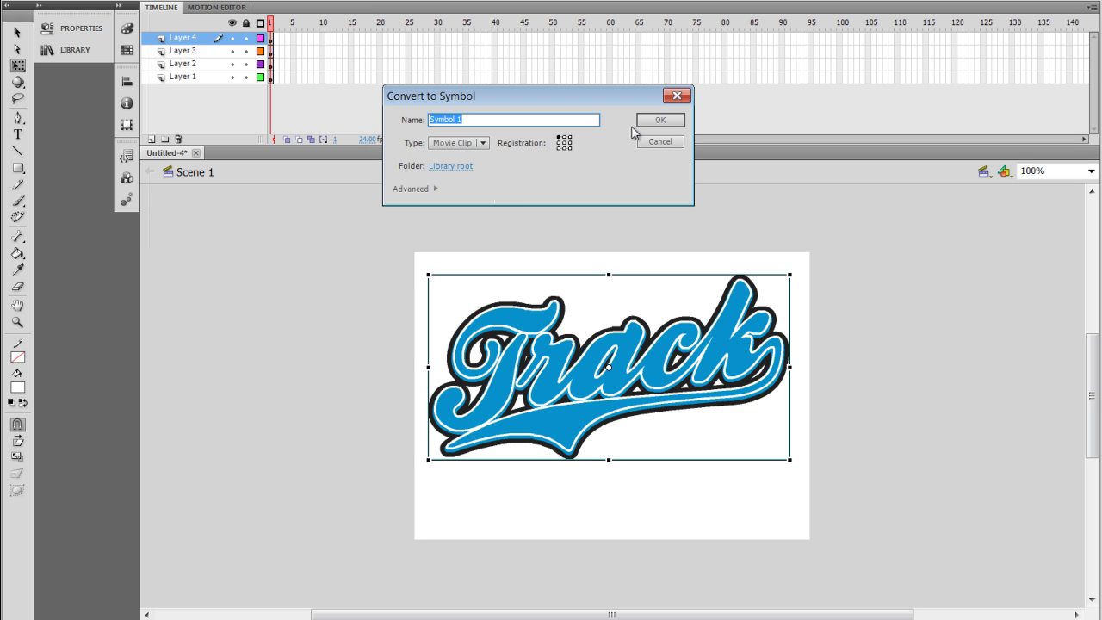
{"action": "left_click", "coordinate": [665, 123]}
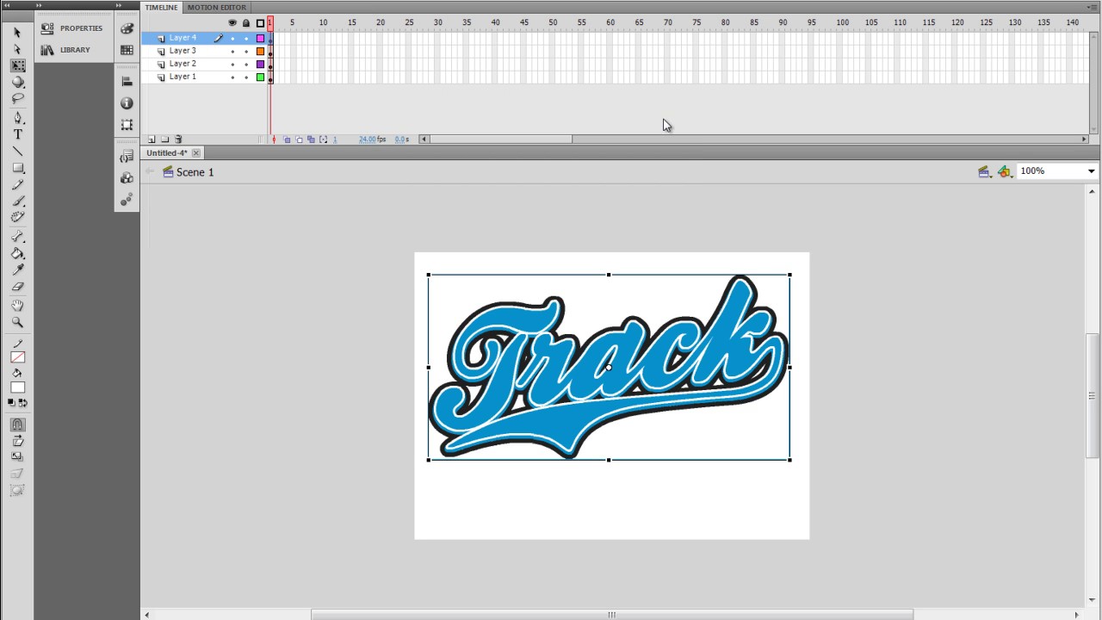
{"action": "left_click", "coordinate": [199, 52]}
{"action": "left_click", "coordinate": [164, 0]}
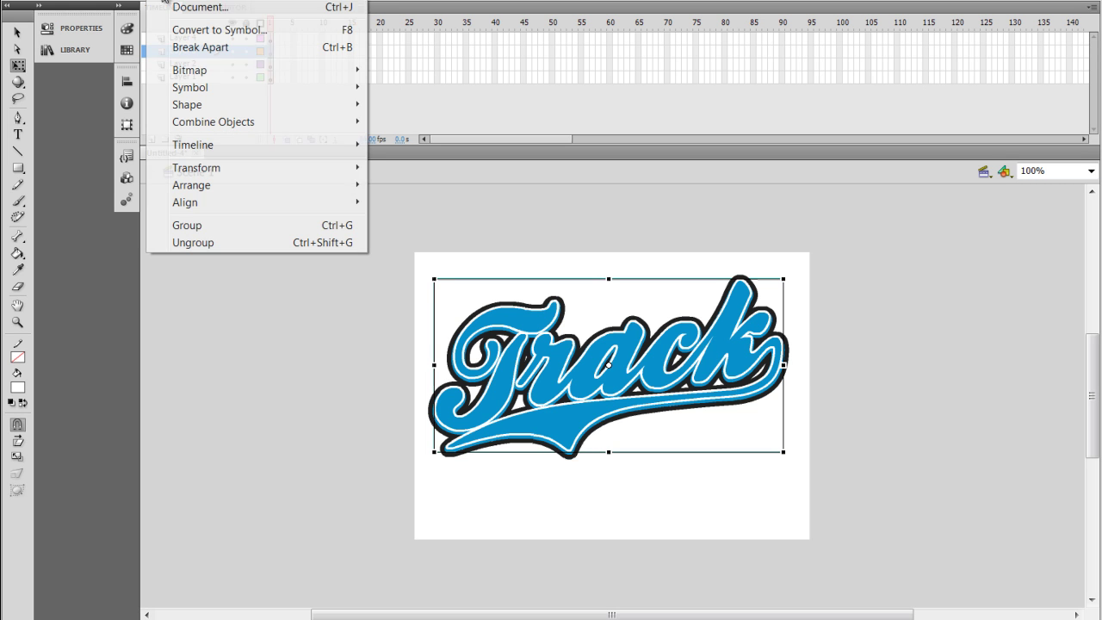
{"action": "left_click", "coordinate": [190, 29]}
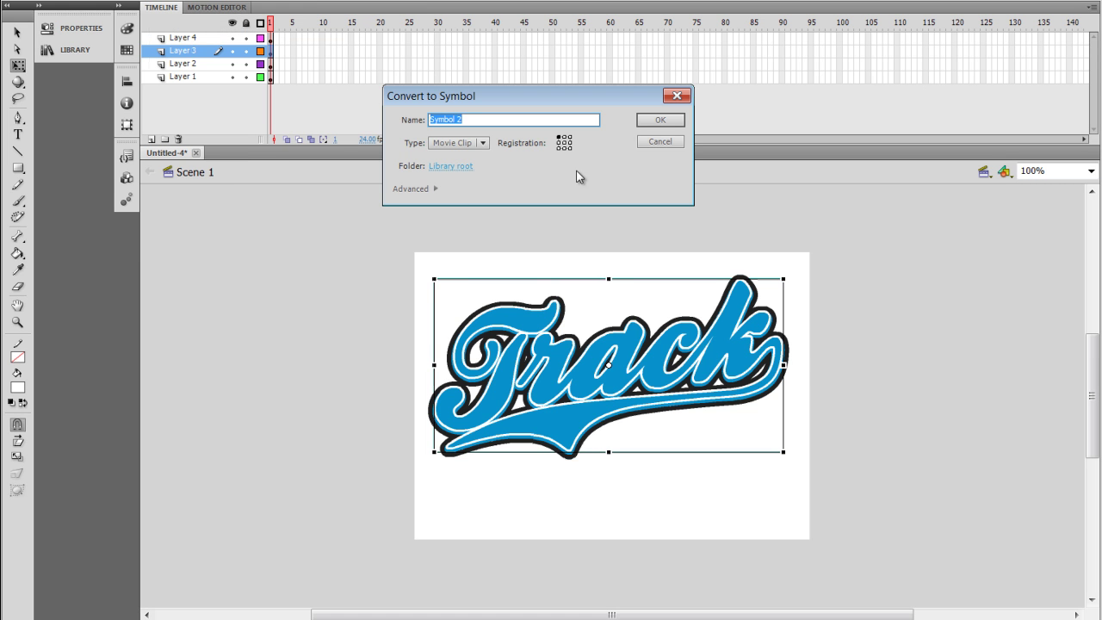
{"action": "left_click", "coordinate": [660, 119]}
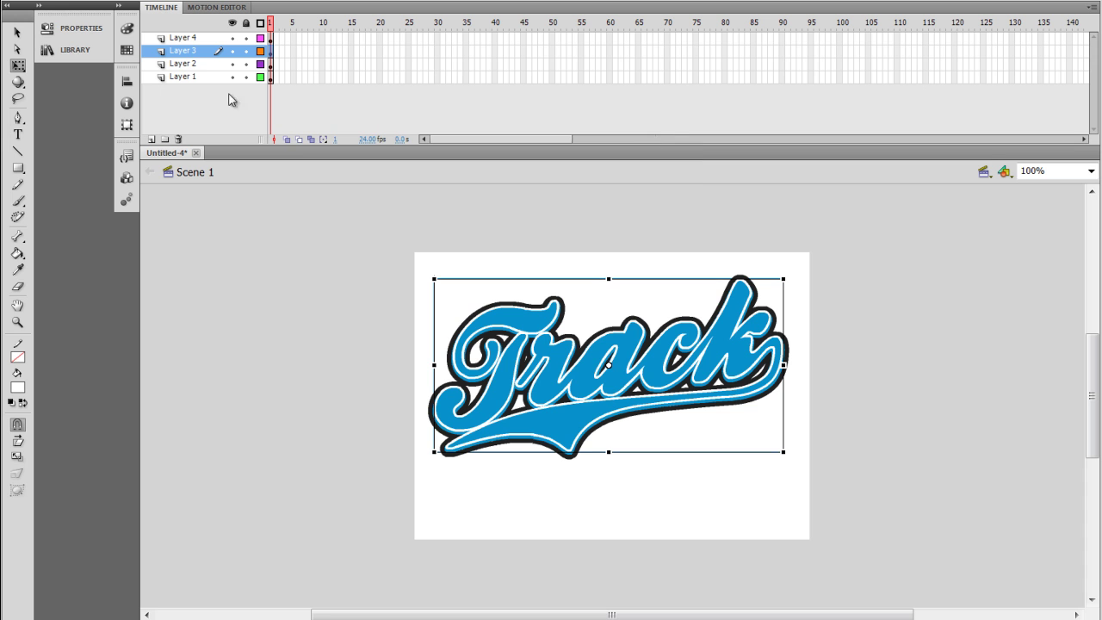
Step: Convert the Layer 2 and Layer 1 artwork into movie clips Symbol 3 and Symbol 4
{"action": "left_click", "coordinate": [204, 63]}
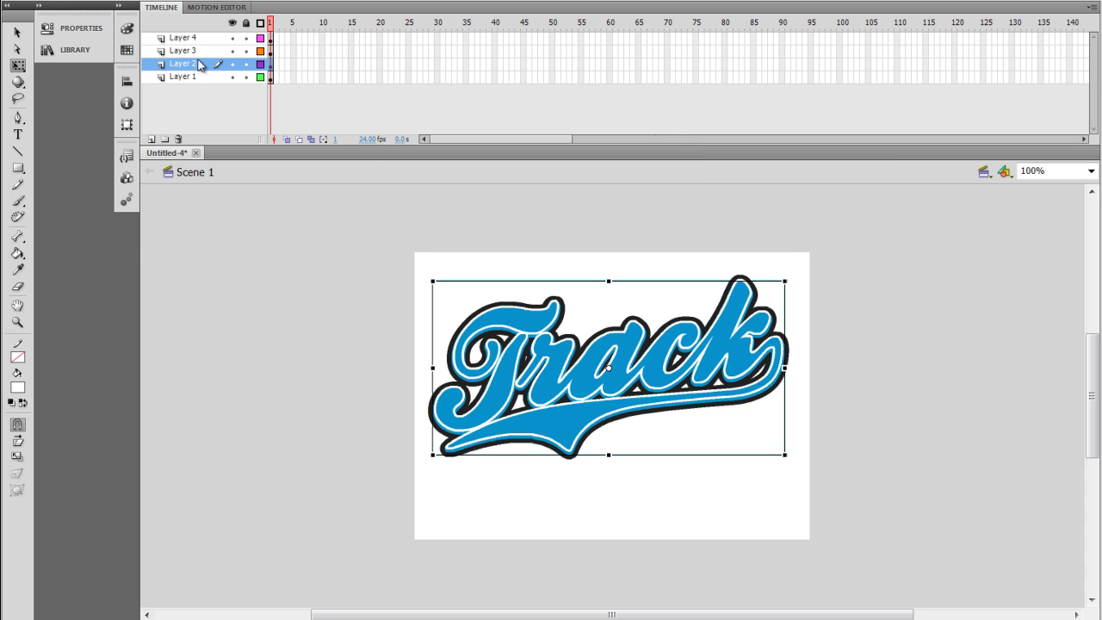
{"action": "left_click", "coordinate": [162, 6]}
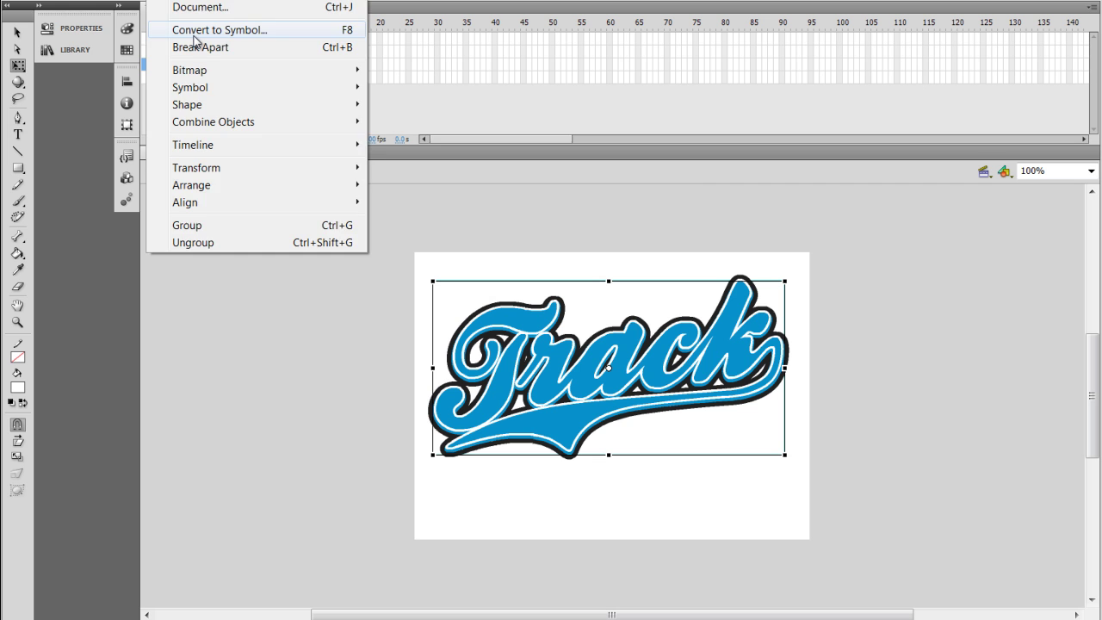
{"action": "left_click", "coordinate": [203, 31]}
{"action": "left_click", "coordinate": [660, 125]}
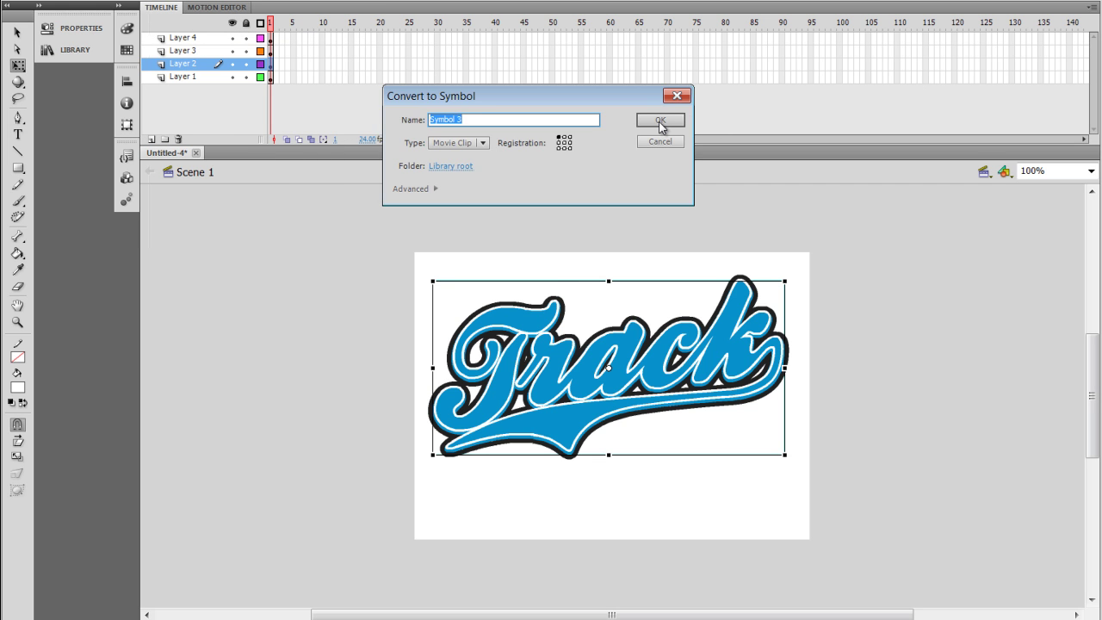
{"action": "left_click", "coordinate": [190, 78]}
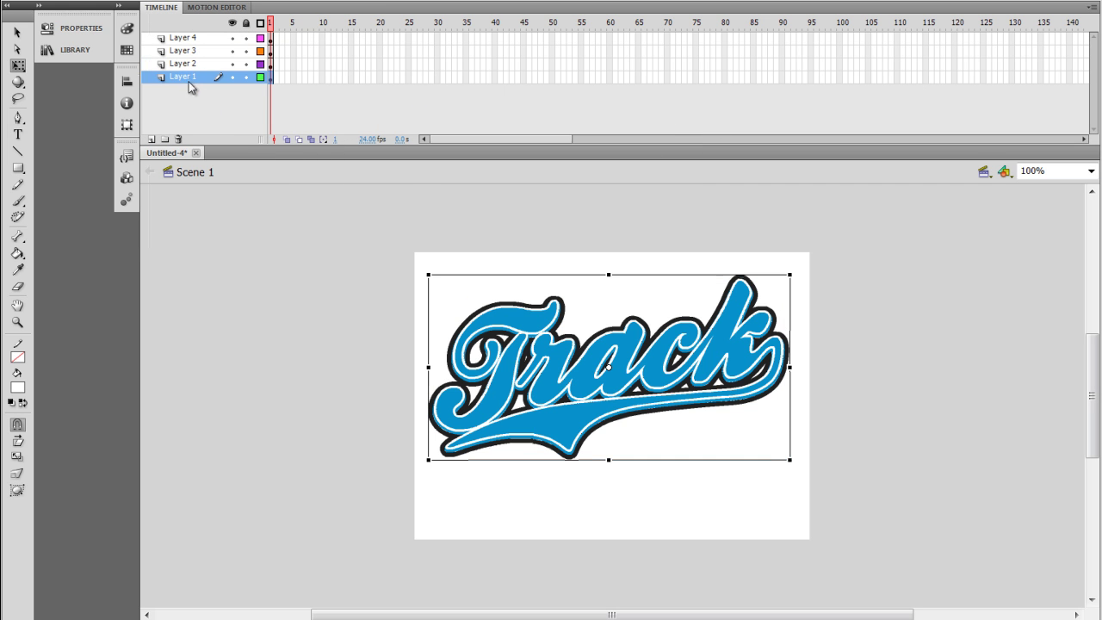
{"action": "left_click", "coordinate": [166, 2]}
{"action": "left_click", "coordinate": [182, 31]}
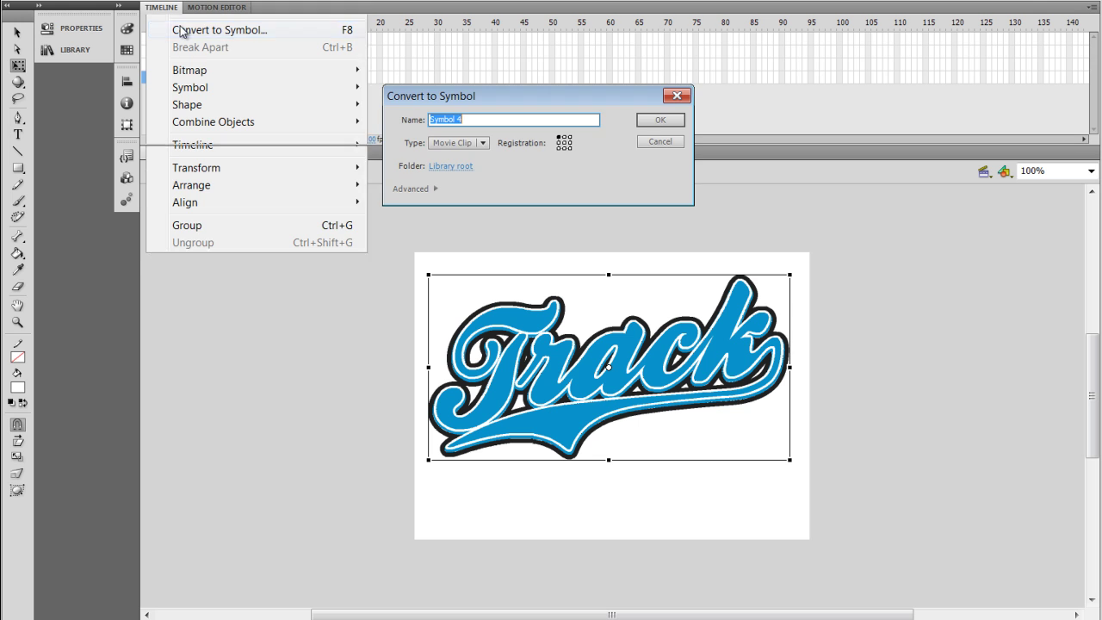
{"action": "left_click", "coordinate": [660, 120]}
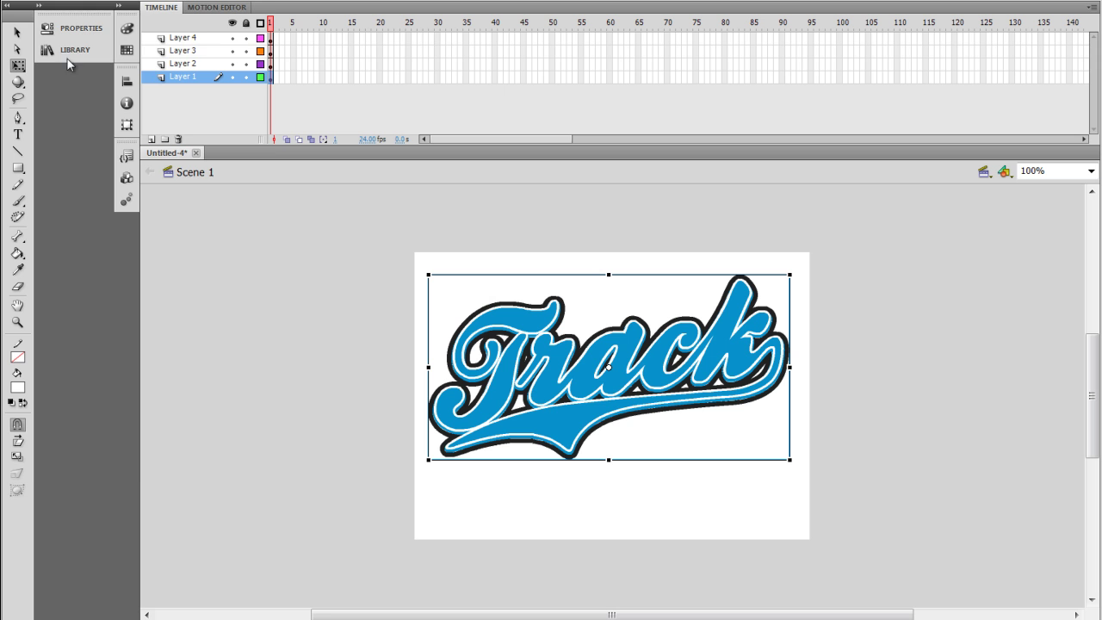
Step: Save the Flash file as tracktail1 in the clipart folder, then publish its SWF
{"action": "left_click", "coordinate": [45, 1]}
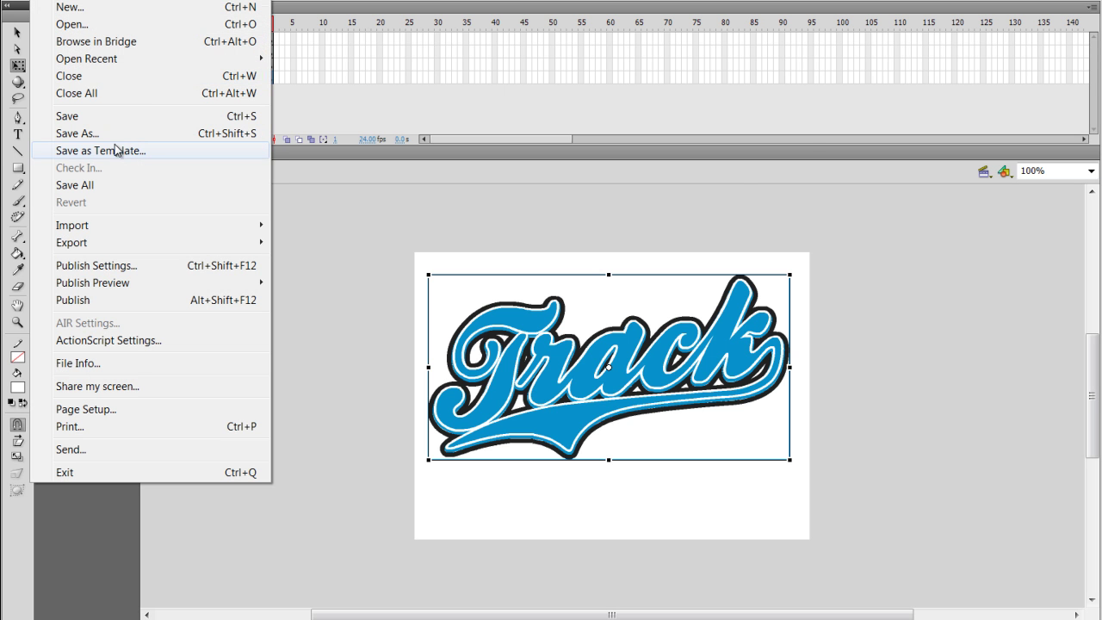
{"action": "left_click", "coordinate": [115, 135]}
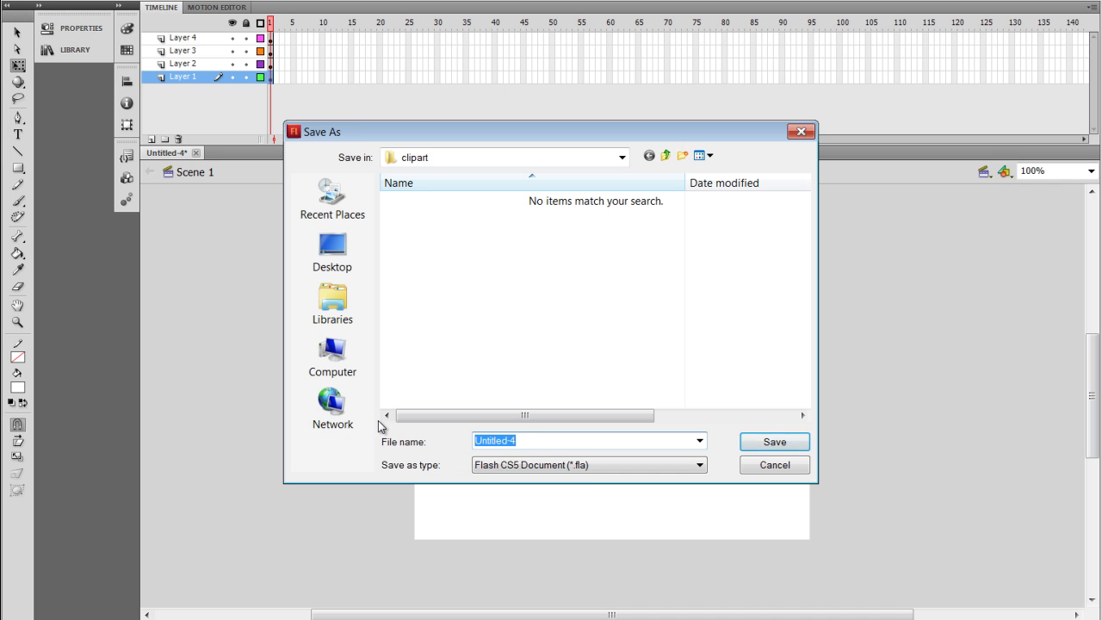
{"action": "type", "text": "track"}
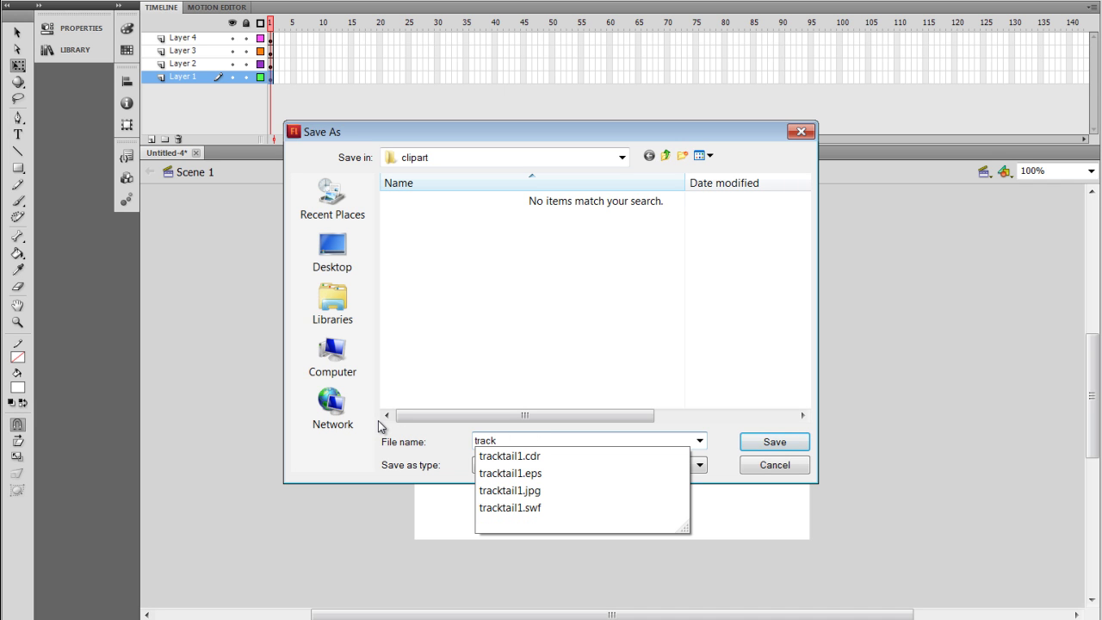
{"action": "type", "text": "tail1"}
{"action": "left_click", "coordinate": [775, 442]}
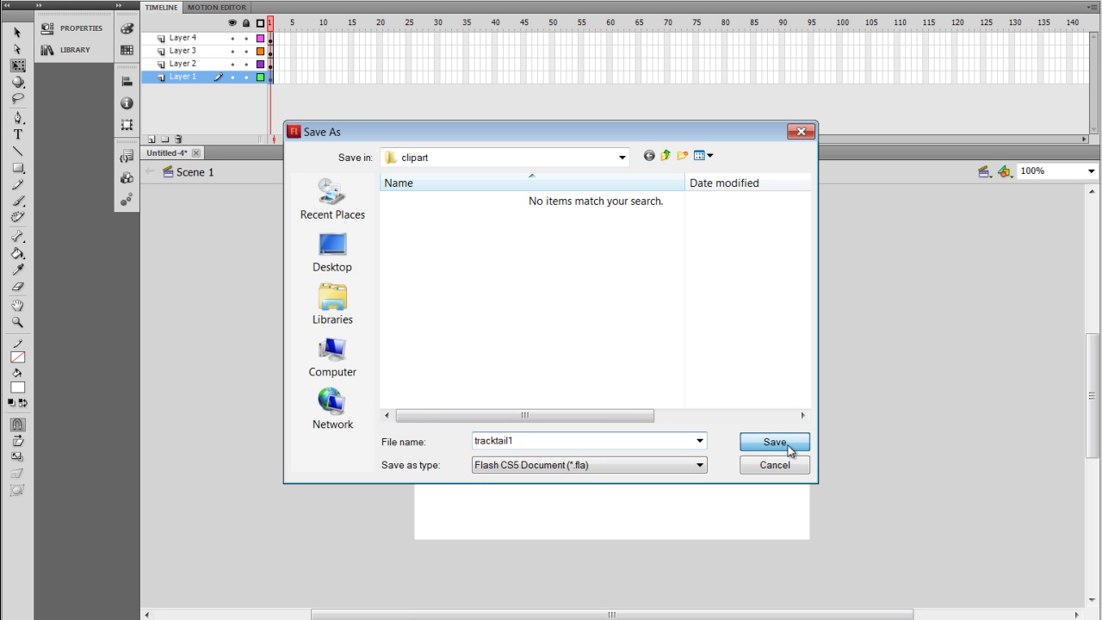
{"action": "left_click", "coordinate": [775, 441]}
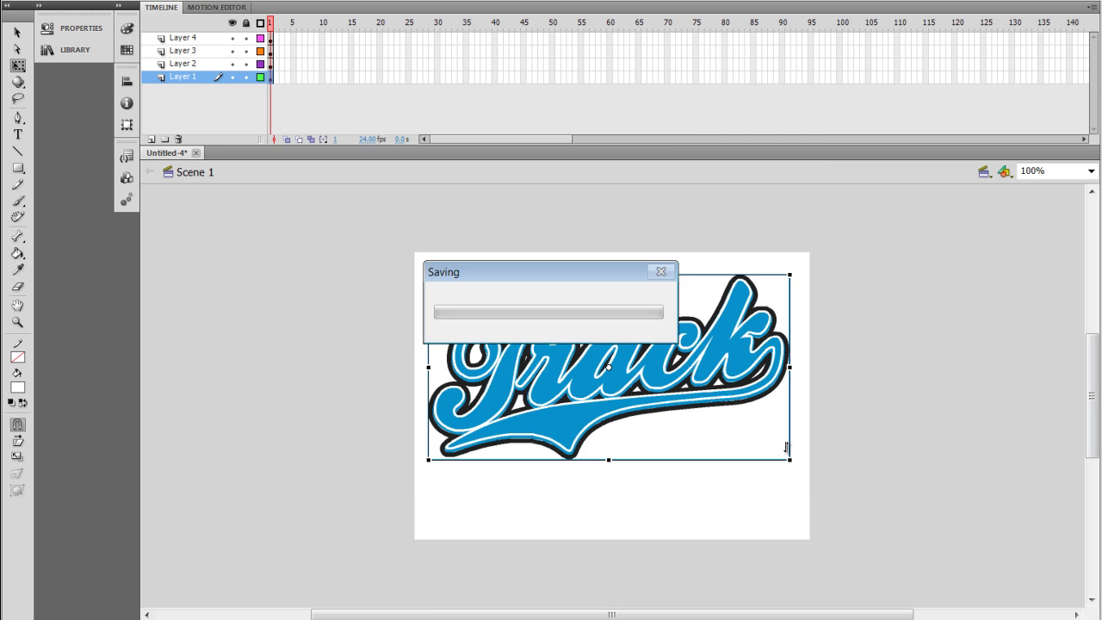
{"action": "left_click", "coordinate": [49, 3]}
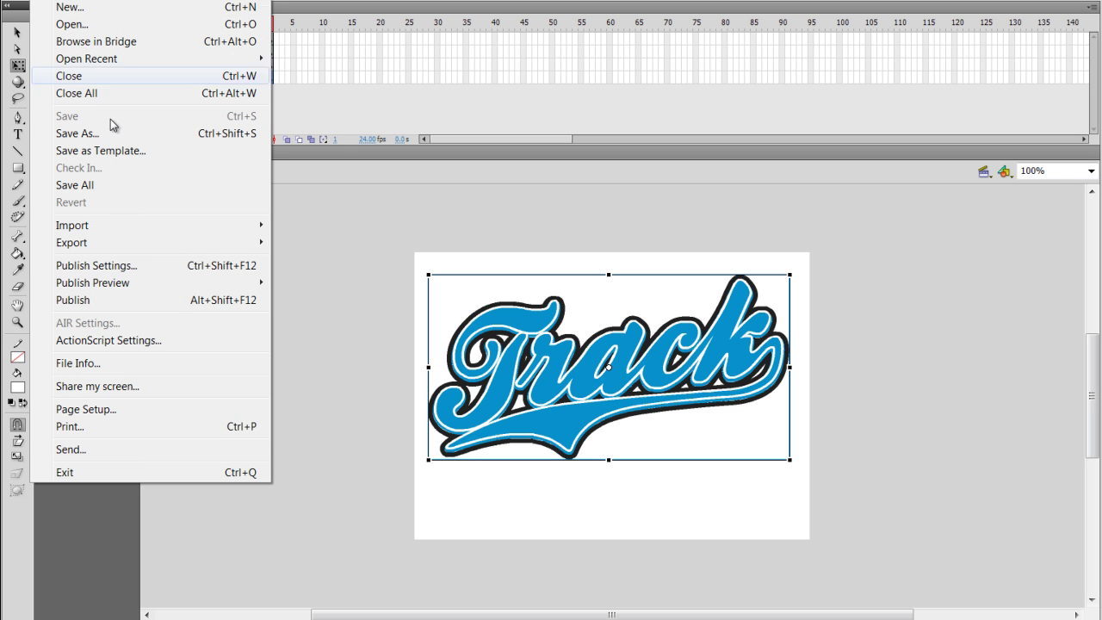
{"action": "left_click", "coordinate": [136, 300]}
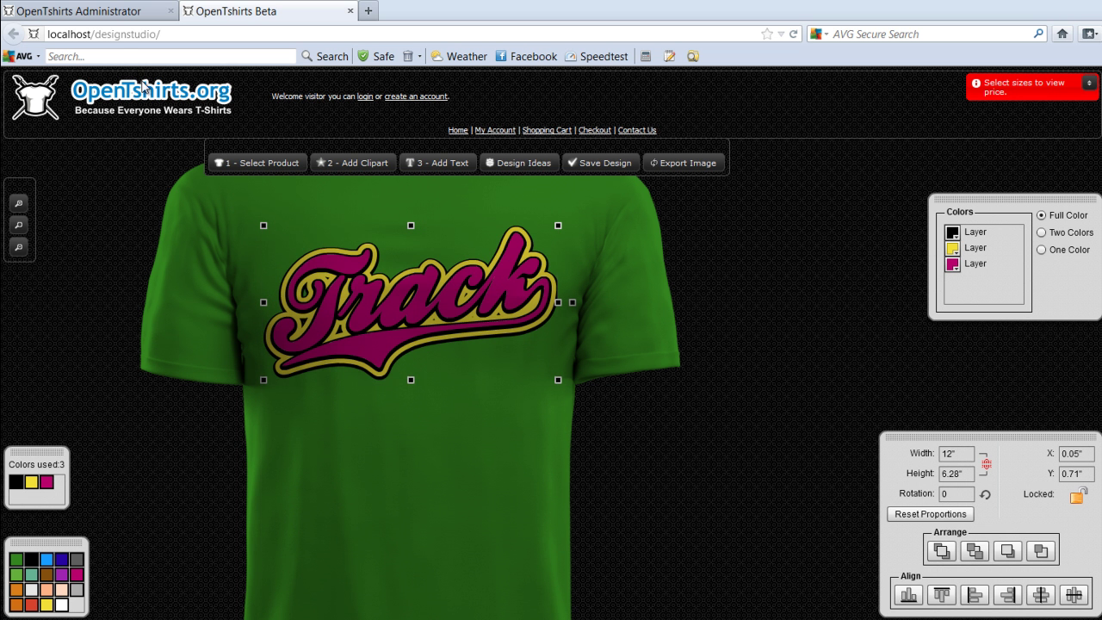
Step: Add a new clipart in the admin Cliparts section, tagged 'track track and field tail'
{"action": "left_click", "coordinate": [110, 15]}
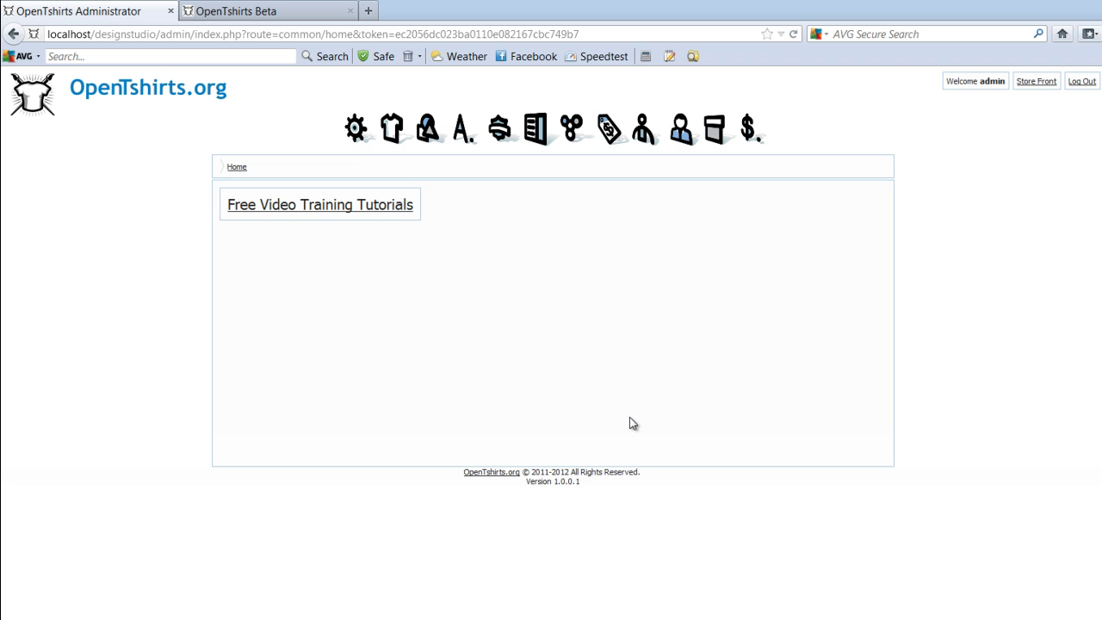
{"action": "left_click", "coordinate": [422, 110]}
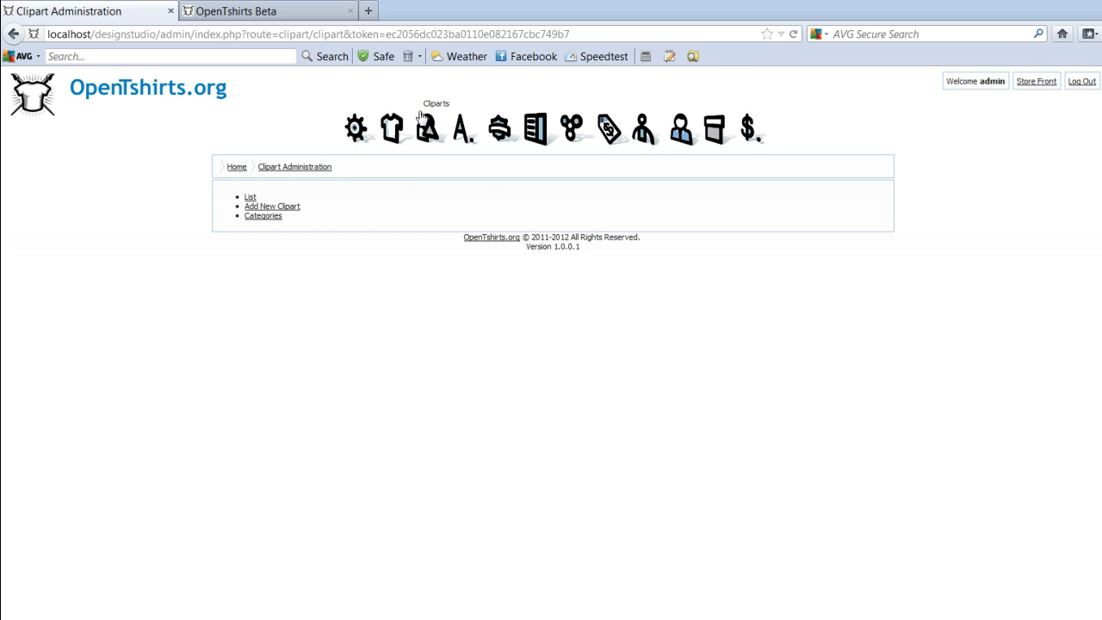
{"action": "left_click", "coordinate": [293, 208]}
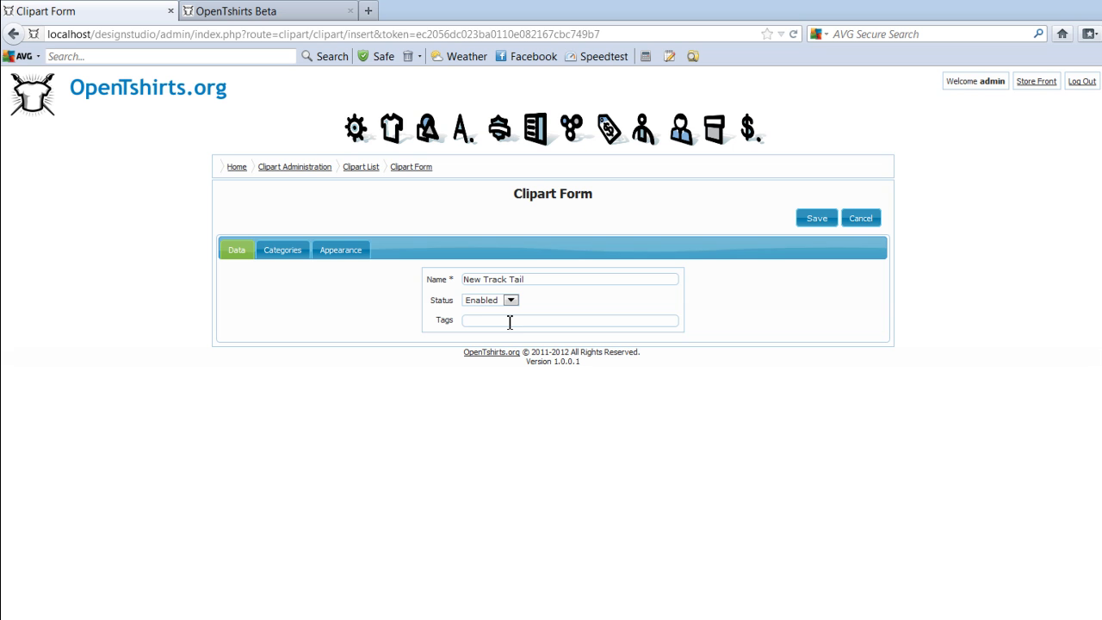
{"action": "left_click", "coordinate": [510, 323]}
{"action": "type", "text": "track"}
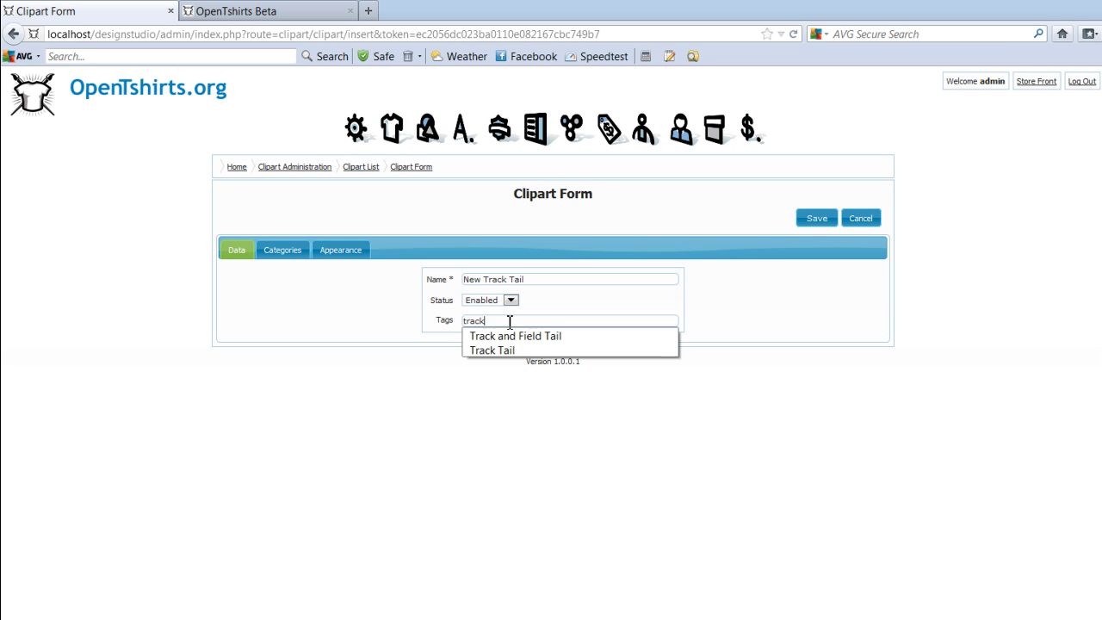
{"action": "type", "text": " track and field tail"}
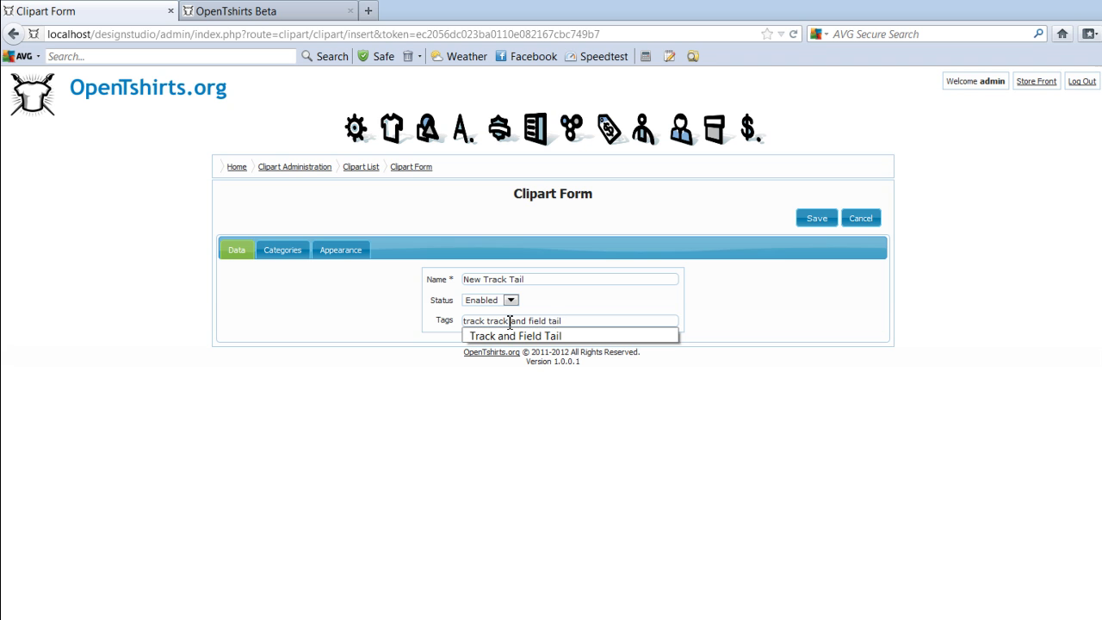
{"action": "left_click", "coordinate": [797, 288]}
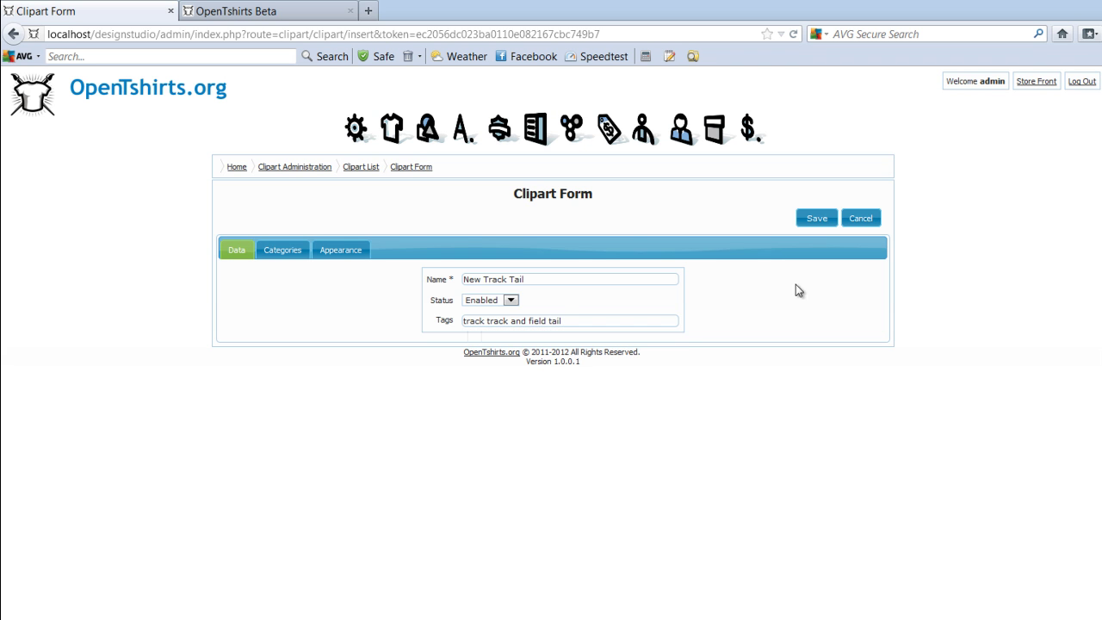
Step: Tick Track and Field Tails under Sports in the clipart's Categories list
{"action": "left_click", "coordinate": [284, 251]}
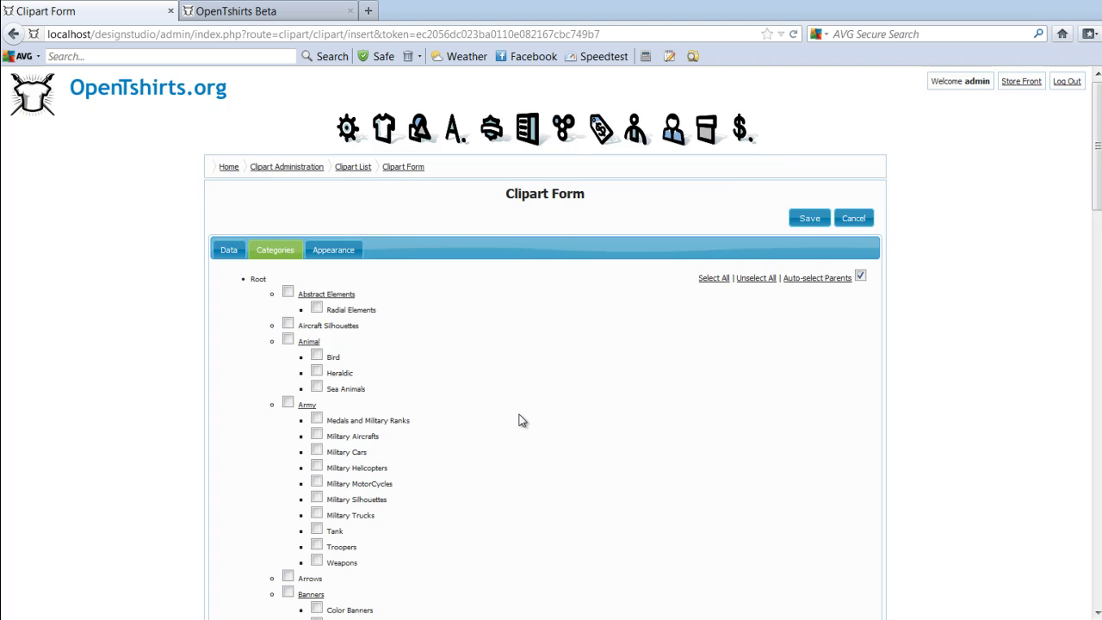
{"action": "scroll", "coordinate": [521, 409], "scroll_direction": "down", "scroll_amount": 5}
{"action": "scroll", "coordinate": [528, 392], "scroll_direction": "down", "scroll_amount": 3}
{"action": "scroll", "coordinate": [529, 395], "scroll_direction": "down", "scroll_amount": 8}
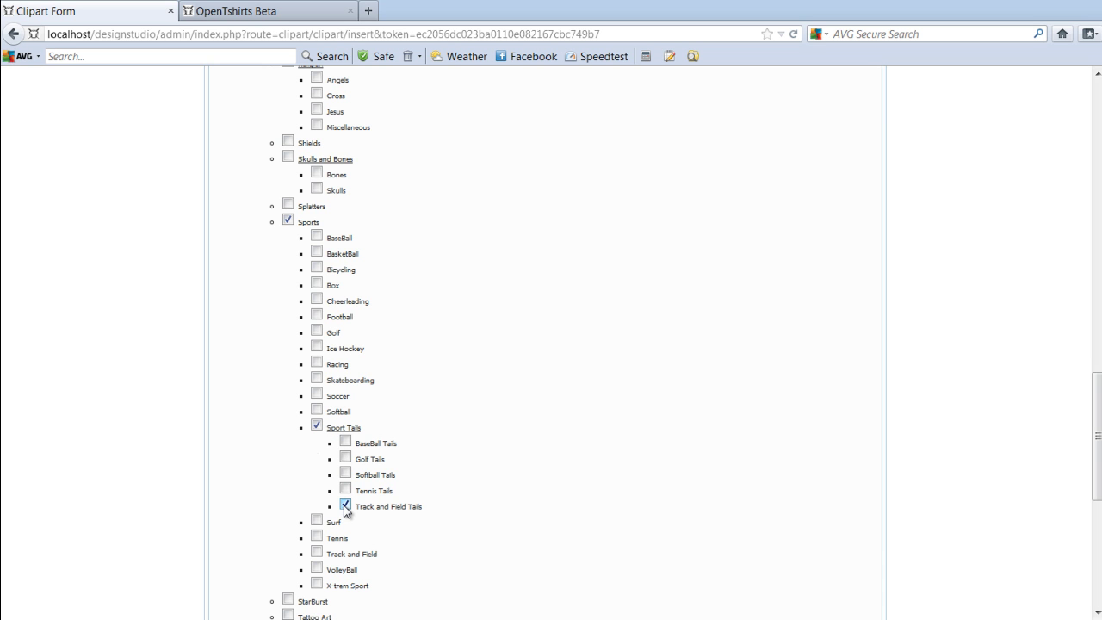
{"action": "left_click", "coordinate": [316, 552]}
{"action": "scroll", "coordinate": [755, 476], "scroll_direction": "up", "scroll_amount": 15}
{"action": "scroll", "coordinate": [756, 479], "scroll_direction": "up", "scroll_amount": 5}
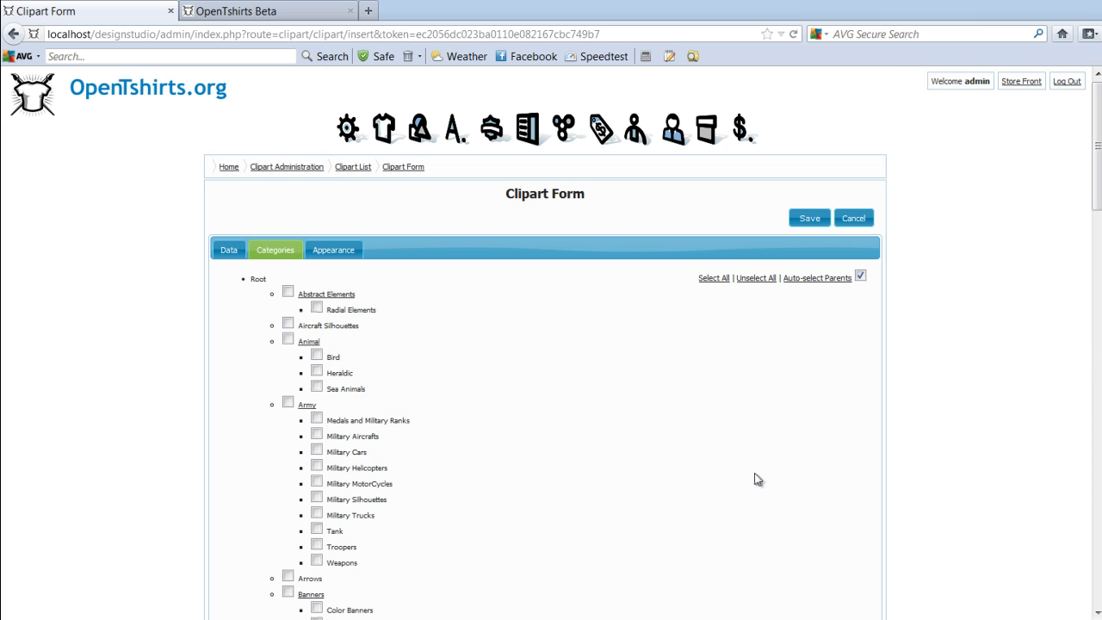
Step: Upload the tracktail1 SWF as the clipart's layered artwork
{"action": "left_click", "coordinate": [346, 250]}
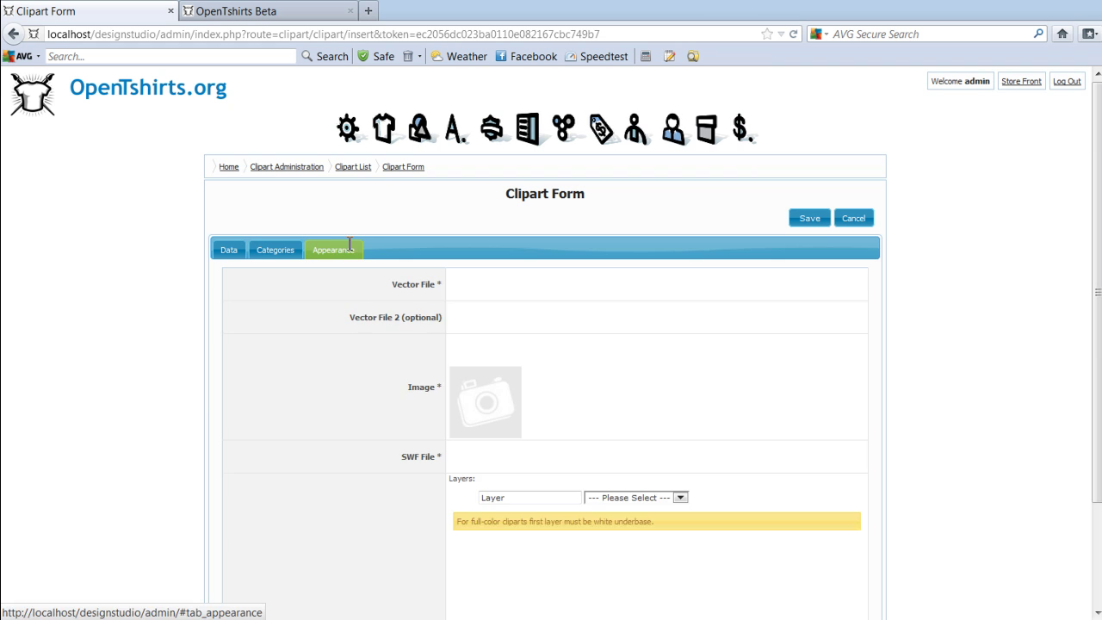
{"action": "scroll", "coordinate": [697, 412], "scroll_direction": "down", "scroll_amount": 3}
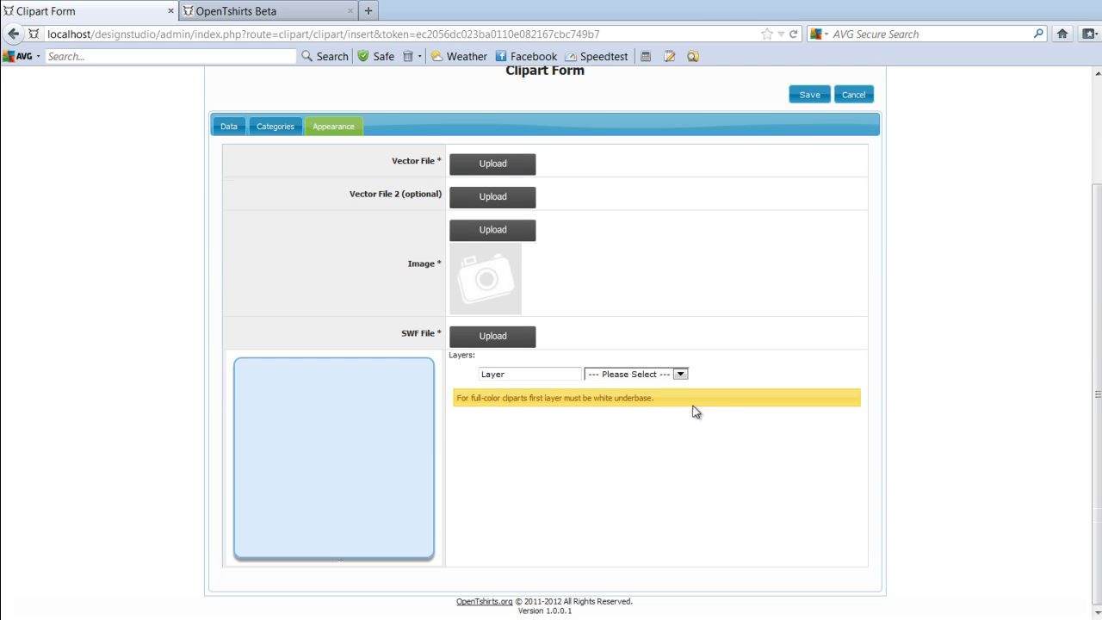
{"action": "left_click", "coordinate": [494, 341]}
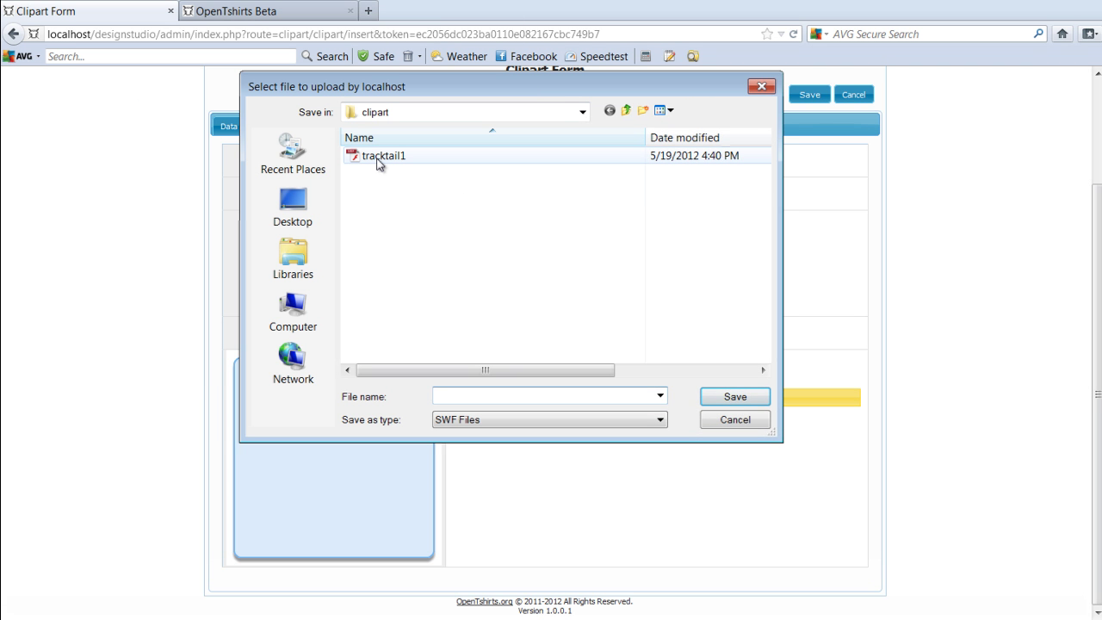
{"action": "left_click", "coordinate": [381, 161]}
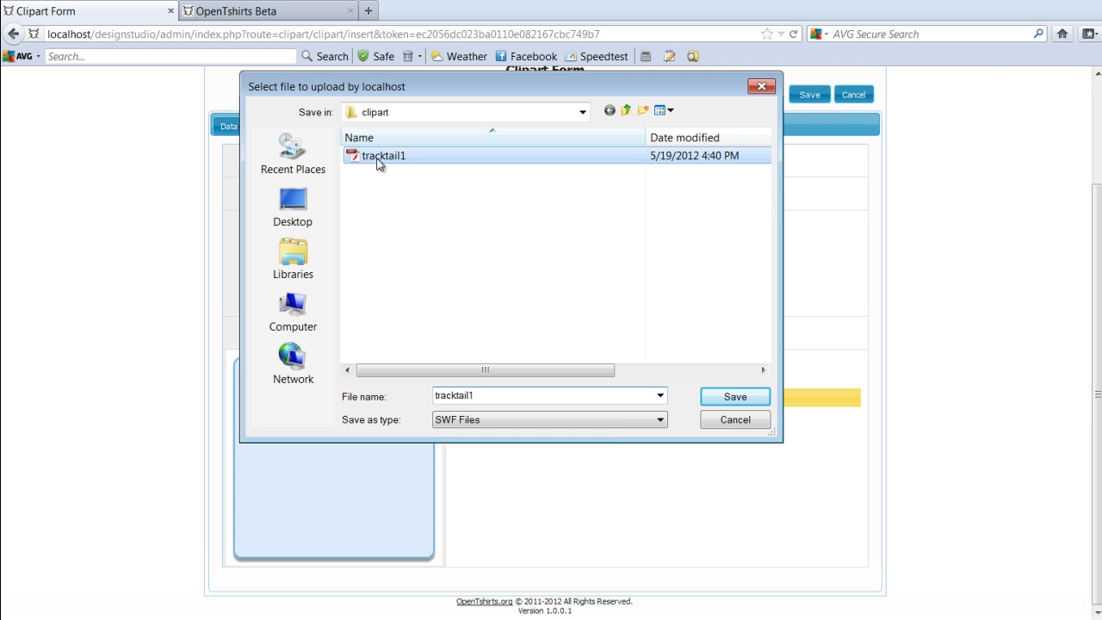
{"action": "left_click", "coordinate": [746, 399]}
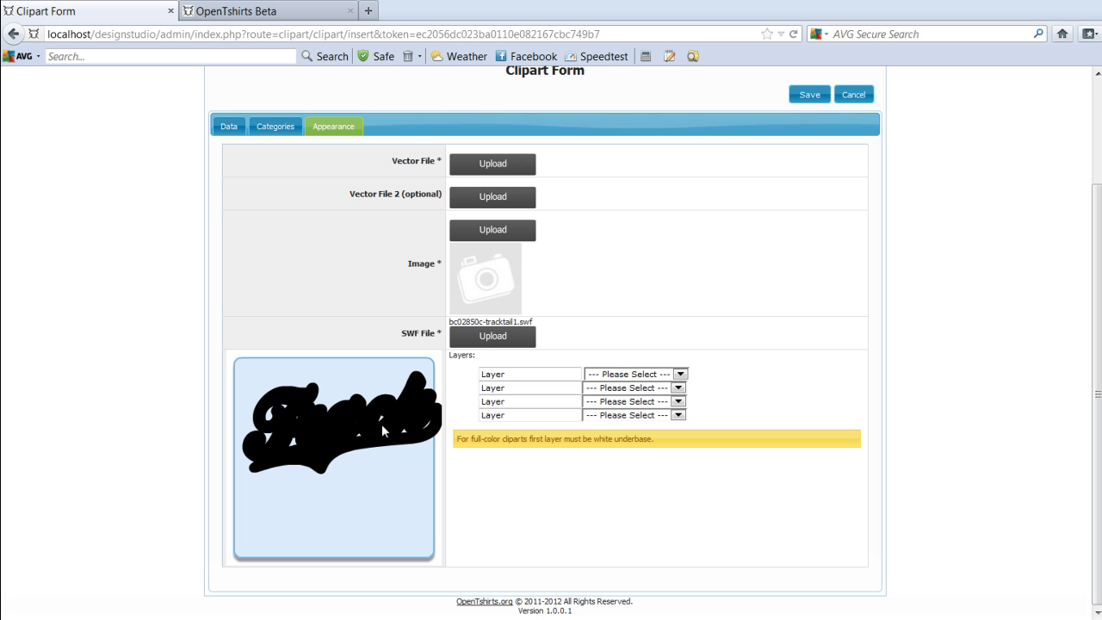
Step: Colour the four layers White, Black, Light Blue and Grey
{"action": "left_click", "coordinate": [681, 375]}
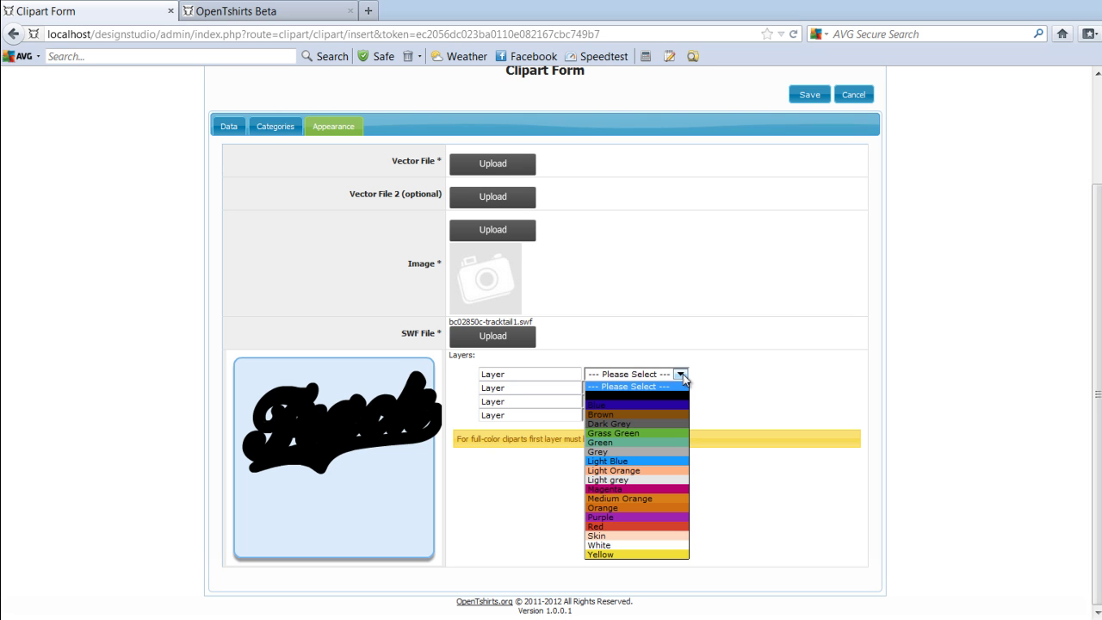
{"action": "left_click", "coordinate": [644, 544]}
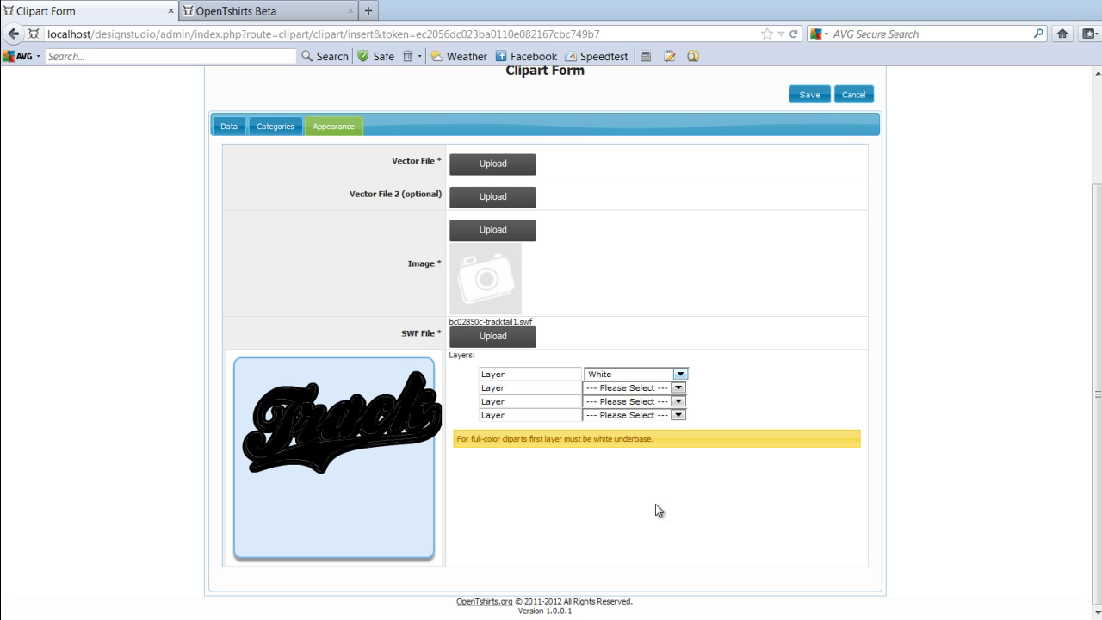
{"action": "left_click", "coordinate": [679, 388]}
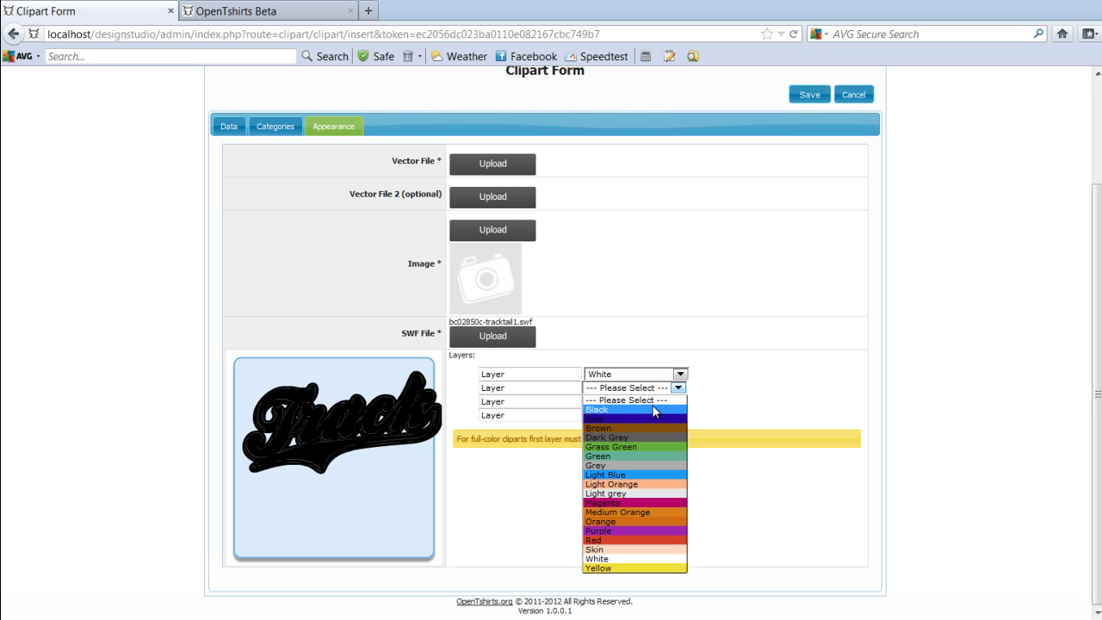
{"action": "left_click", "coordinate": [656, 409]}
{"action": "left_click", "coordinate": [677, 402]}
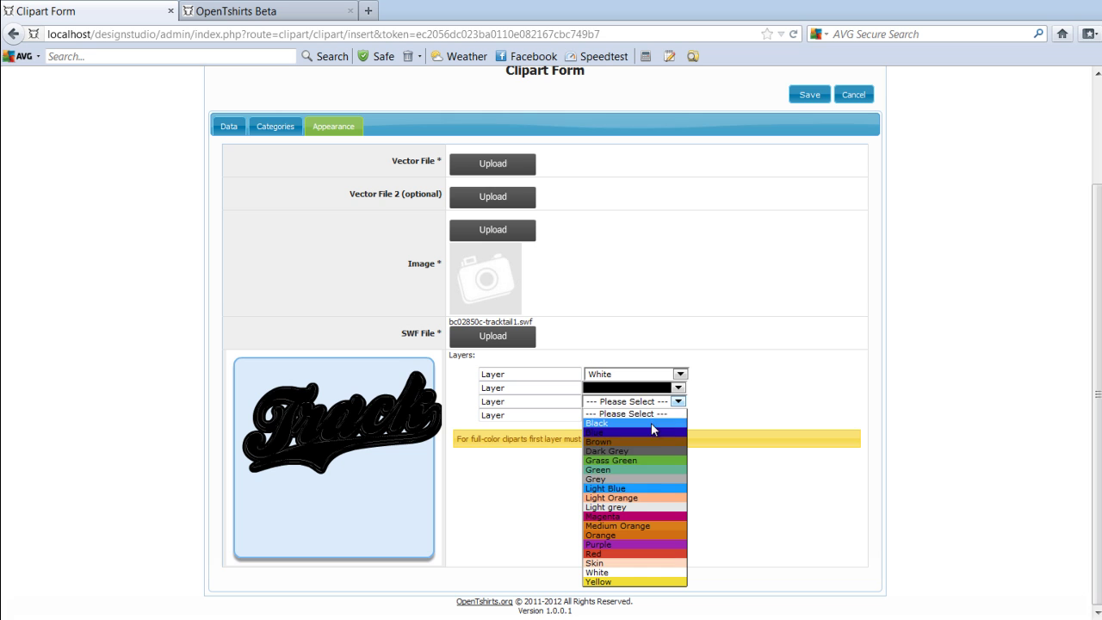
{"action": "left_click", "coordinate": [648, 492]}
{"action": "left_click", "coordinate": [679, 415]}
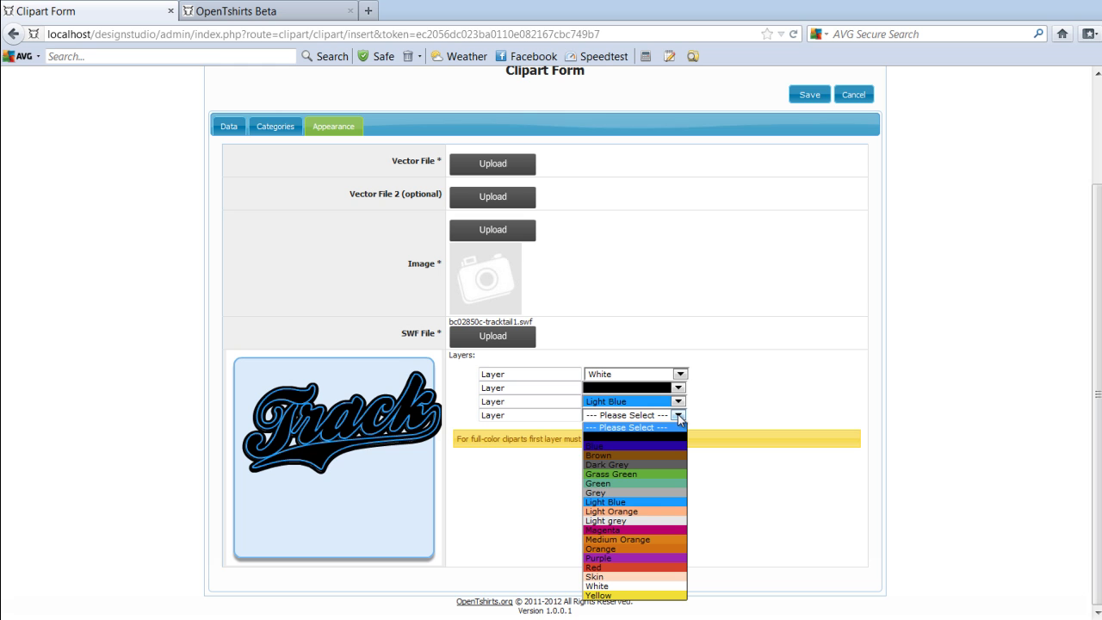
{"action": "left_click", "coordinate": [654, 494]}
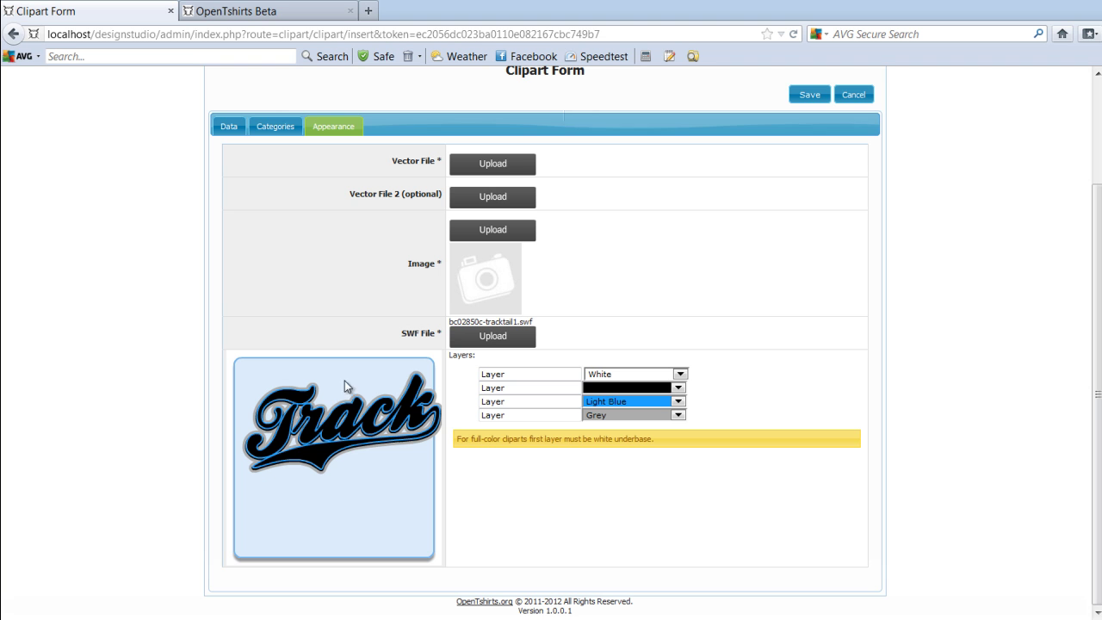
Step: Upload the tracktail1 JPG as the clipart's preview image
{"action": "left_click", "coordinate": [513, 231]}
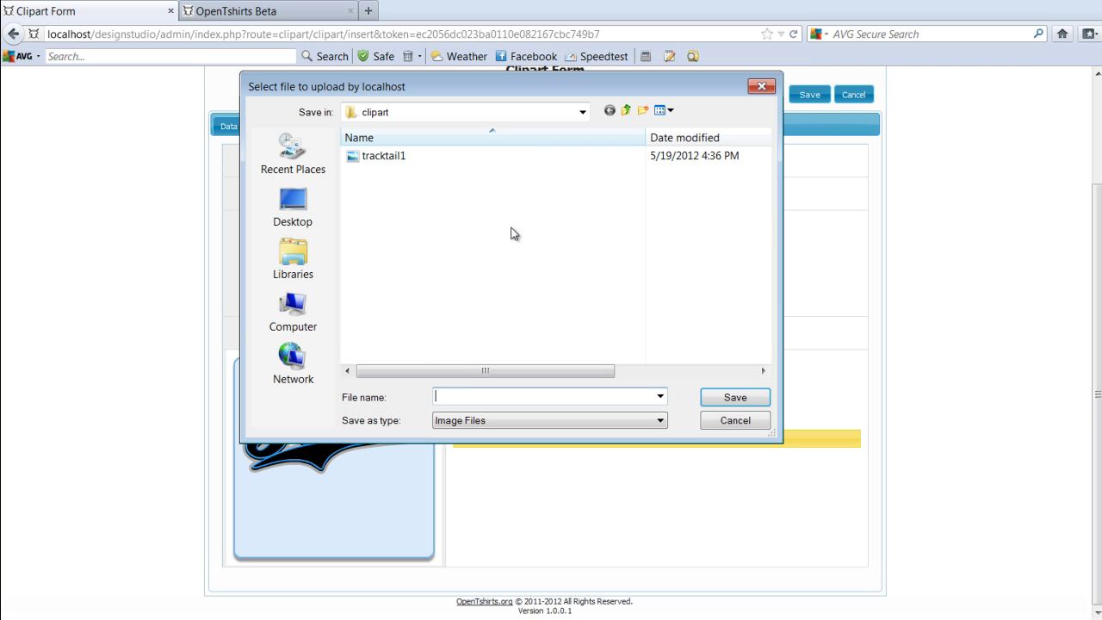
{"action": "left_click", "coordinate": [377, 159]}
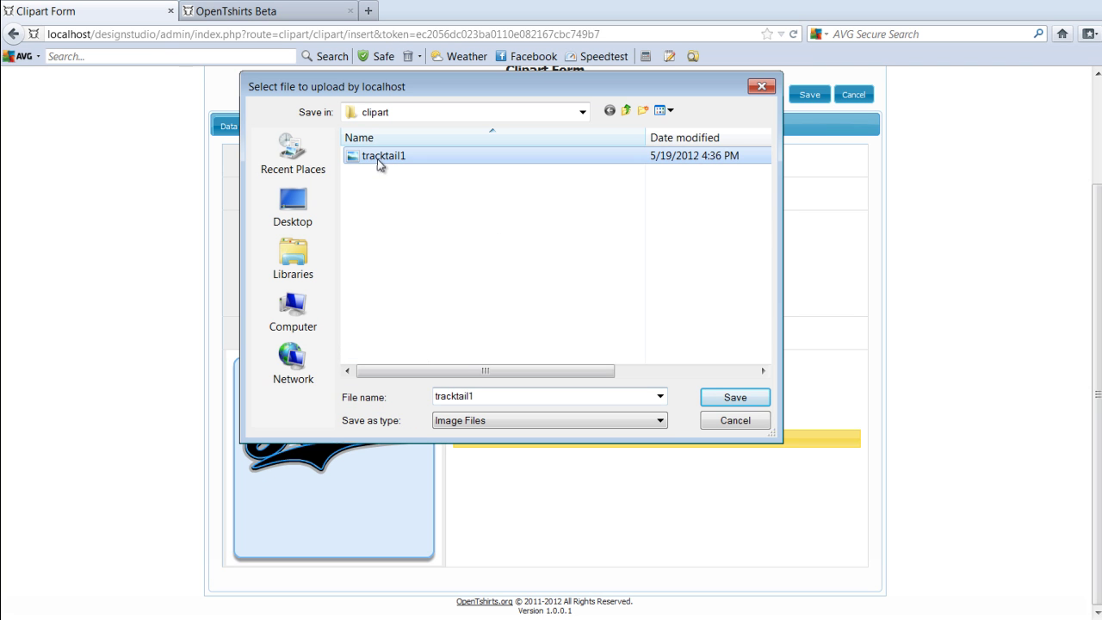
{"action": "left_click", "coordinate": [735, 400]}
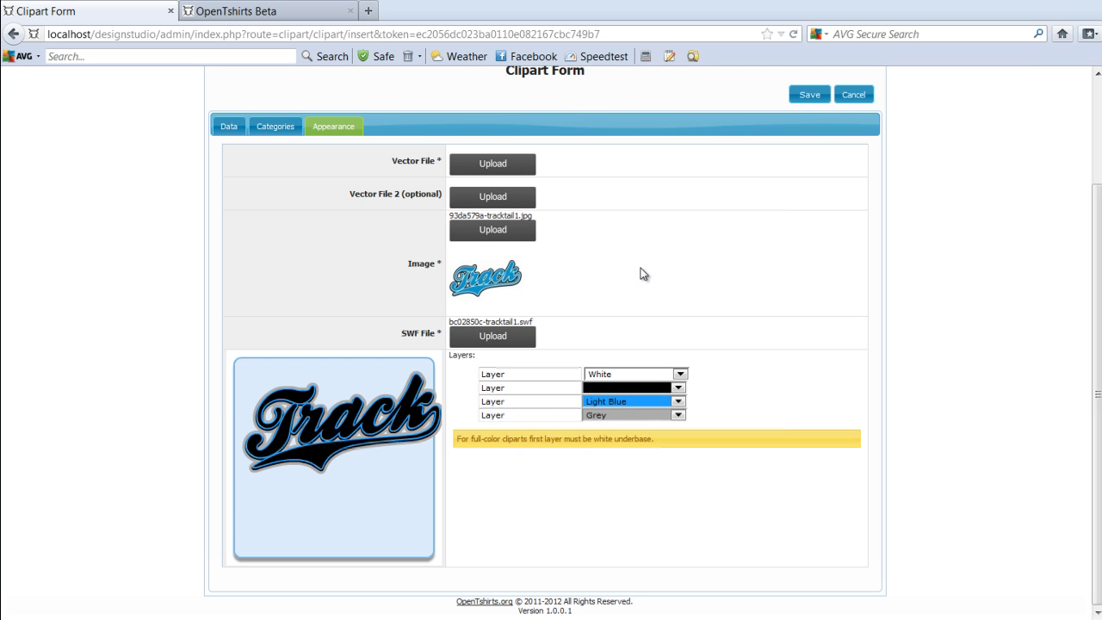
Step: Upload the tracktail1 CDR and EPS files as Vector File and Vector File 2
{"action": "left_click", "coordinate": [500, 164]}
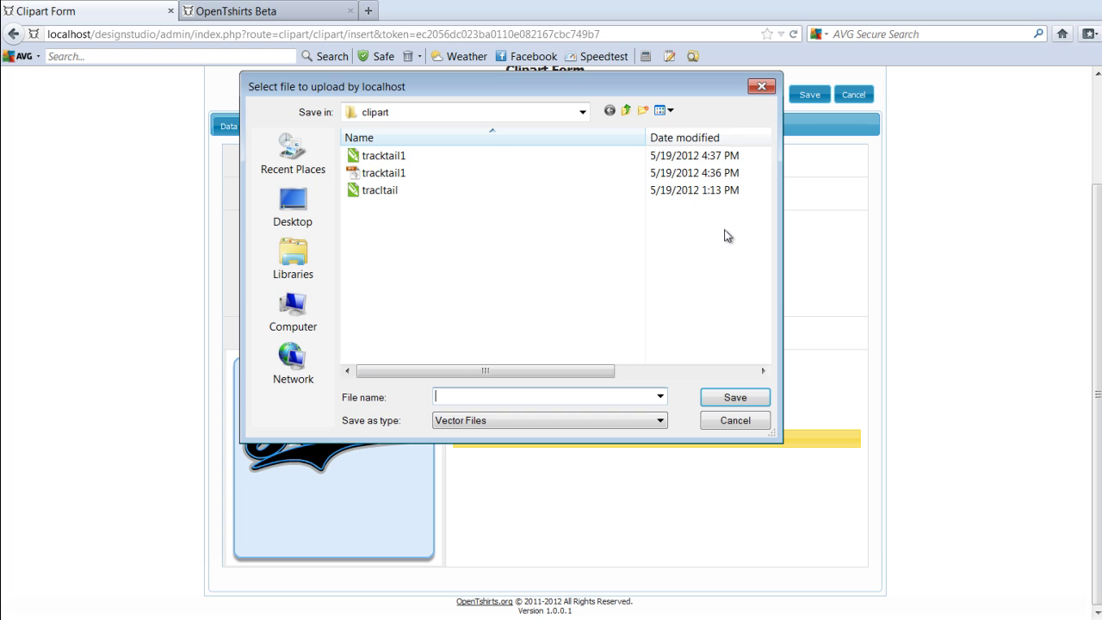
{"action": "left_click", "coordinate": [460, 157]}
{"action": "left_click", "coordinate": [740, 398]}
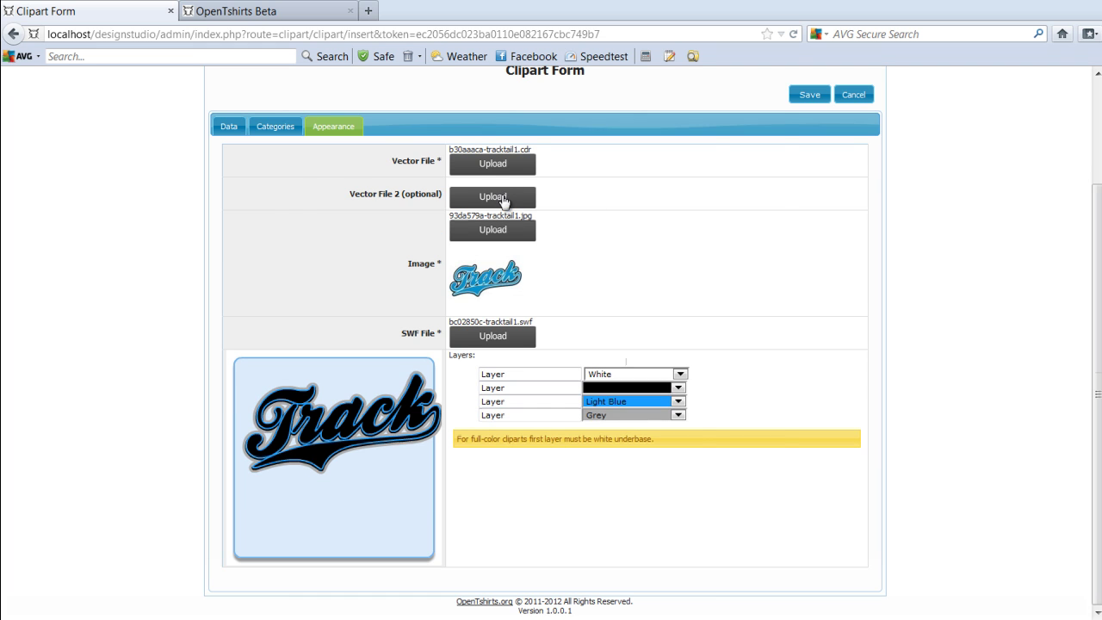
{"action": "left_click", "coordinate": [493, 196]}
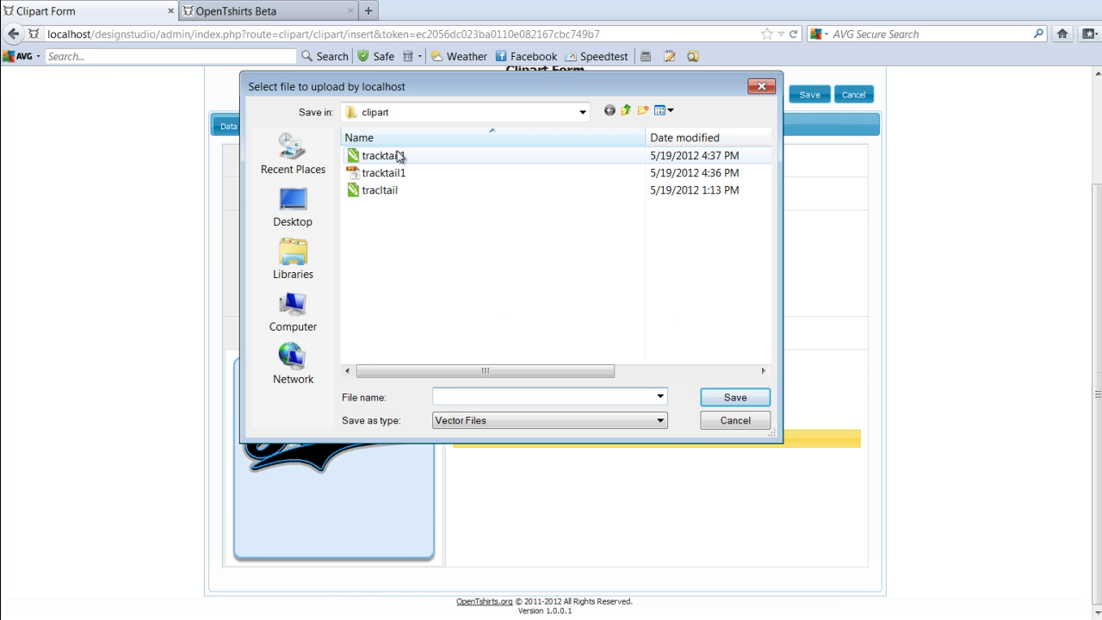
{"action": "left_click", "coordinate": [414, 172]}
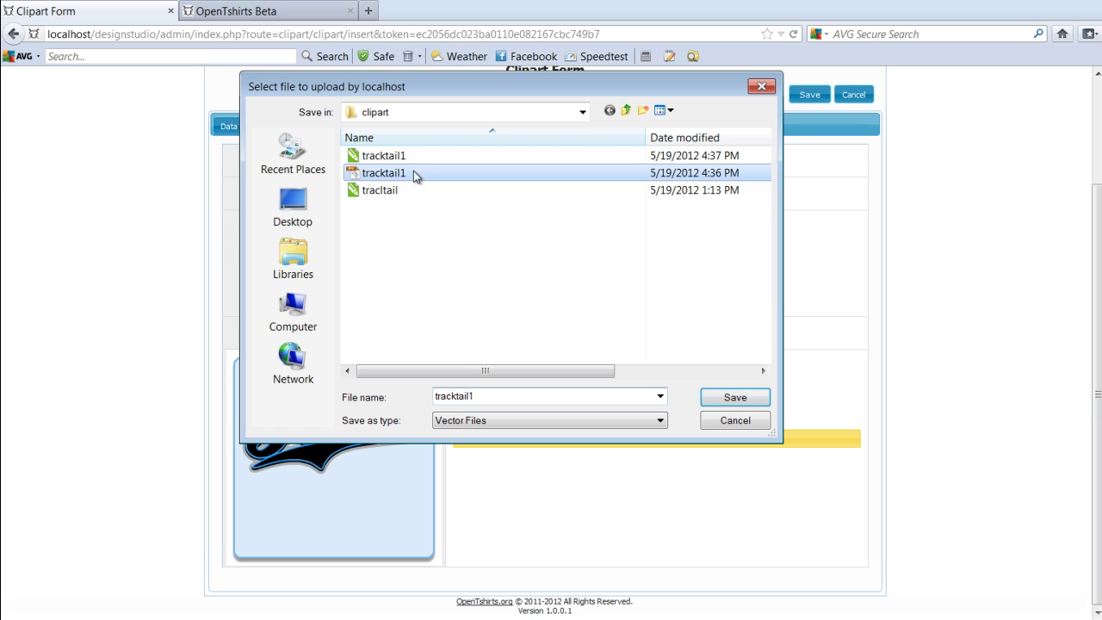
{"action": "left_click", "coordinate": [736, 398]}
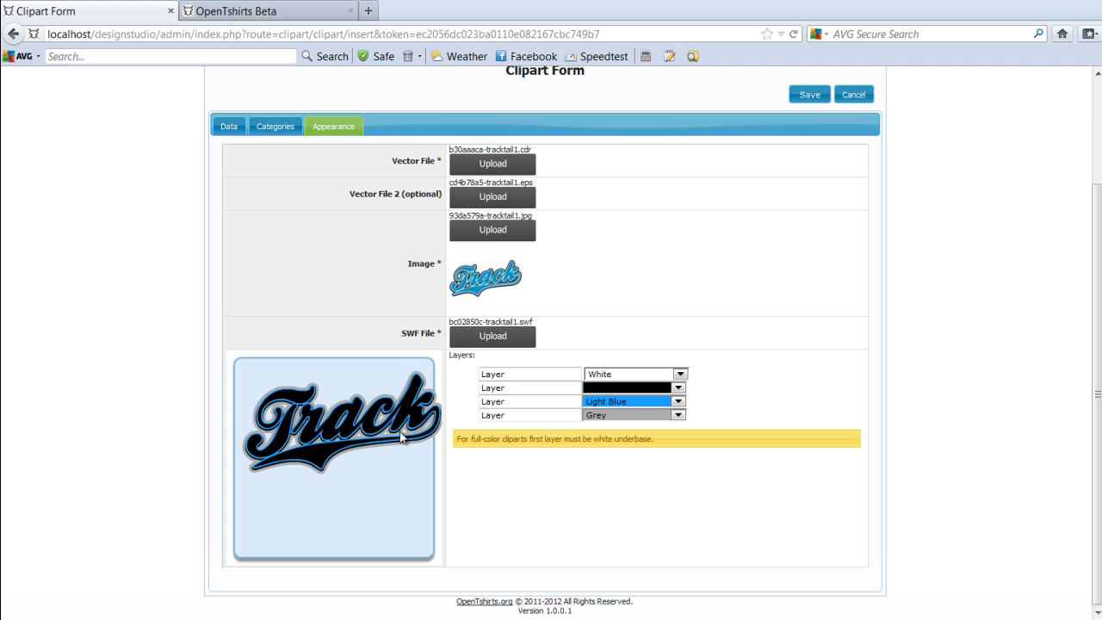
Step: Save the New Track Tail clipart, then reload the design studio to a blank green shirt
{"action": "left_click", "coordinate": [810, 96]}
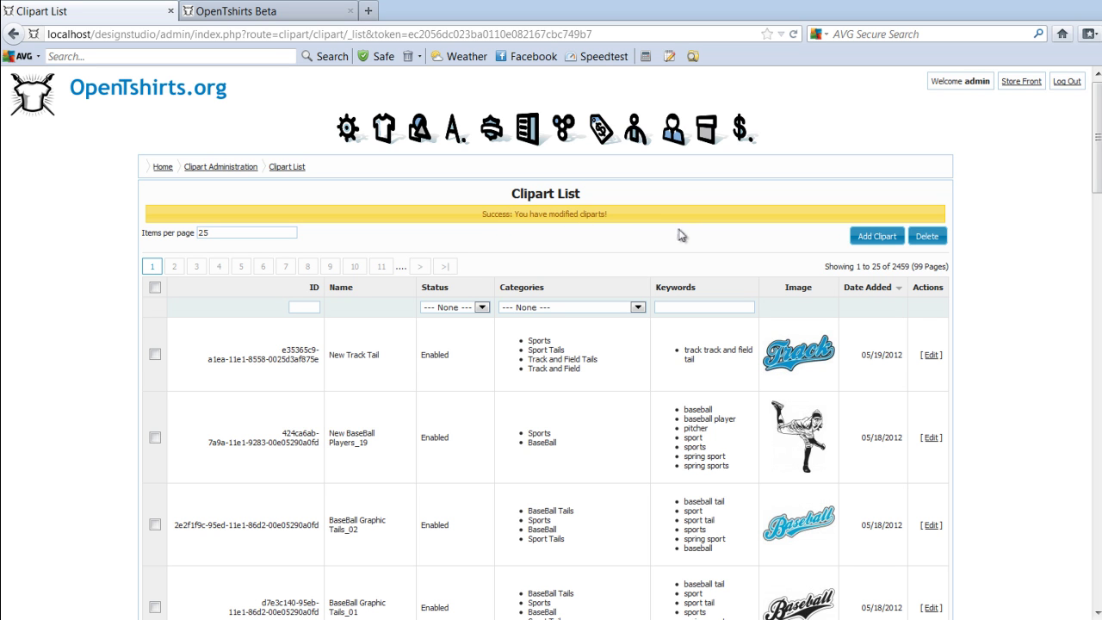
{"action": "left_click", "coordinate": [307, 17]}
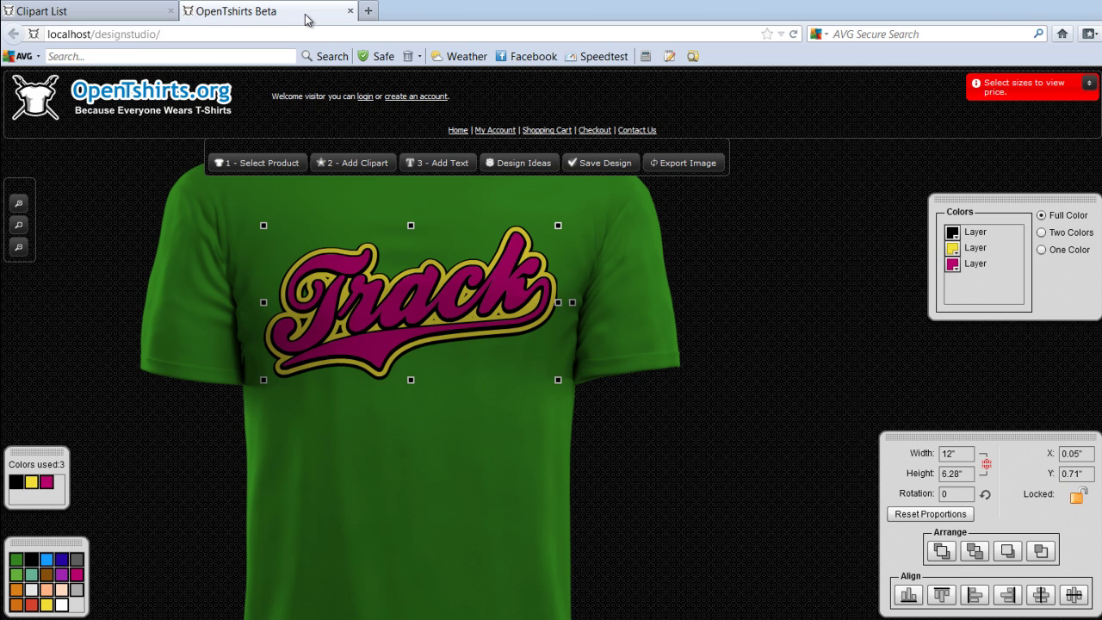
{"action": "left_click", "coordinate": [368, 166]}
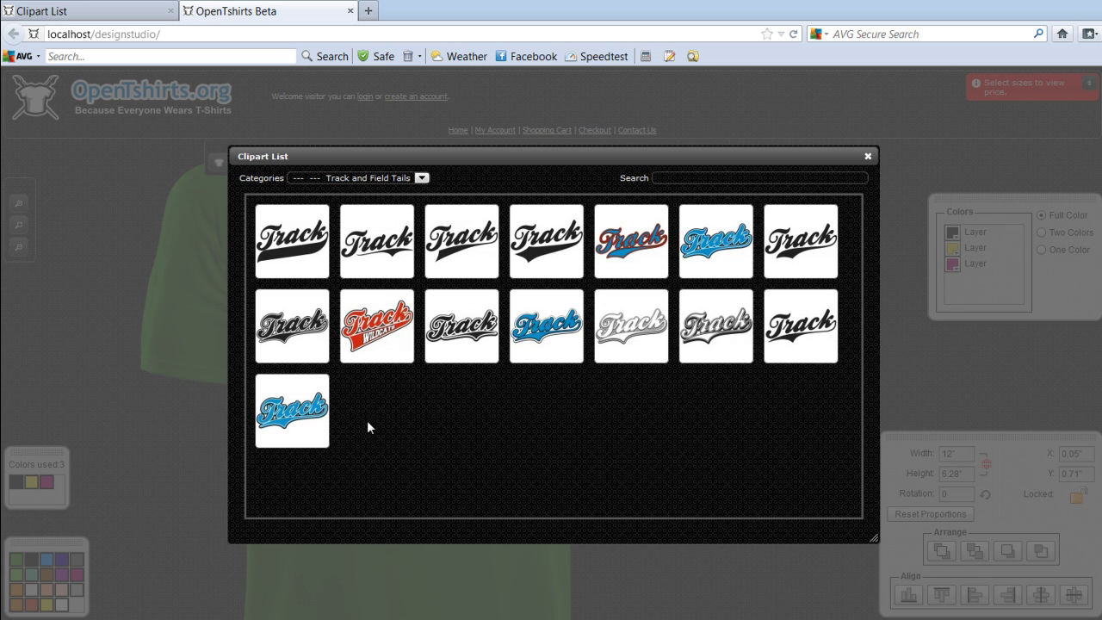
{"action": "left_click", "coordinate": [868, 158]}
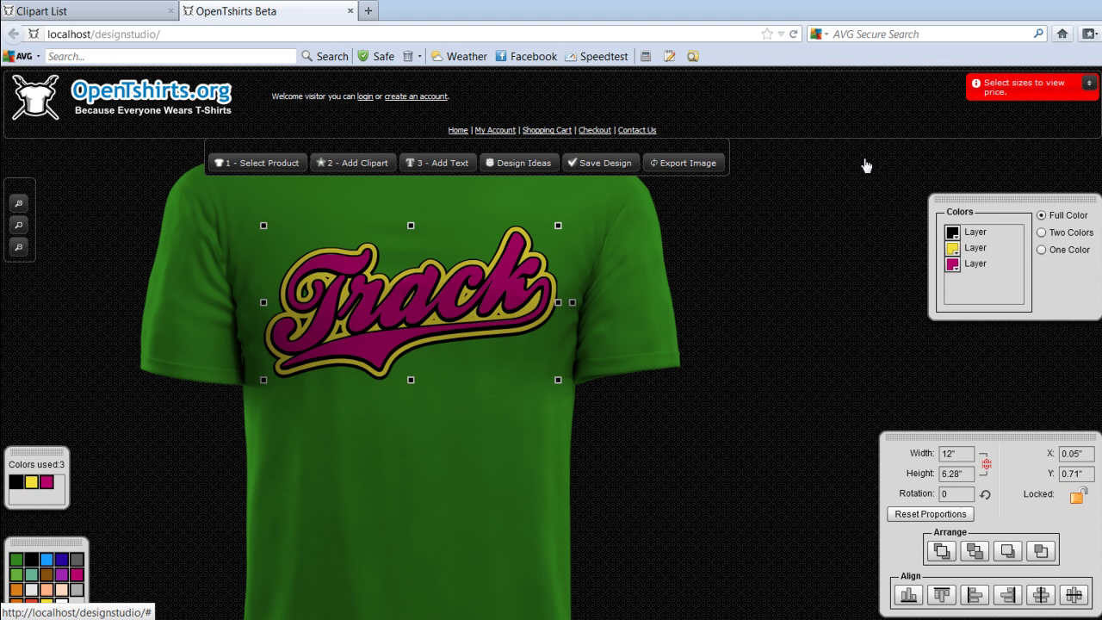
{"action": "left_click", "coordinate": [793, 33]}
{"action": "left_click", "coordinate": [516, 328]}
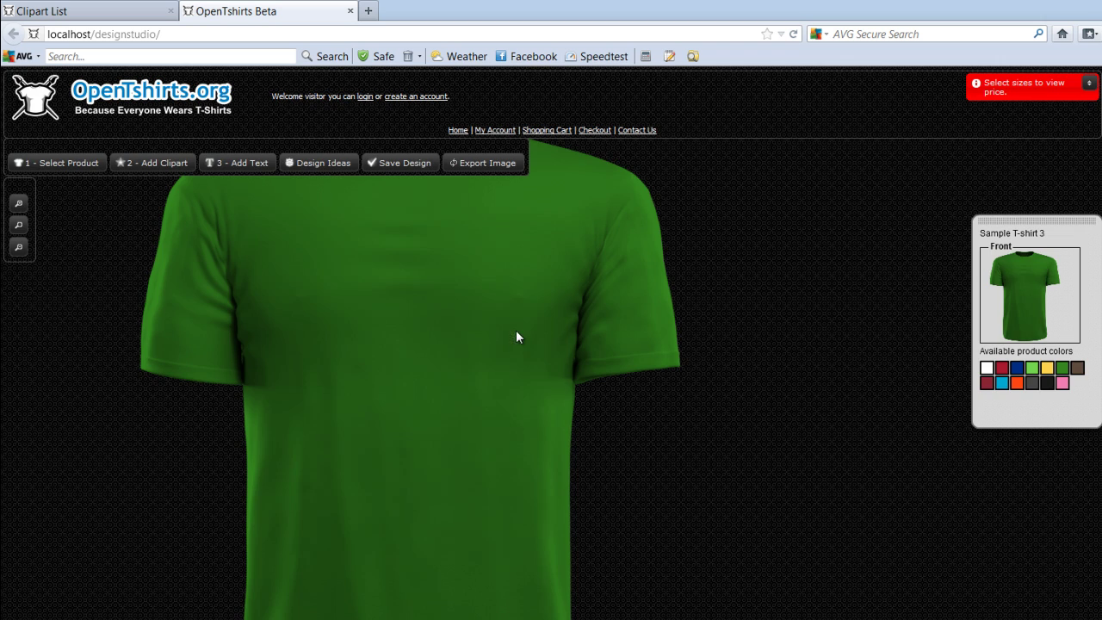
Step: Filter the design studio clipart list to the Track and Field Tails category
{"action": "left_click", "coordinate": [151, 164]}
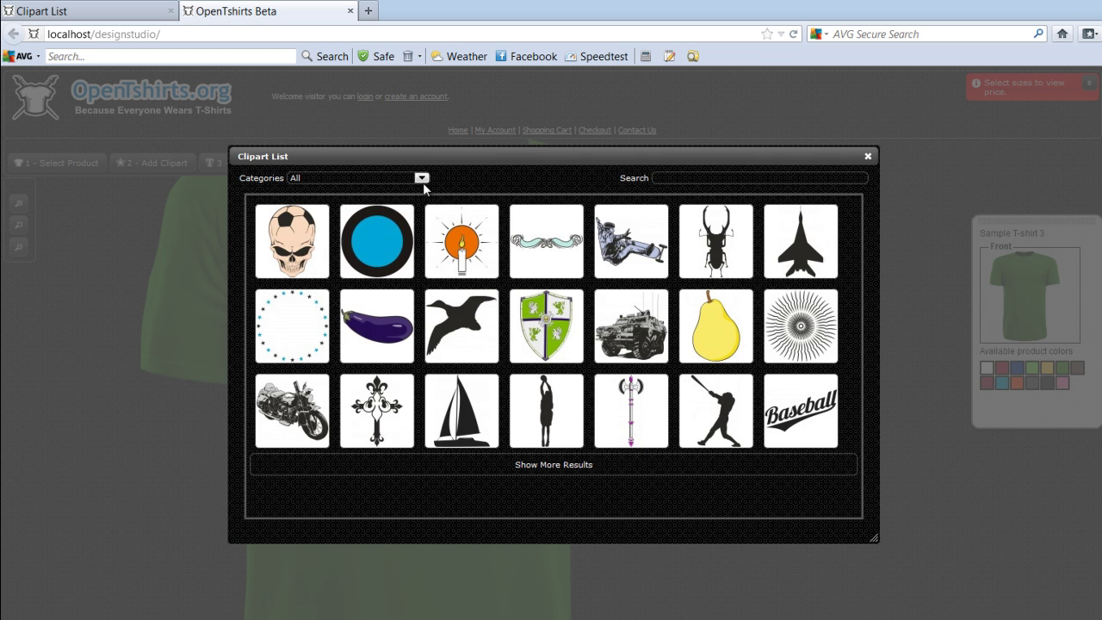
{"action": "left_click", "coordinate": [421, 179]}
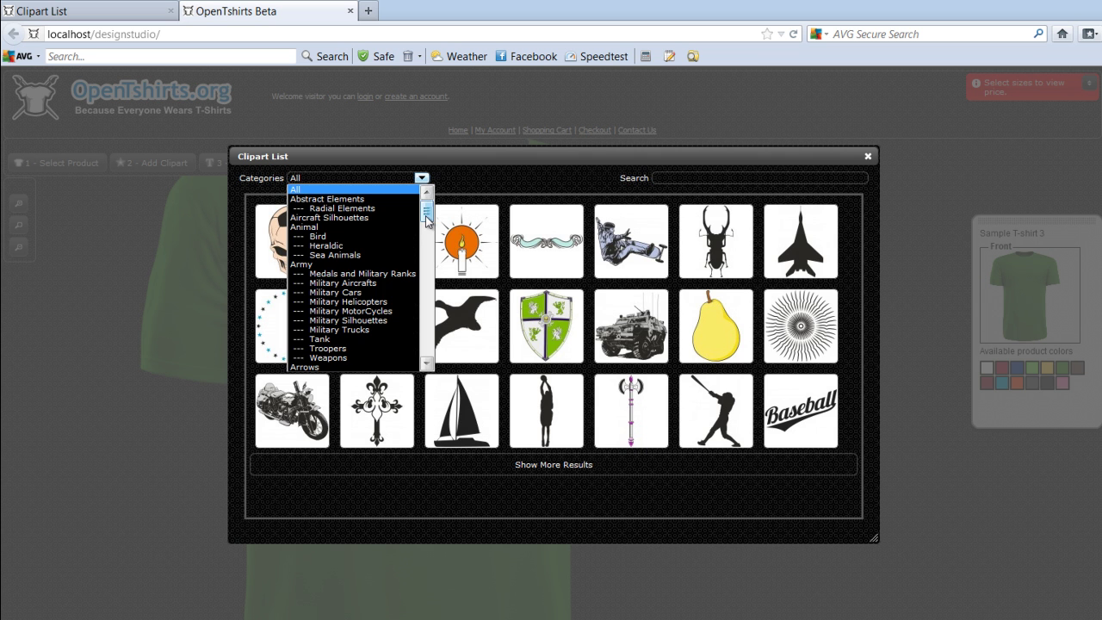
{"action": "left_click_drag", "start_coordinate": [427, 220], "coordinate": [426, 310]}
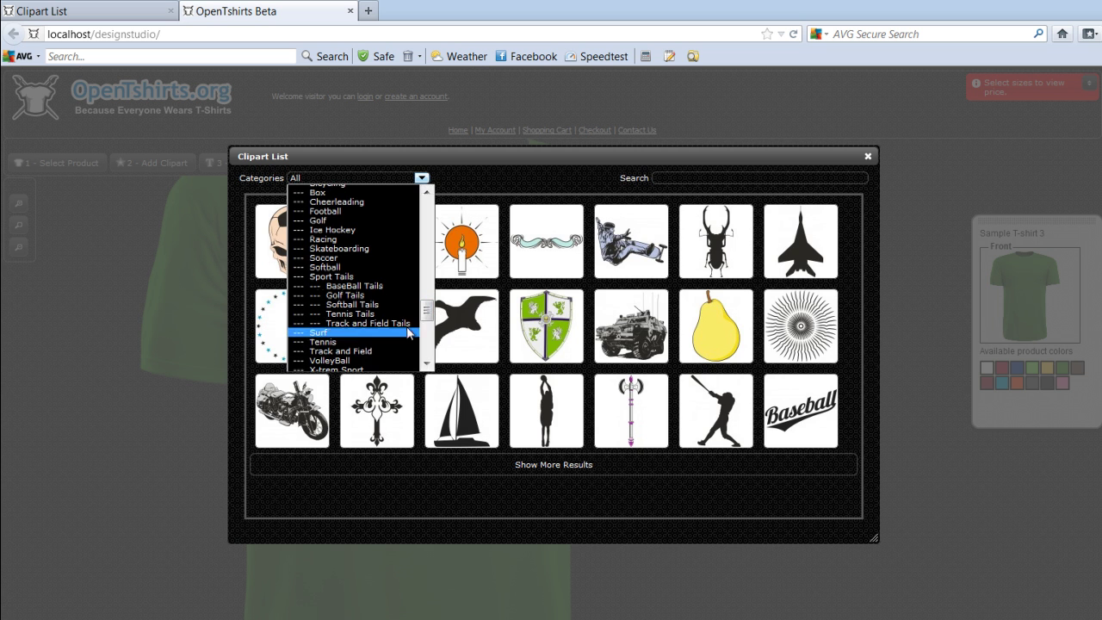
{"action": "left_click", "coordinate": [404, 323]}
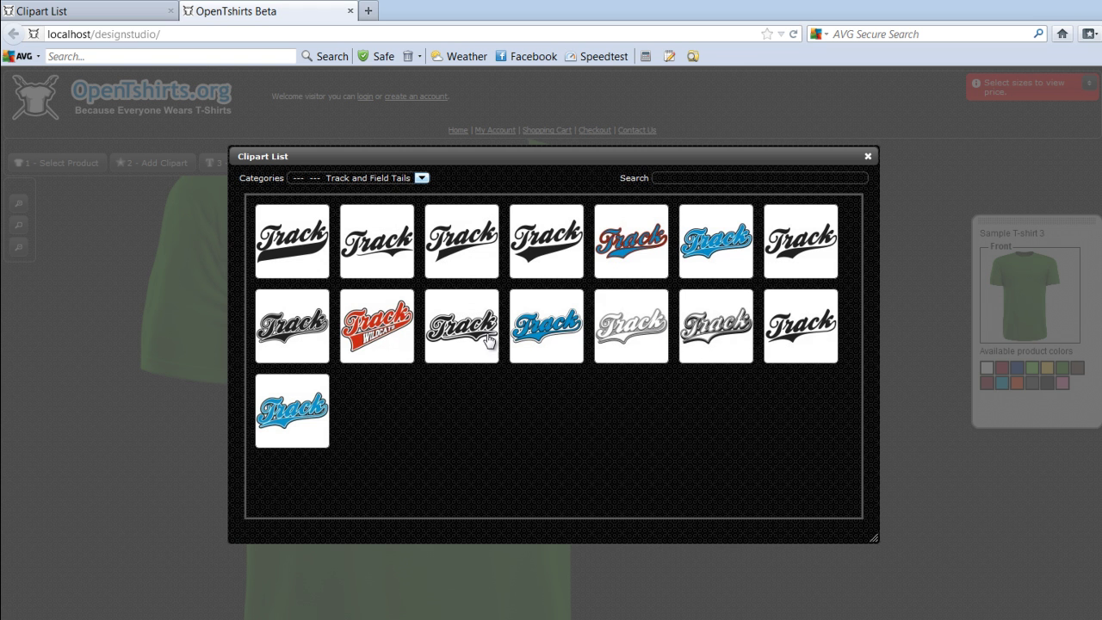
{"action": "left_click", "coordinate": [104, 11]}
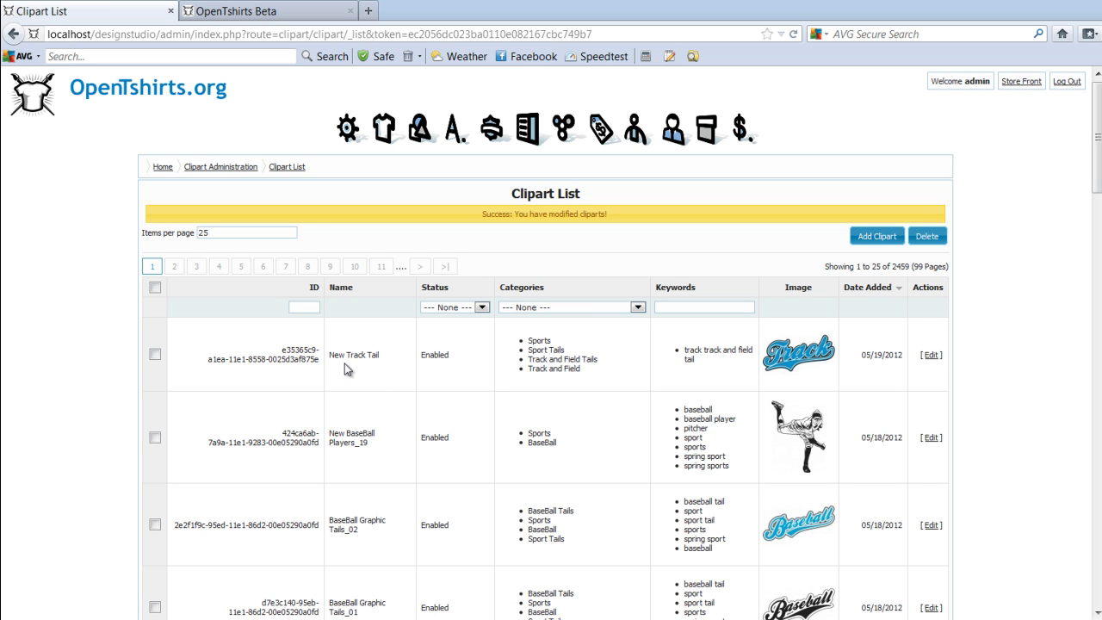
{"action": "left_click", "coordinate": [327, 11]}
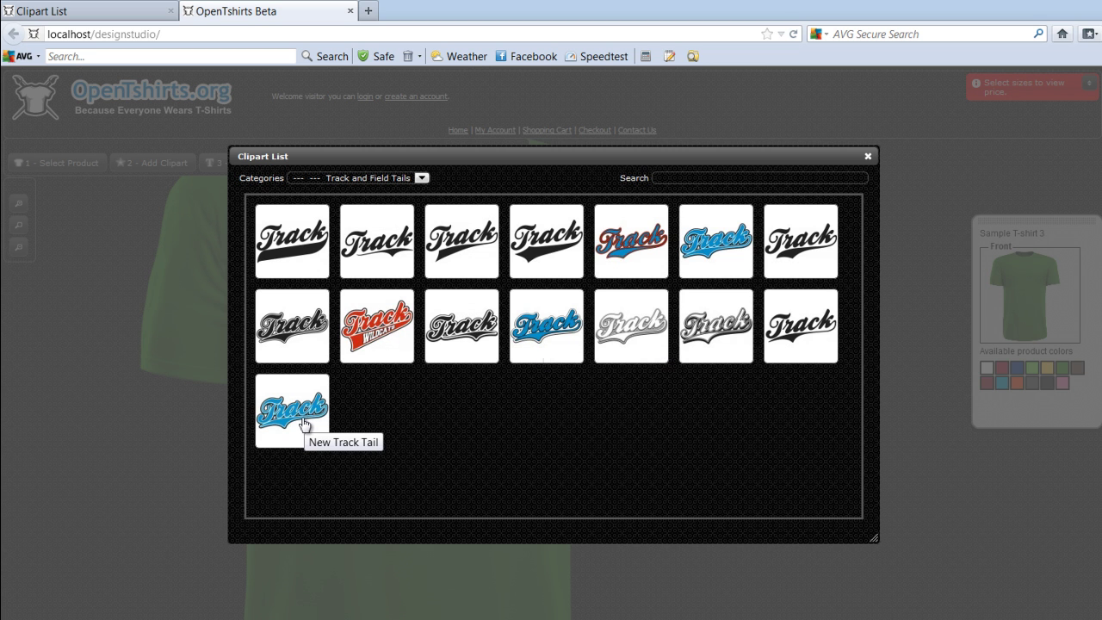
Step: Add New Track Tail to the green shirt, resize it to 8.81" × 4.58", and keep Full Color
{"action": "left_click", "coordinate": [292, 411]}
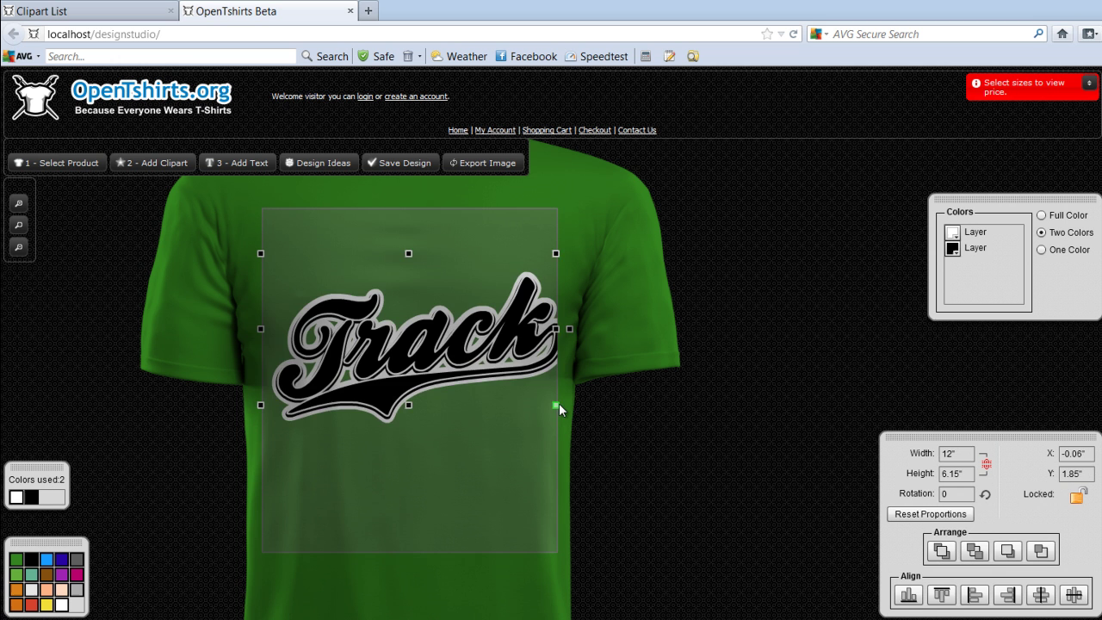
{"action": "left_click_drag", "start_coordinate": [558, 405], "coordinate": [480, 365]}
{"action": "mouse_move", "coordinate": [426, 282]}
{"action": "left_mouse_down"}
{"action": "mouse_move", "coordinate": [424, 253]}
{"action": "mouse_move", "coordinate": [428, 270]}
{"action": "left_mouse_up"}
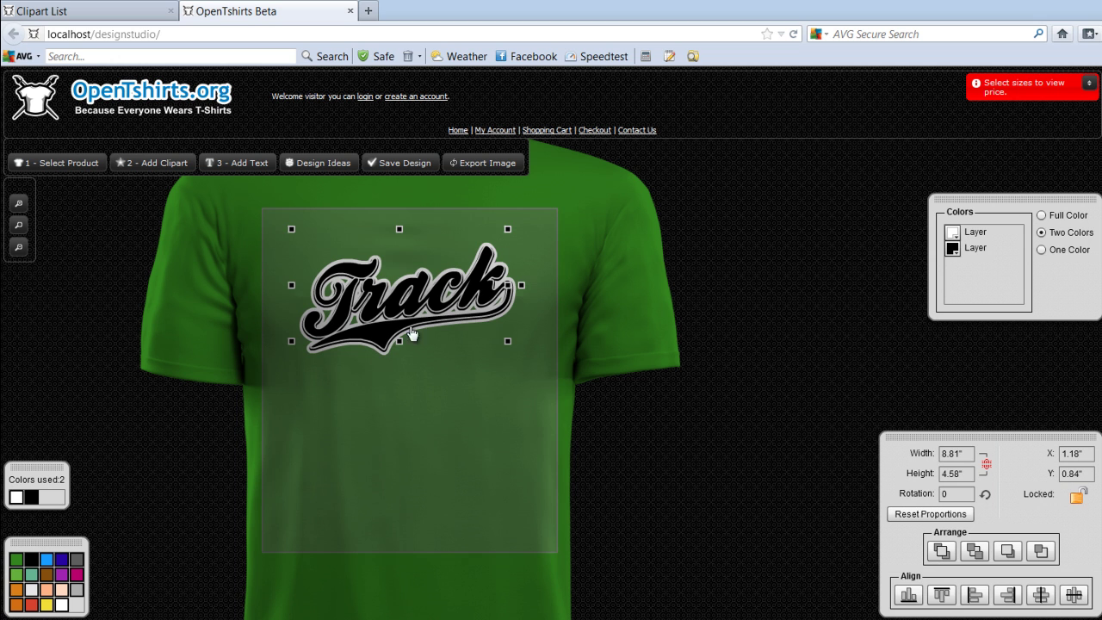
{"action": "left_click", "coordinate": [1043, 250]}
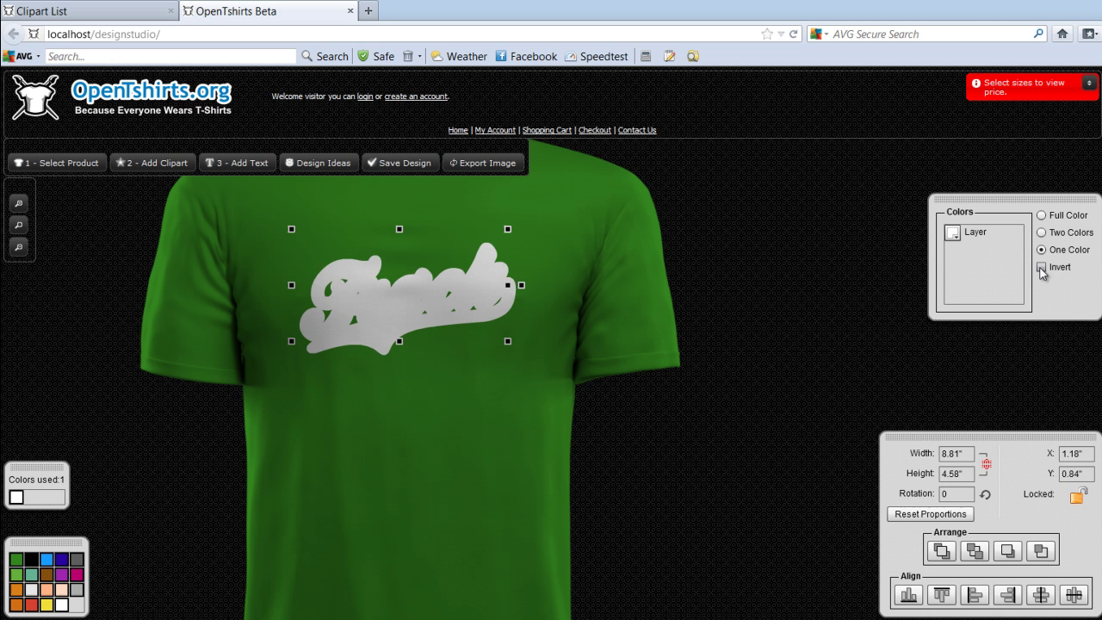
{"action": "left_click", "coordinate": [1042, 268]}
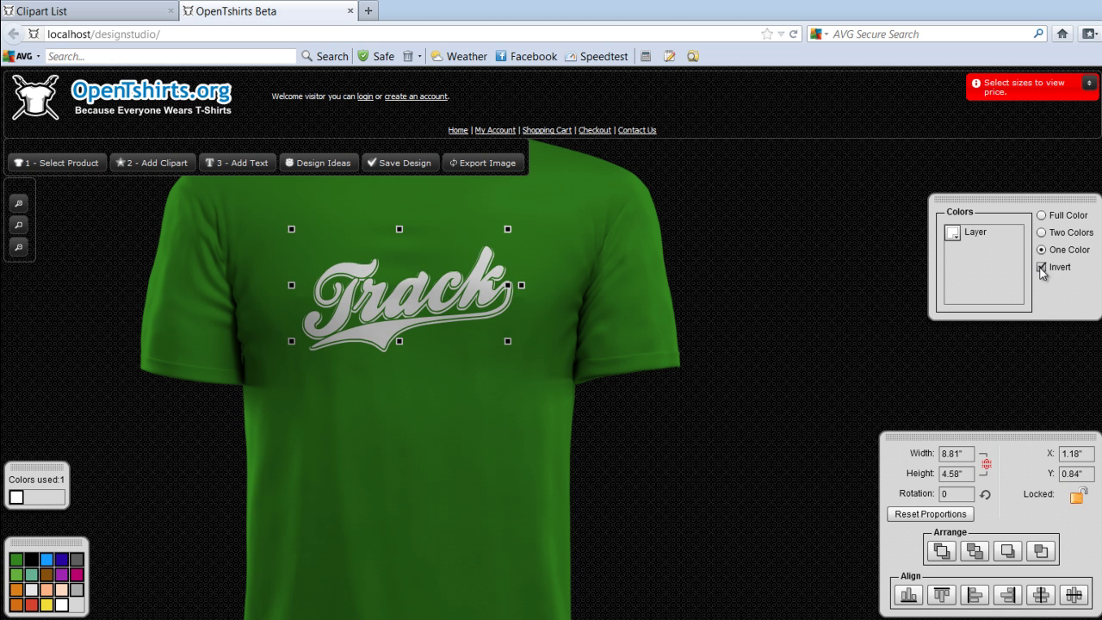
{"action": "left_click", "coordinate": [1042, 215]}
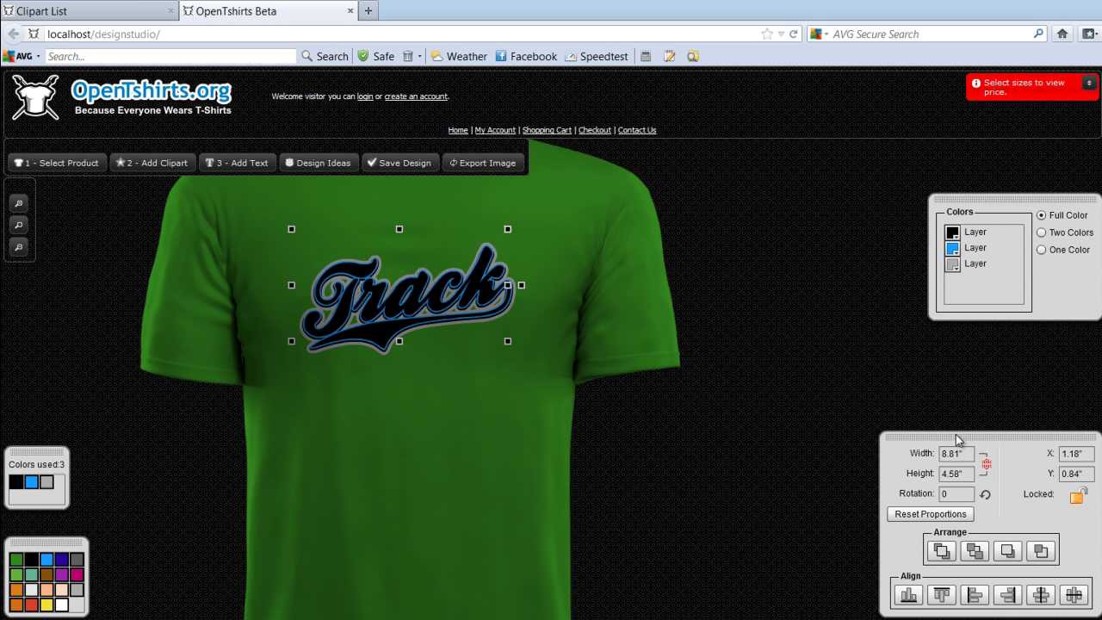